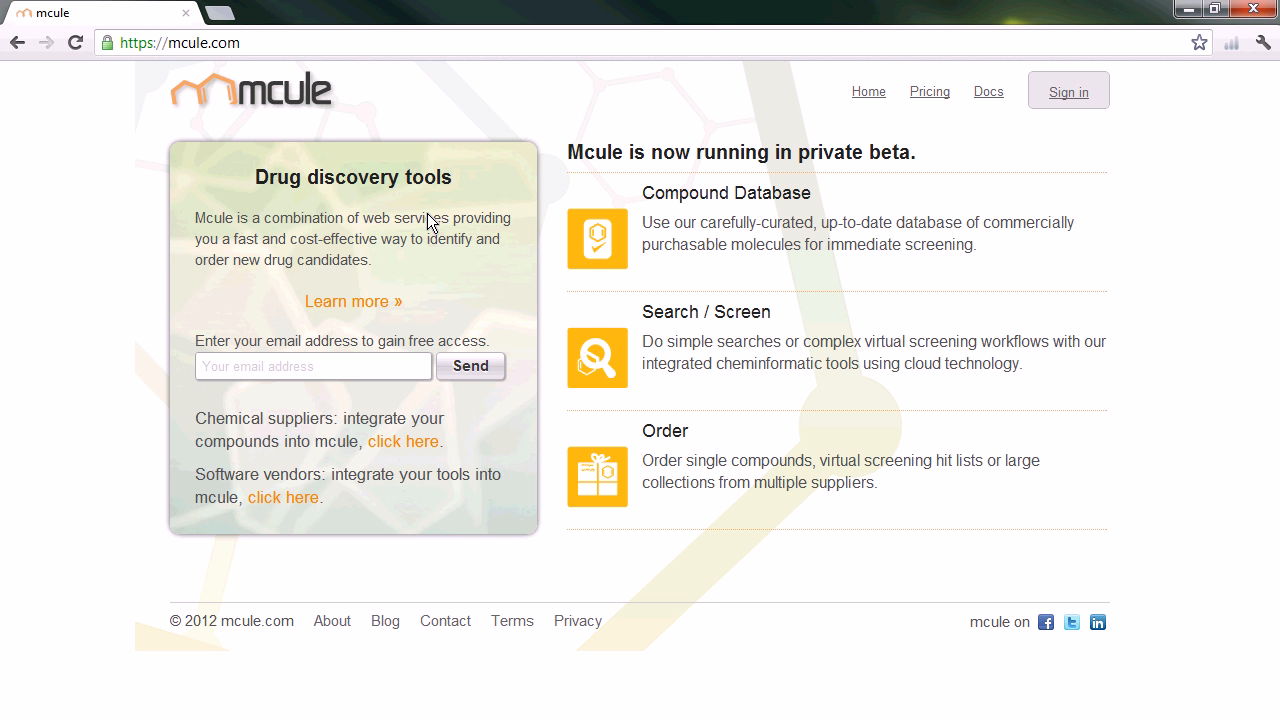
# Sign in to the mcule account by entering the account username and password
pyautogui.click(340, 366)
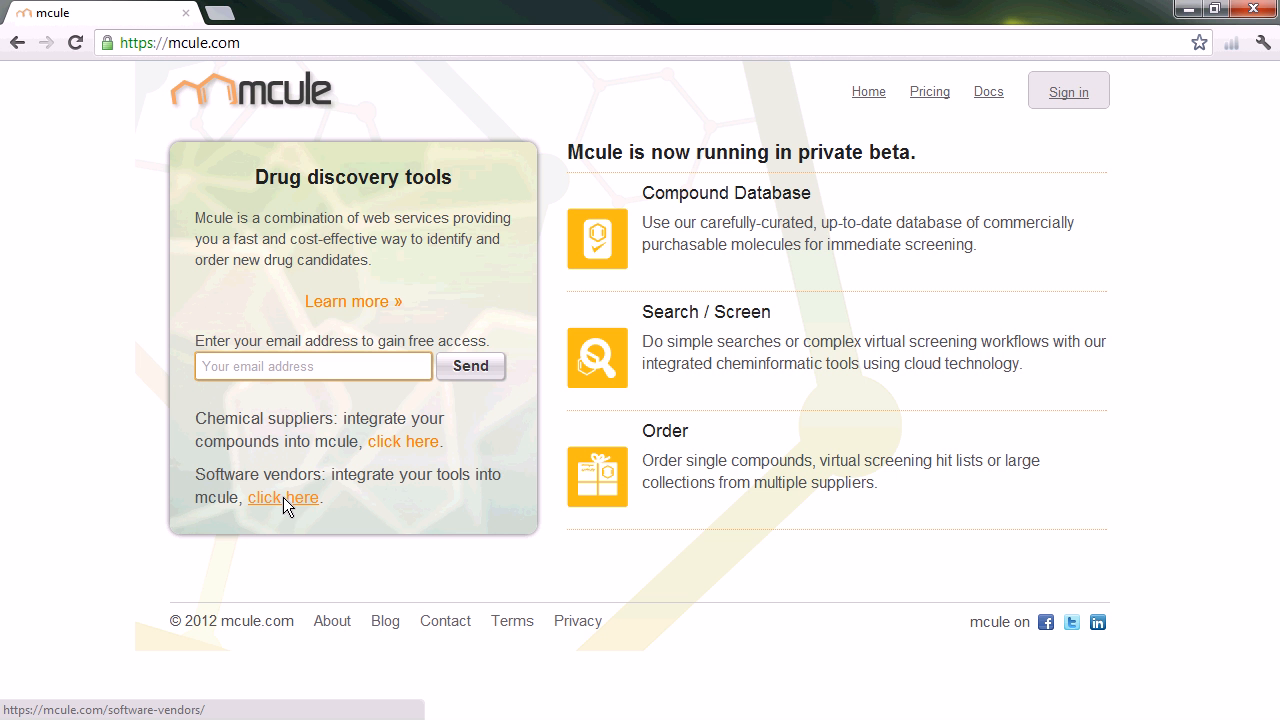
pyautogui.click(1071, 94)
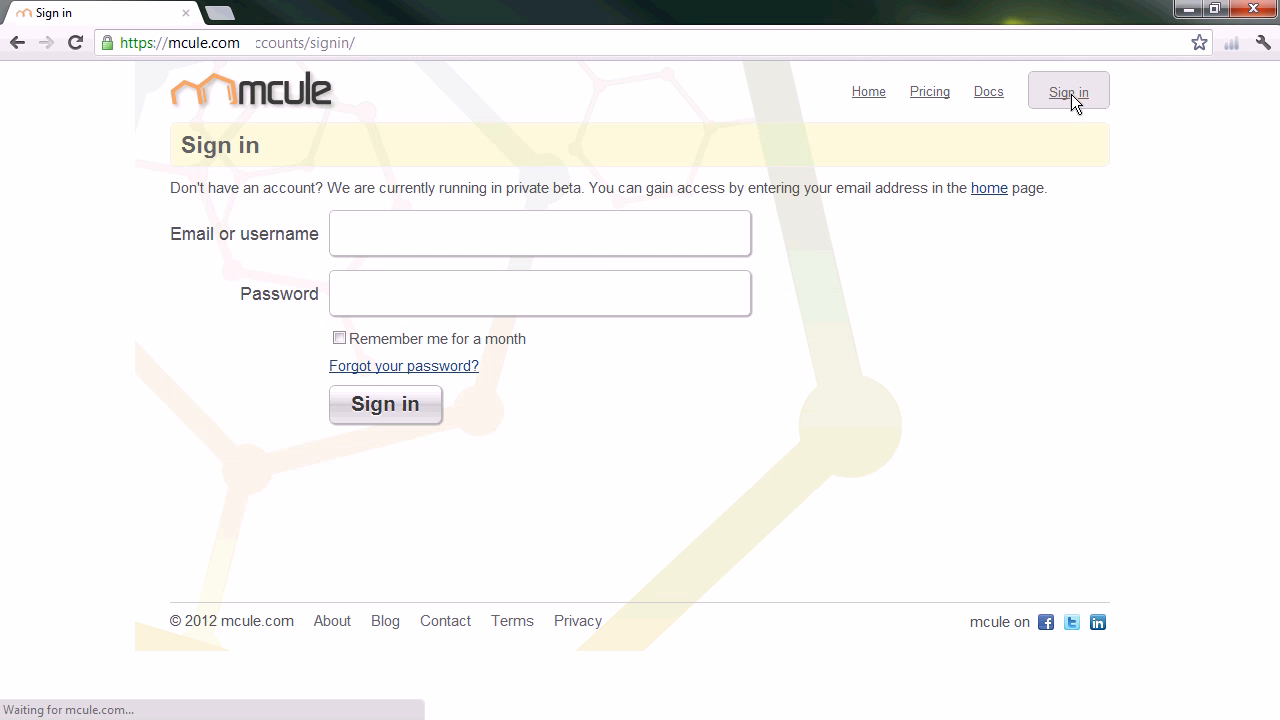
pyautogui.click(589, 240)
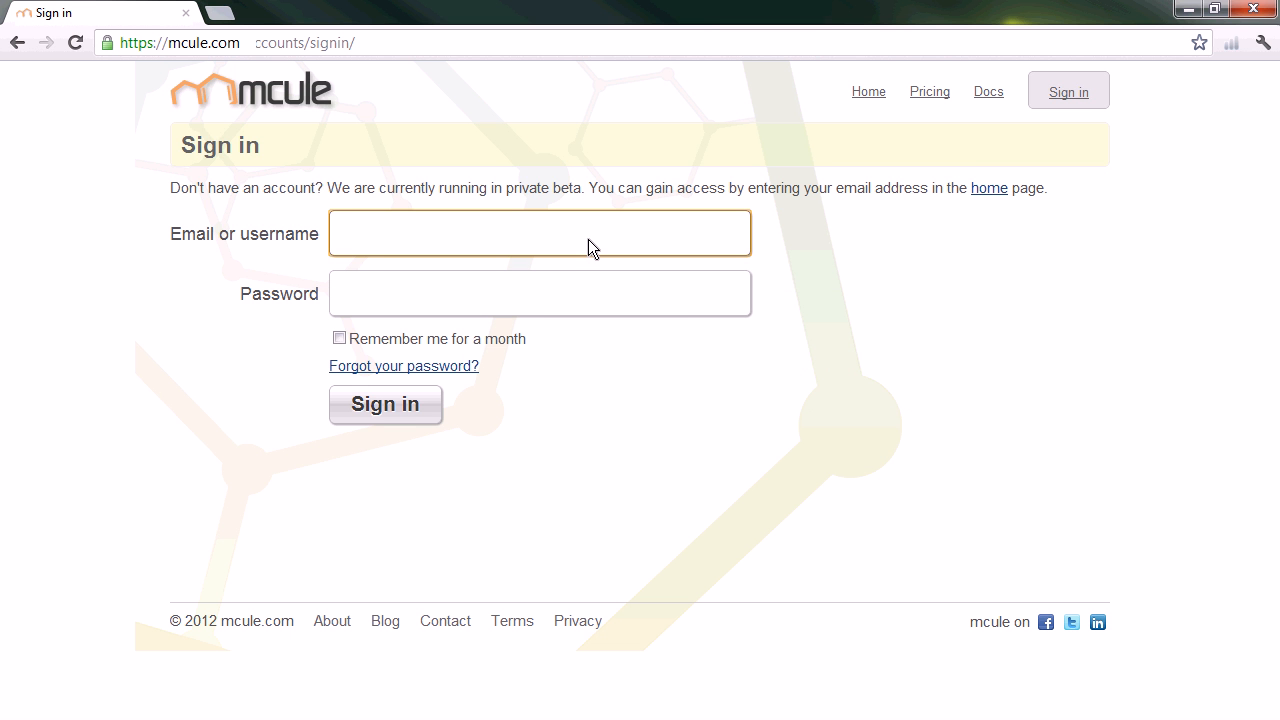
pyautogui.write('rk')
pyautogui.press('Down')
pyautogui.press('Tab')
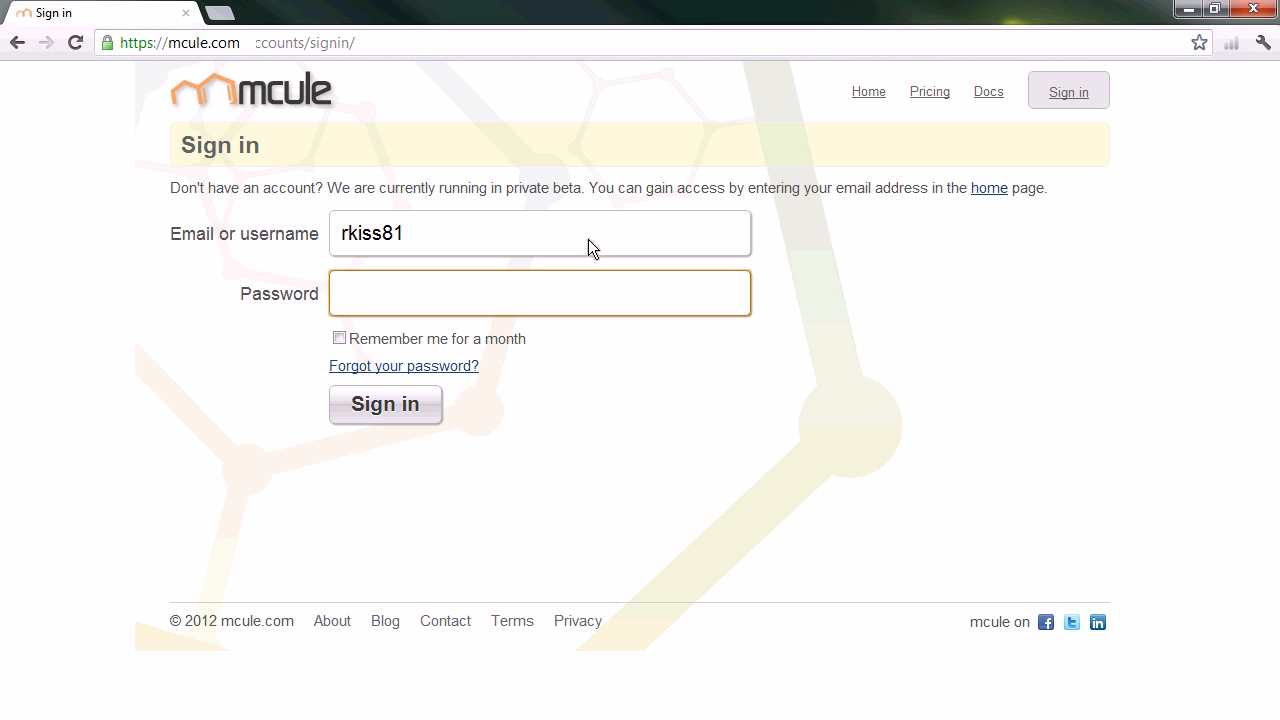
pyautogui.write('********')
pyautogui.click(370, 408)
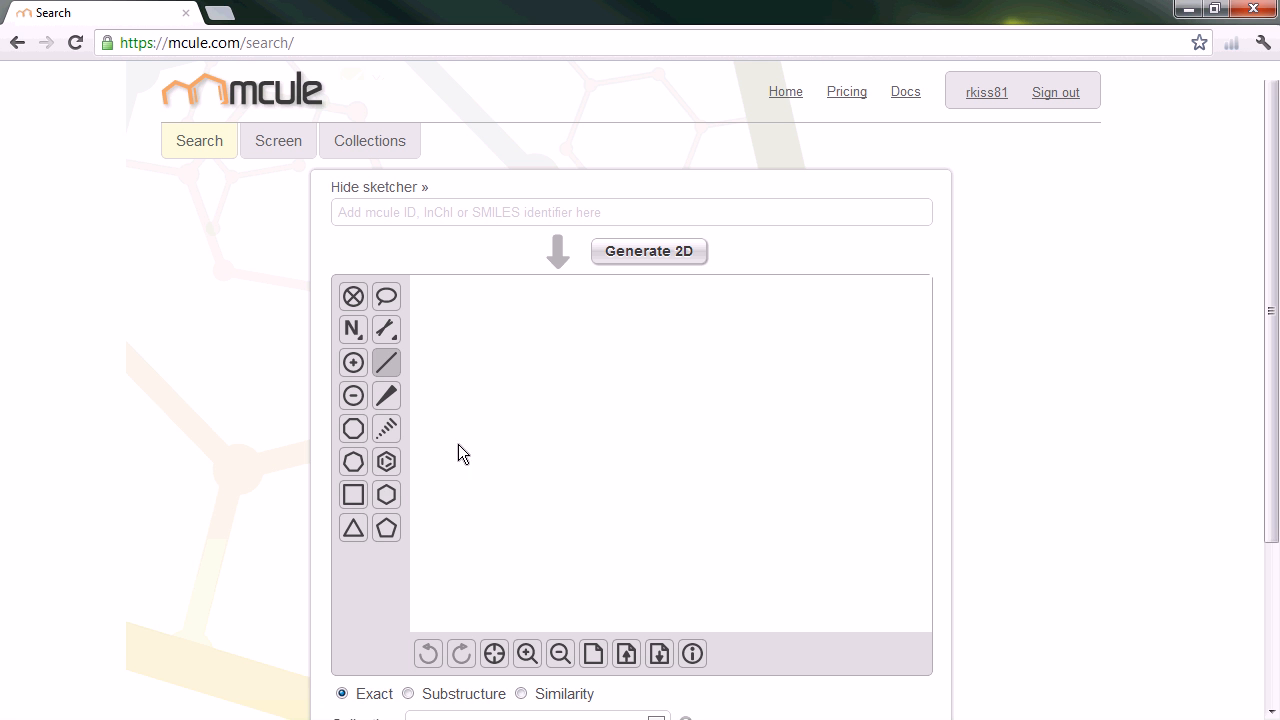
# Sketch two fused benzene rings and replace one ring atom with nitrogen to form a quinoline
pyautogui.click(390, 461)
pyautogui.click(564, 386)
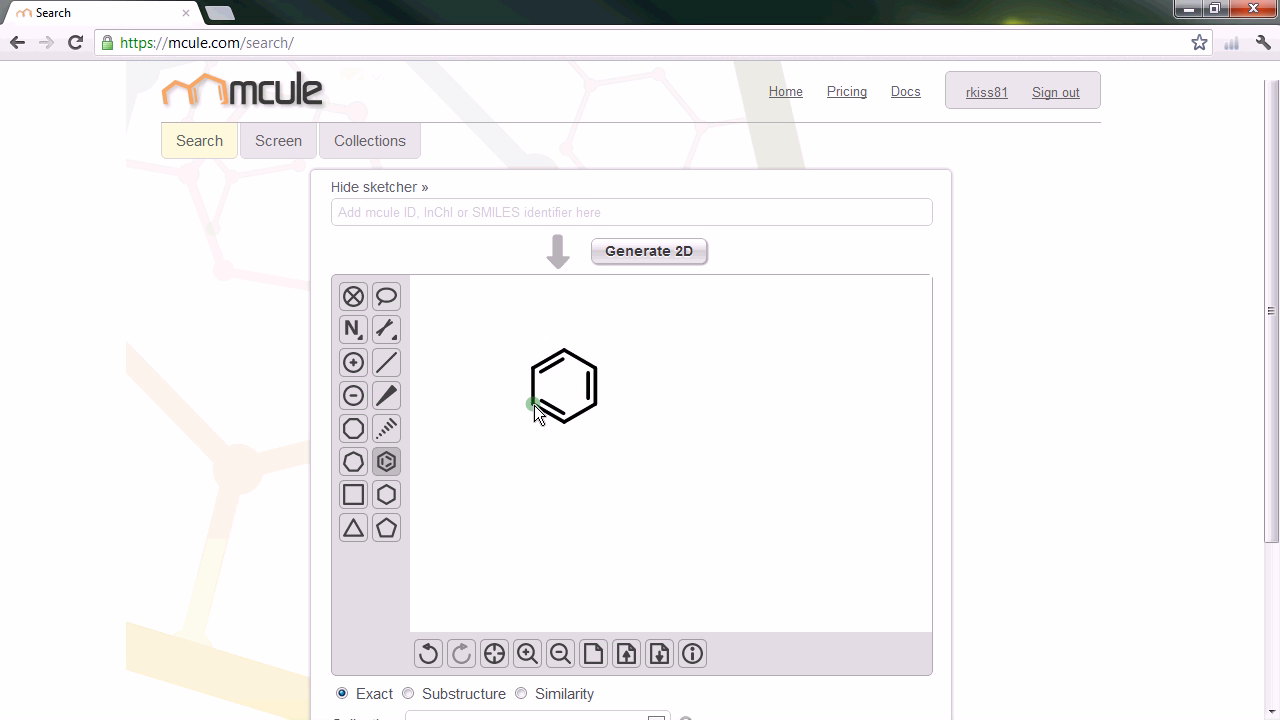
pyautogui.click(595, 390)
pyautogui.click(351, 331)
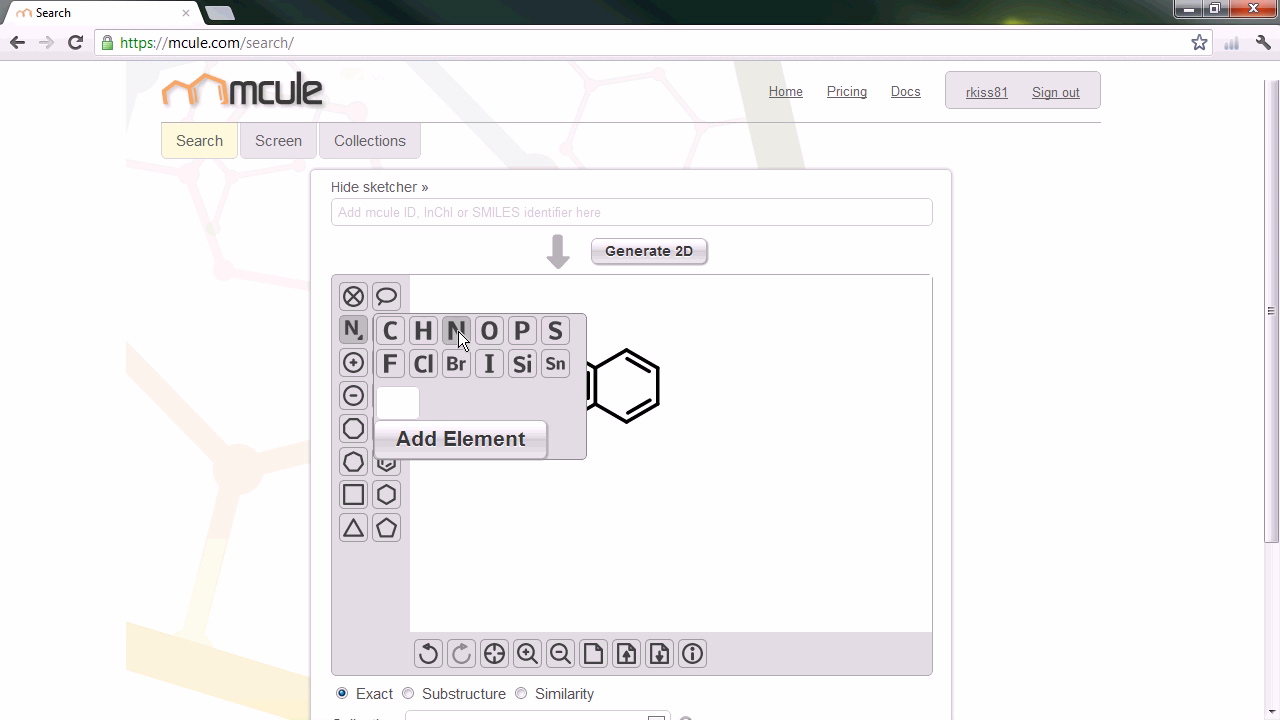
pyautogui.click(457, 333)
pyautogui.click(563, 421)
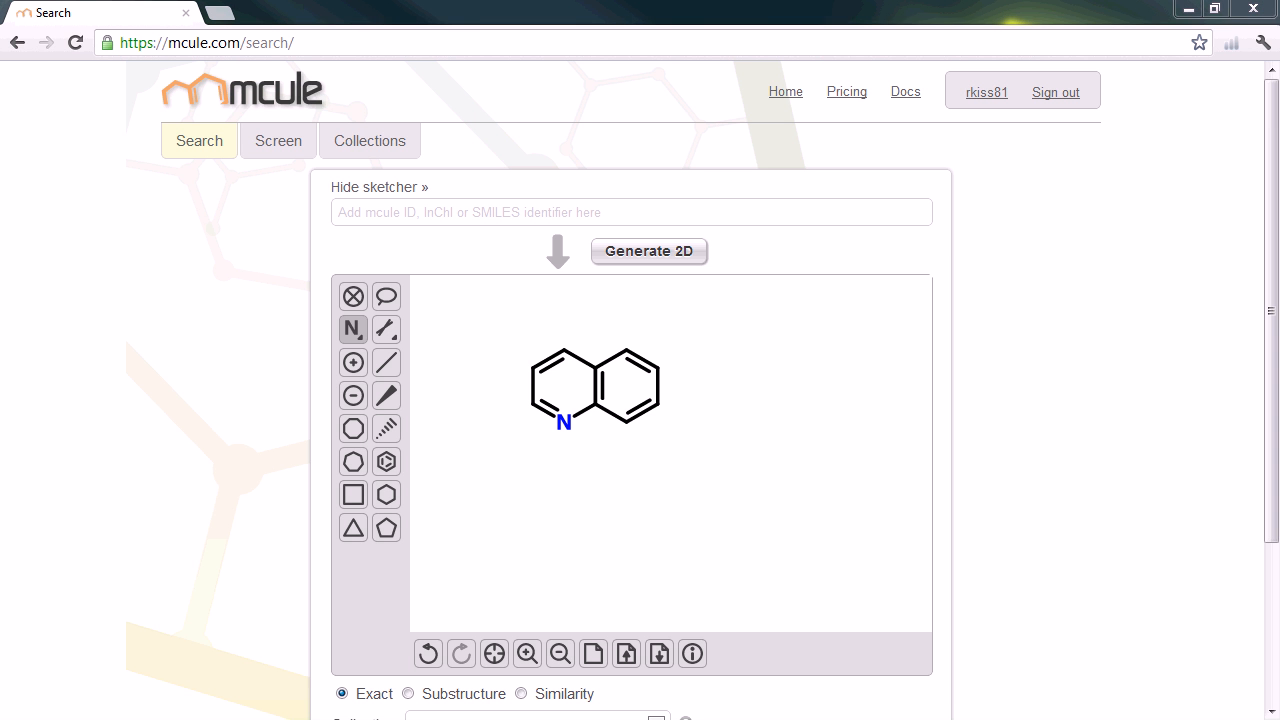
# Generate the 2D structure from the SMILES C1(OC2=C(C=C(C=C2)N)N=1)C1C=CC(=CC=1Cl)F
pyautogui.click(408, 214)
pyautogui.write('C1(OC2=C(C=C(C=C2)N)N=1)C1C=CC(=CC=1Cl)F')
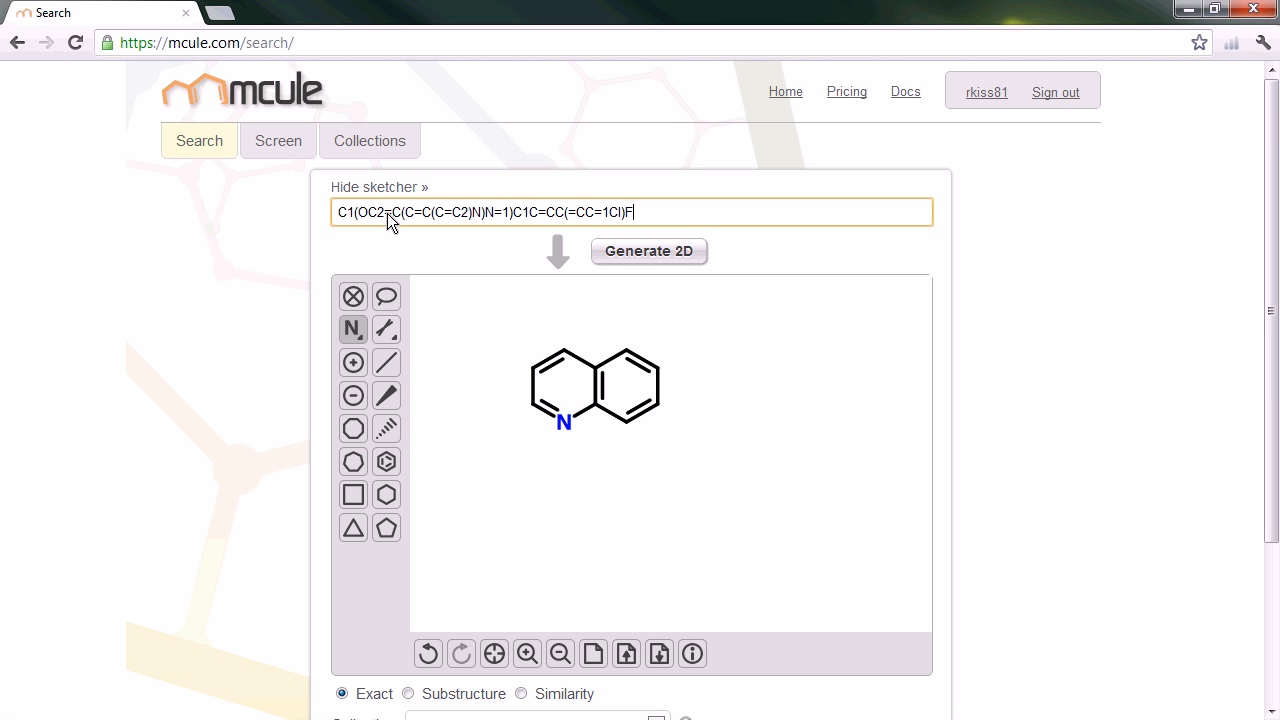
pyautogui.click(649, 251)
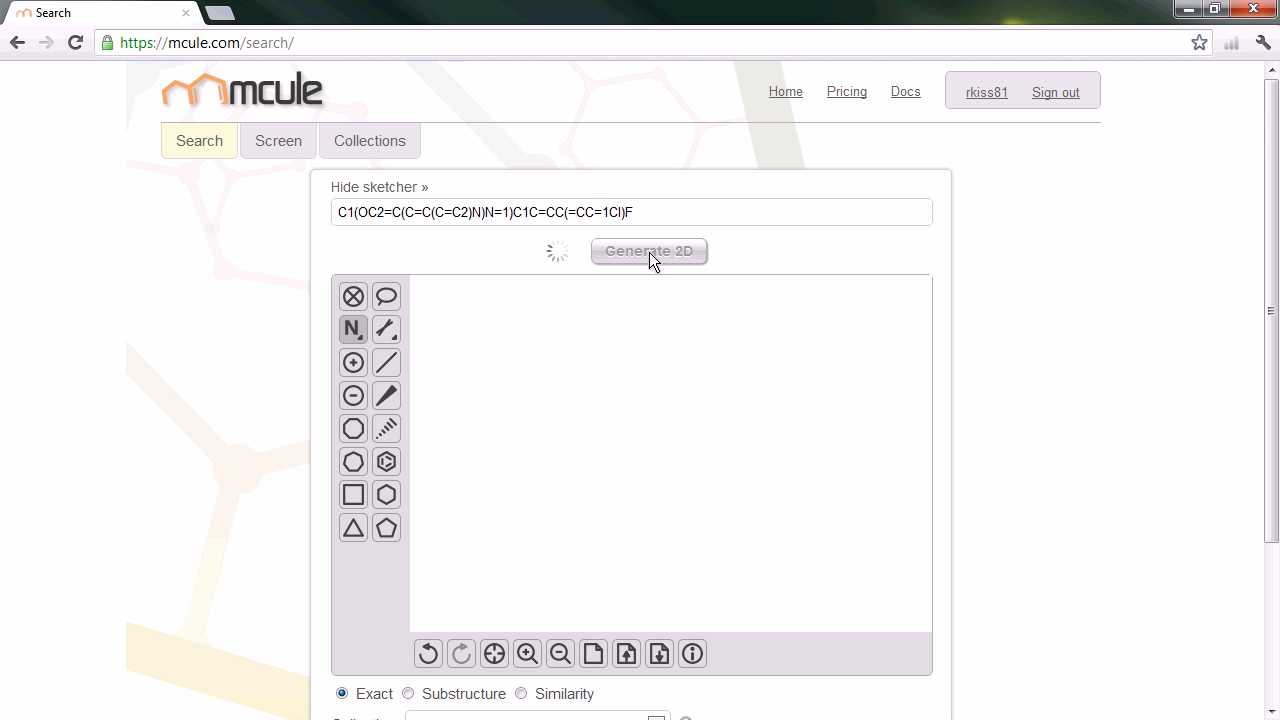
# Run an exact search for the generated structure in the mcule database with at most 1000 hits
pyautogui.scroll(-1, 649, 252)
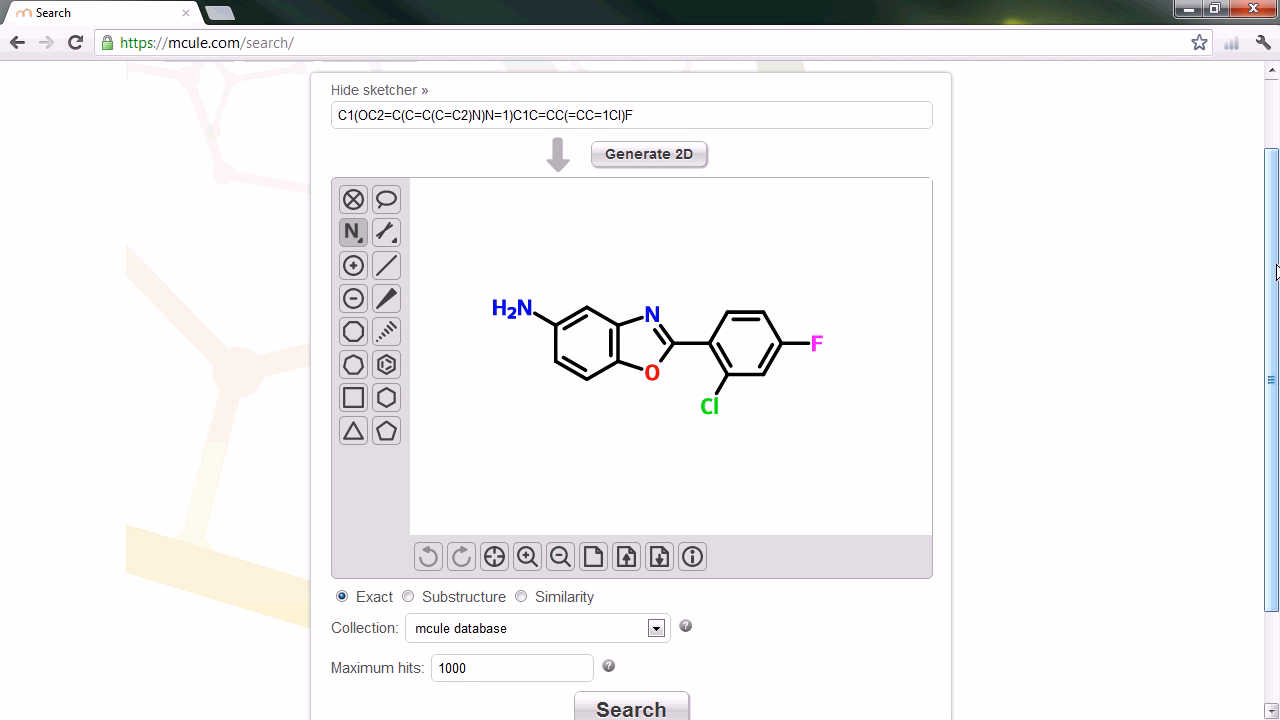
pyautogui.moveTo(1272, 271); pyautogui.dragTo(1272, 318)
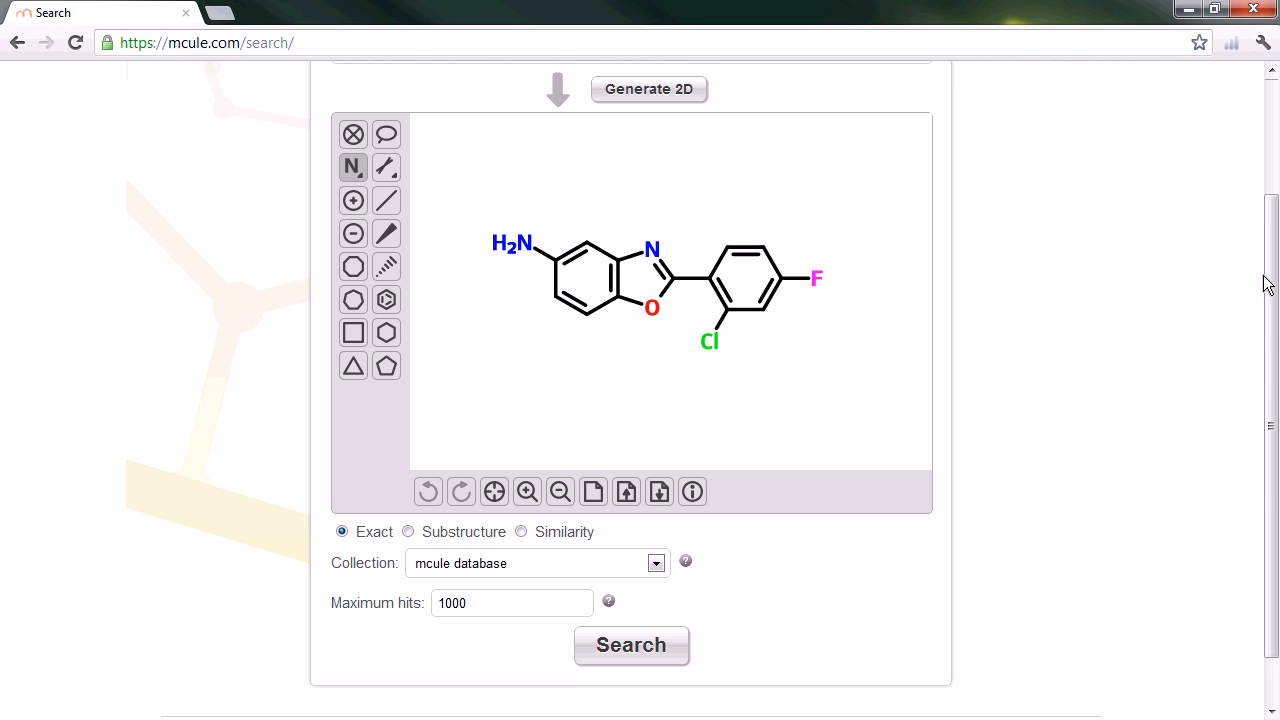
pyautogui.moveTo(1268, 282); pyautogui.dragTo(1268, 300)
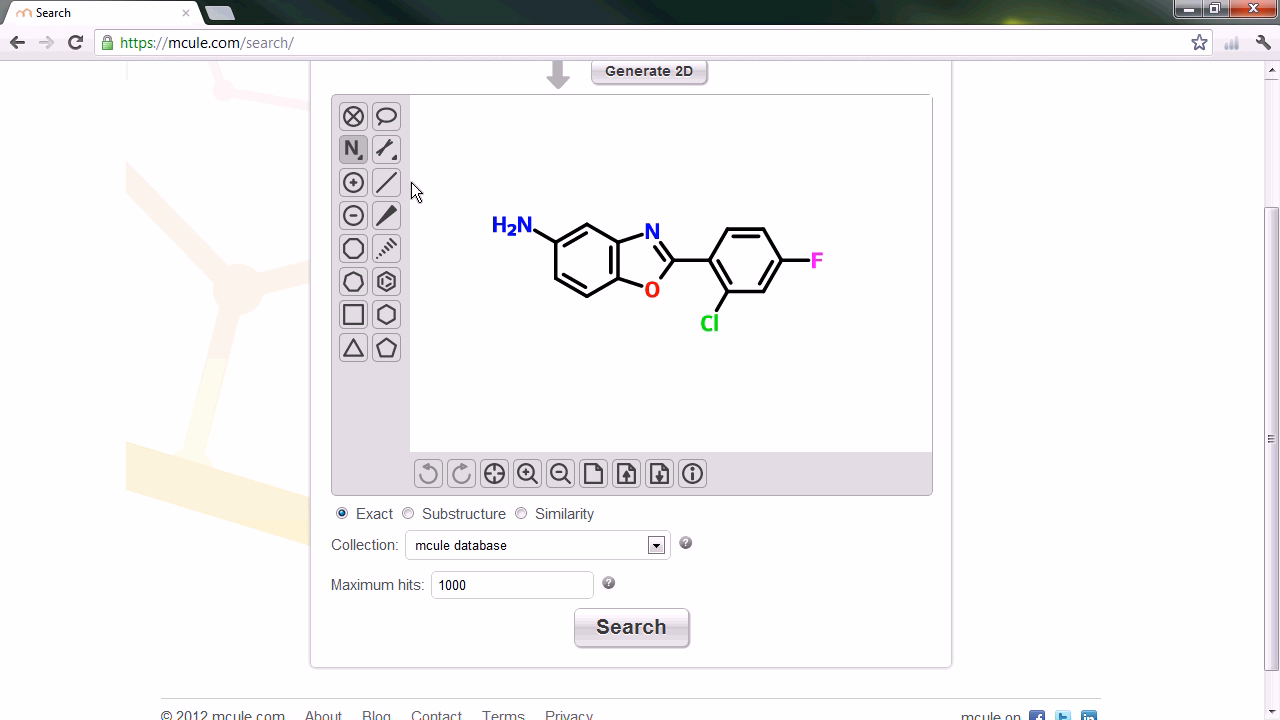
pyautogui.click(627, 630)
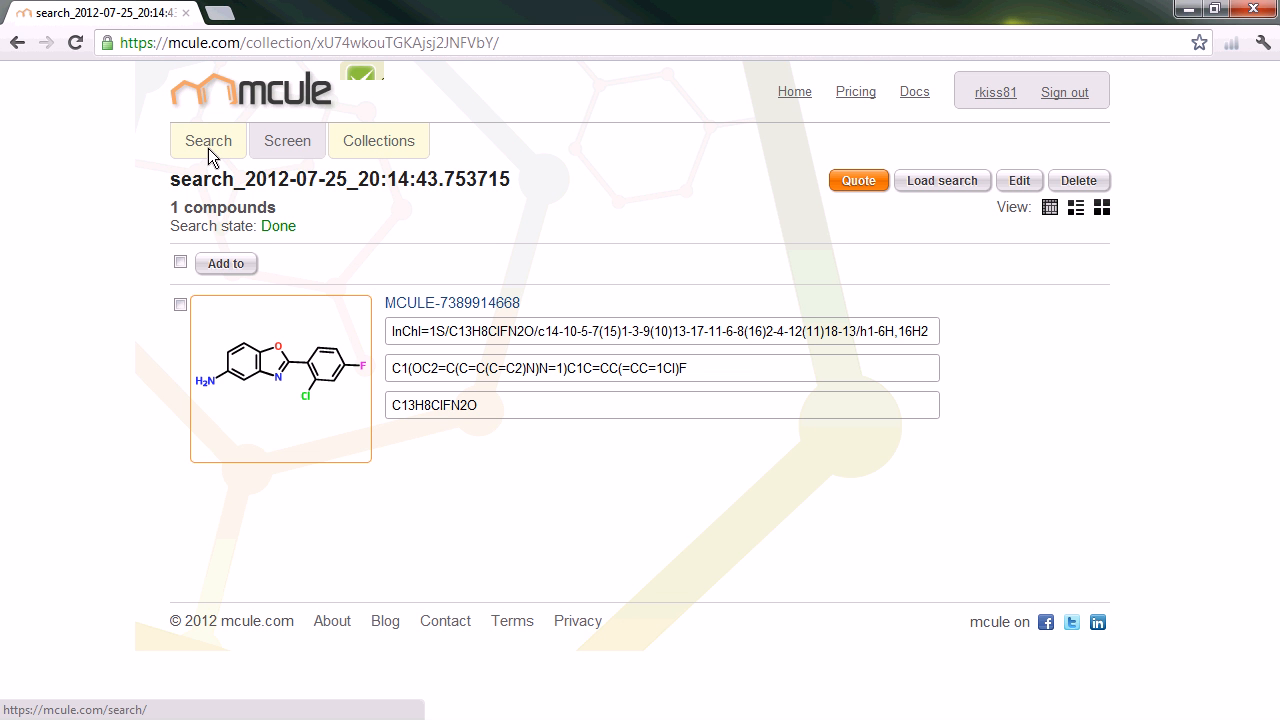
# Open the new search result from the saved collections, review its quote request form, and return to the collection
pyautogui.click(387, 143)
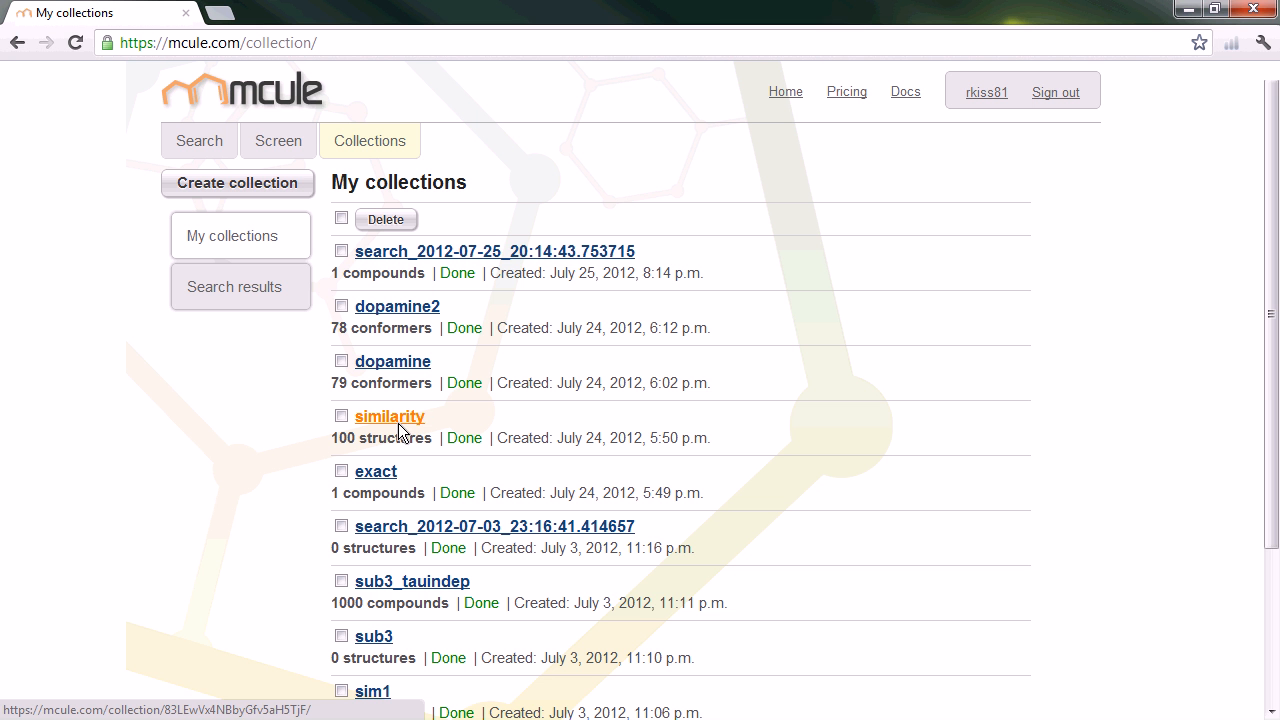
pyautogui.click(409, 257)
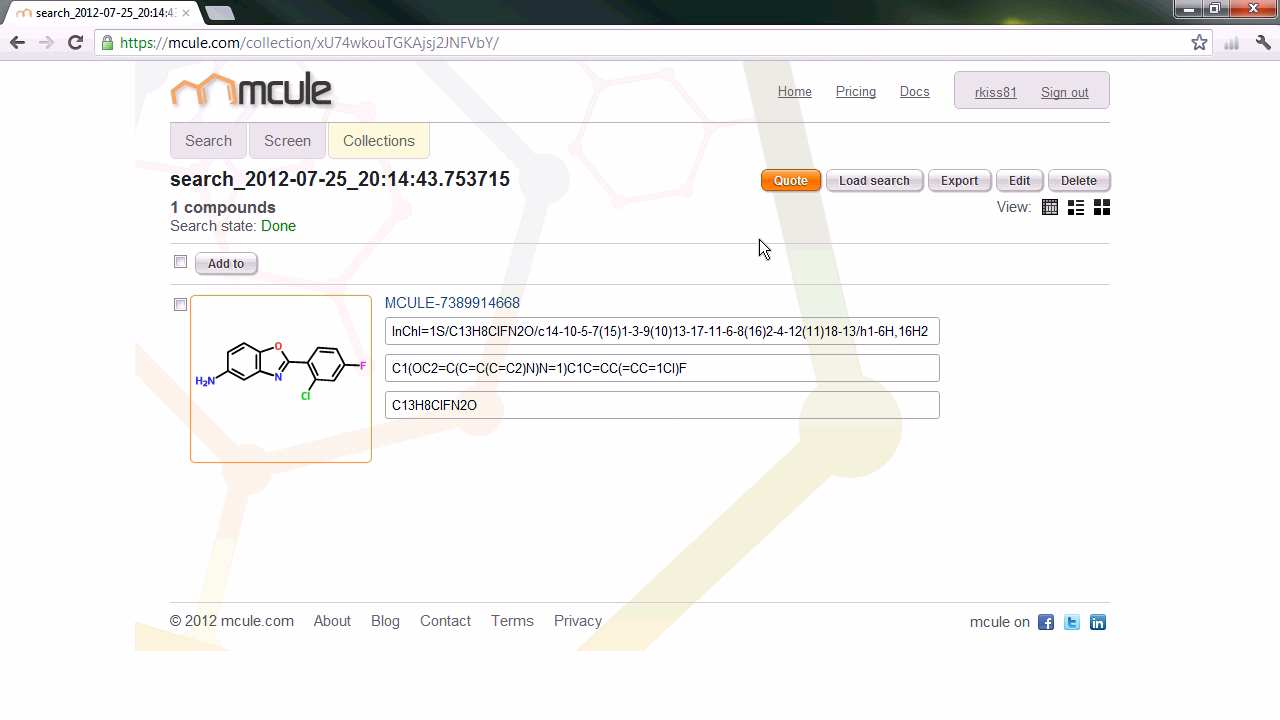
pyautogui.click(795, 186)
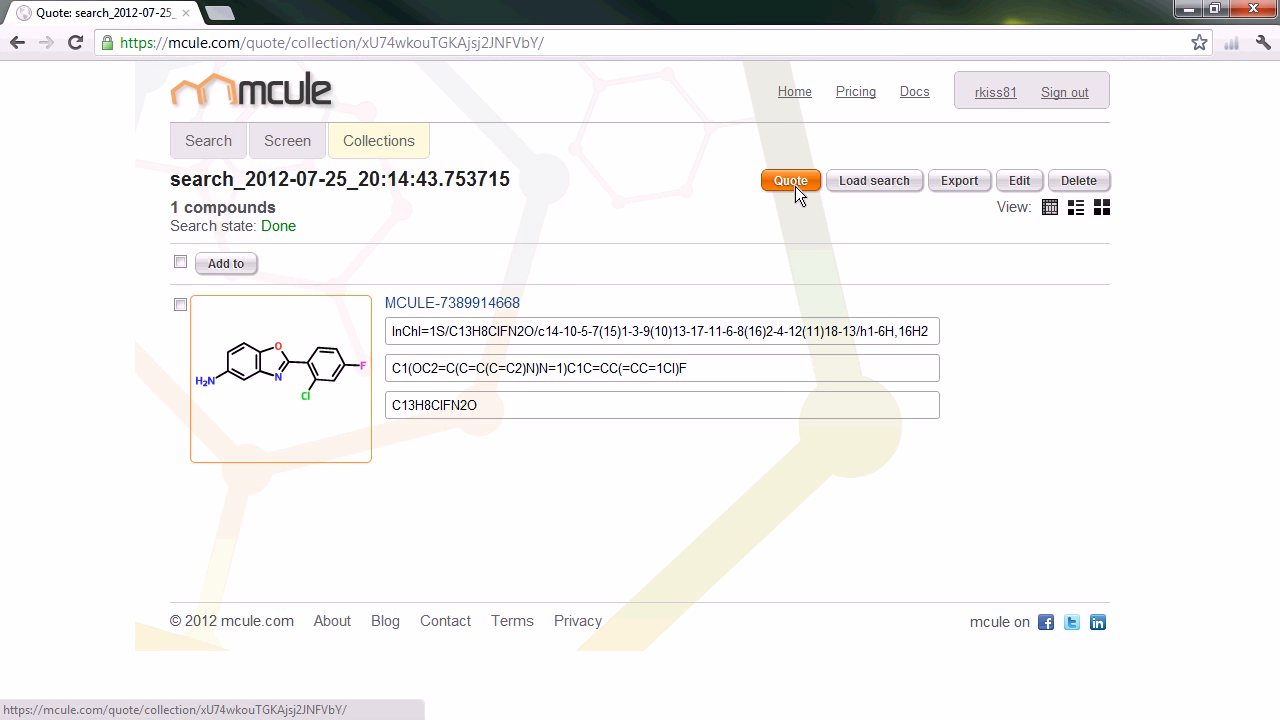
pyautogui.scroll(-1, 799, 335)
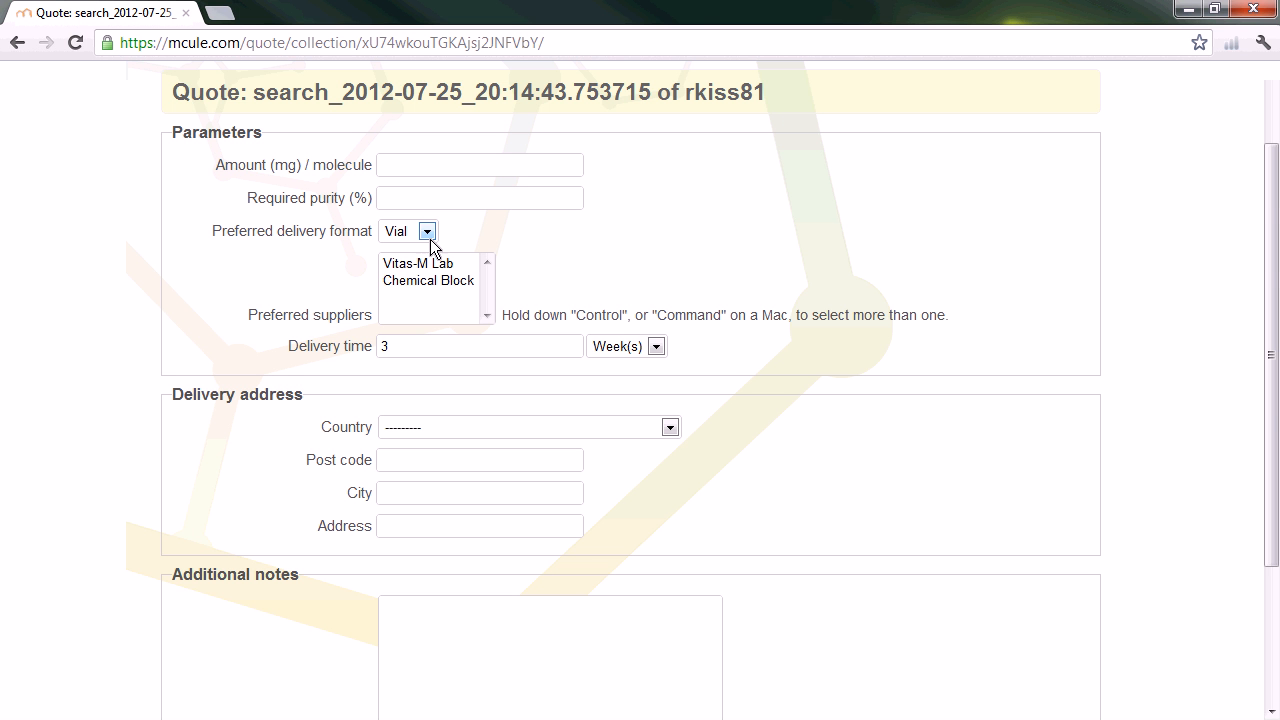
pyautogui.scroll(-2, 993, 396)
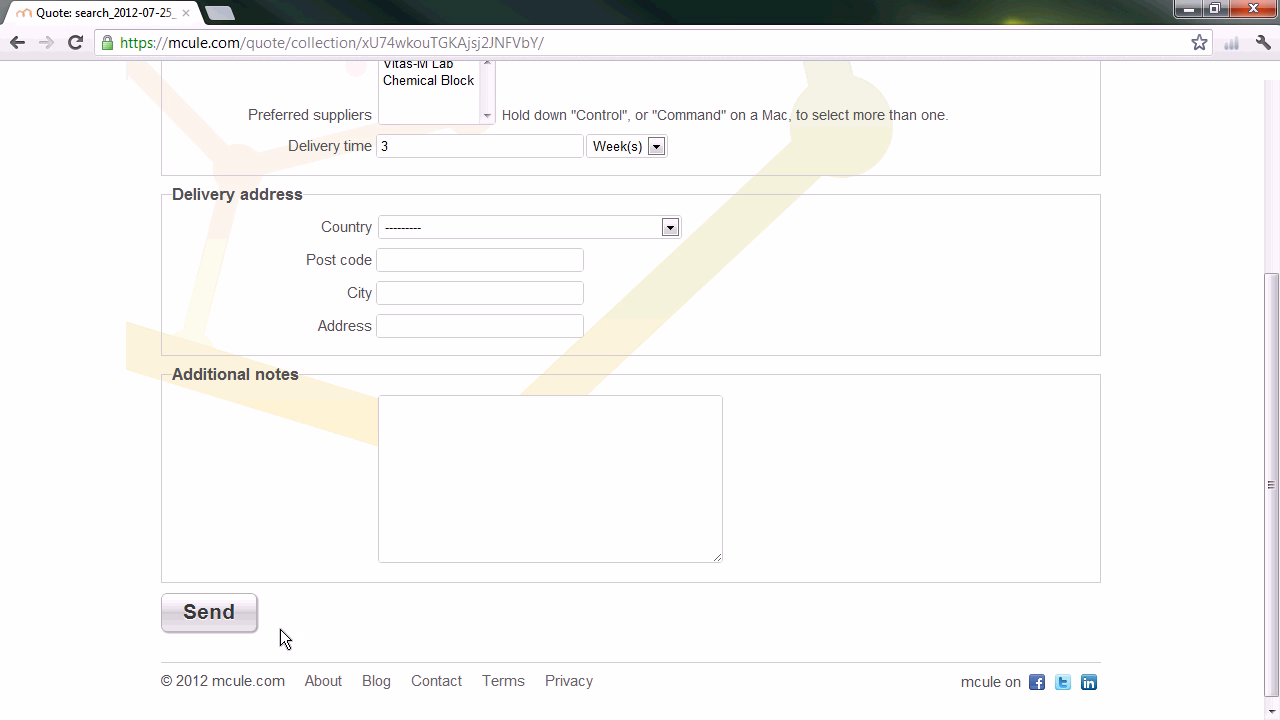
pyautogui.click(18, 45)
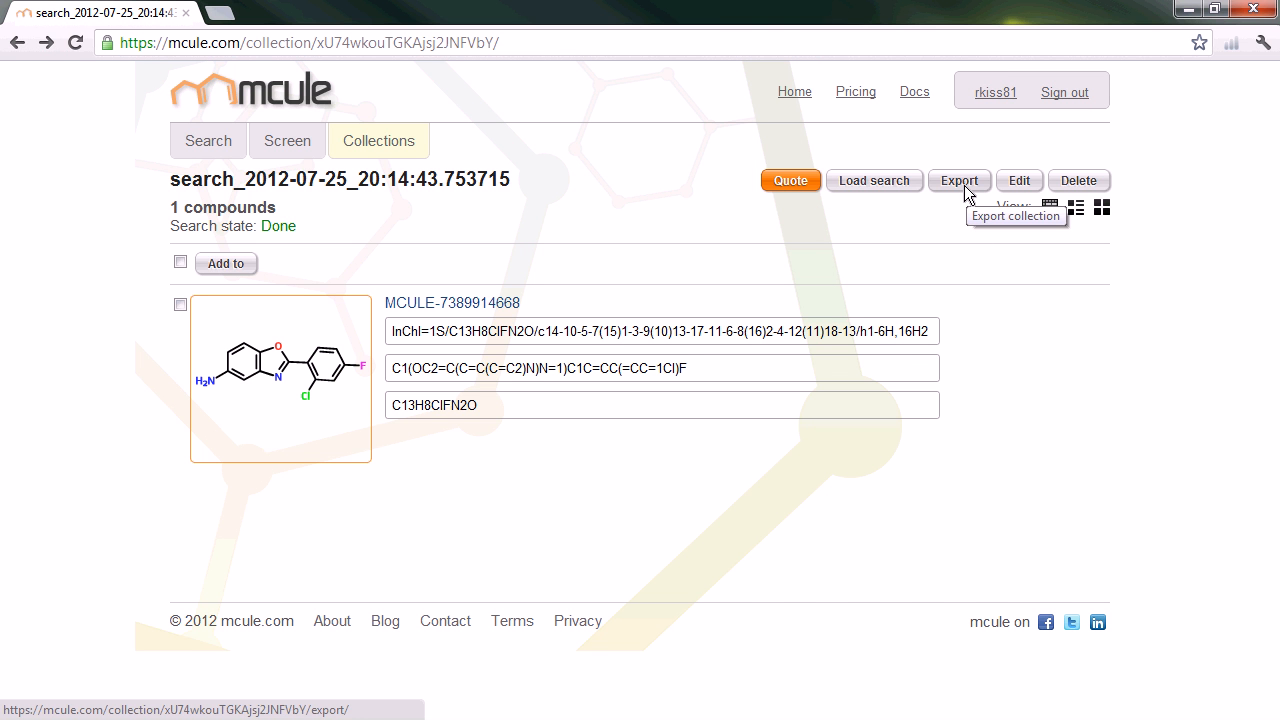
# Generate an SDF export file for the search result collection and return to the collection
pyautogui.click(964, 186)
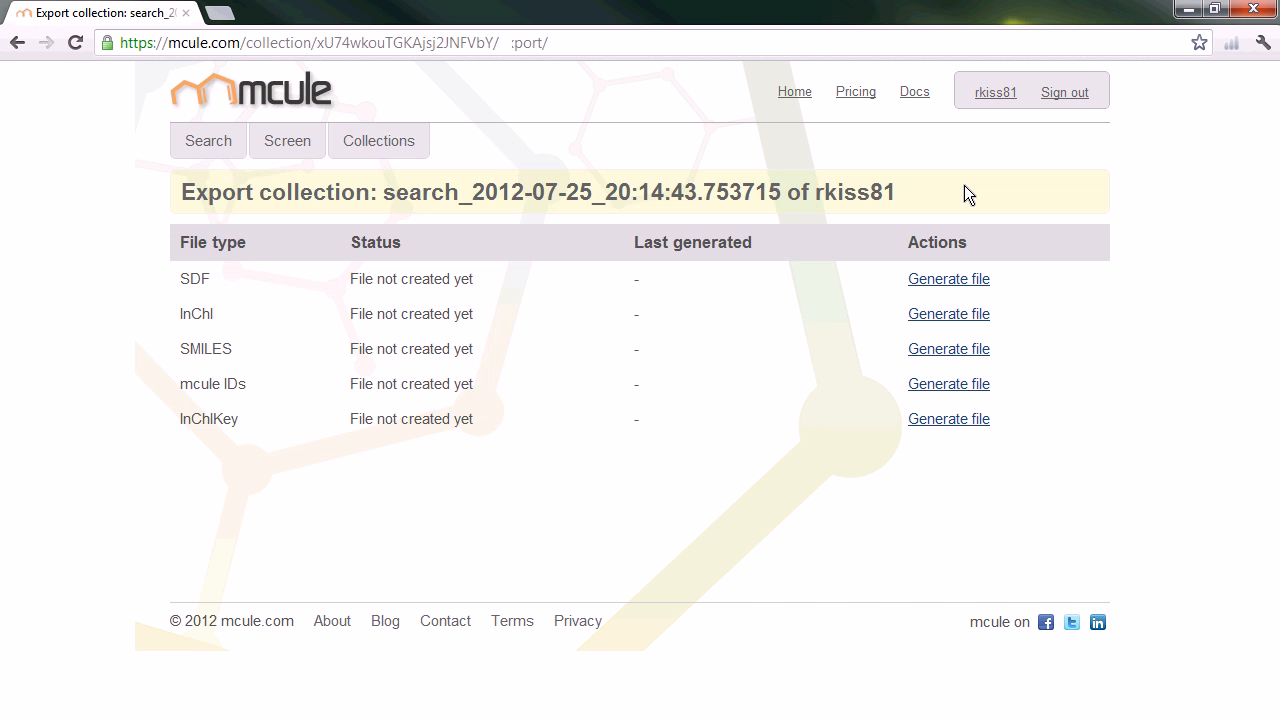
pyautogui.click(939, 281)
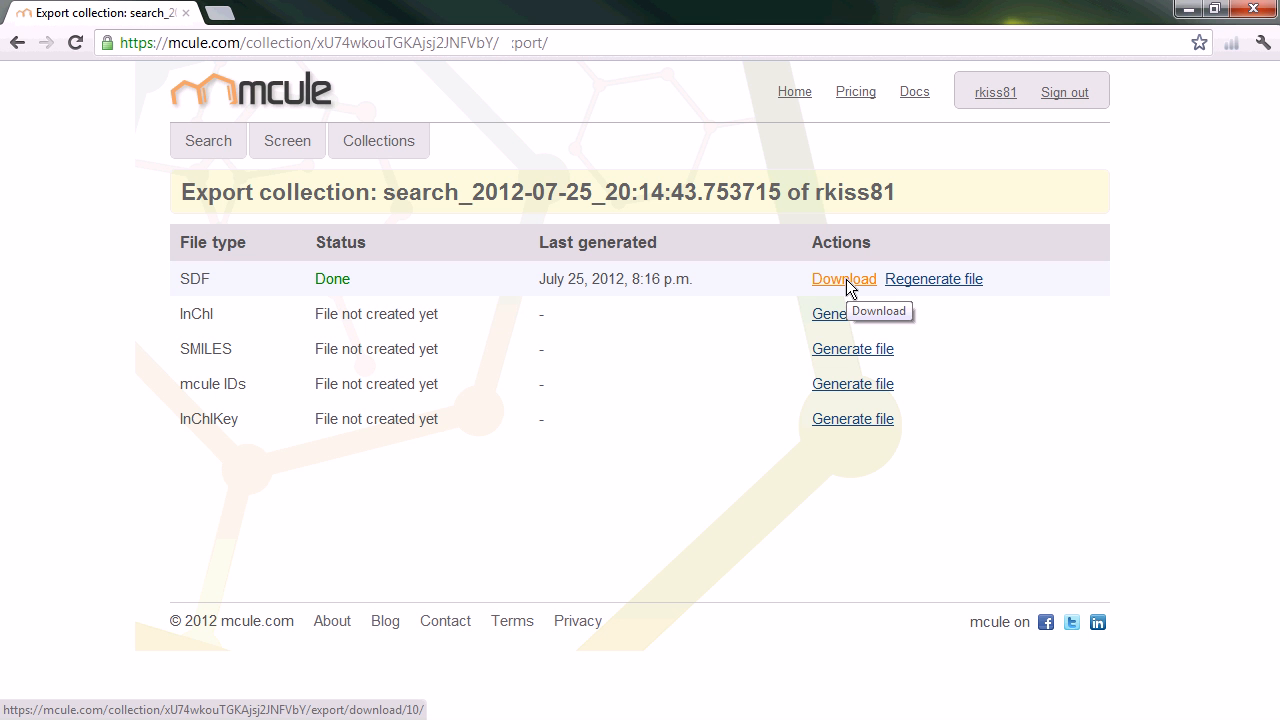
pyautogui.click(22, 44)
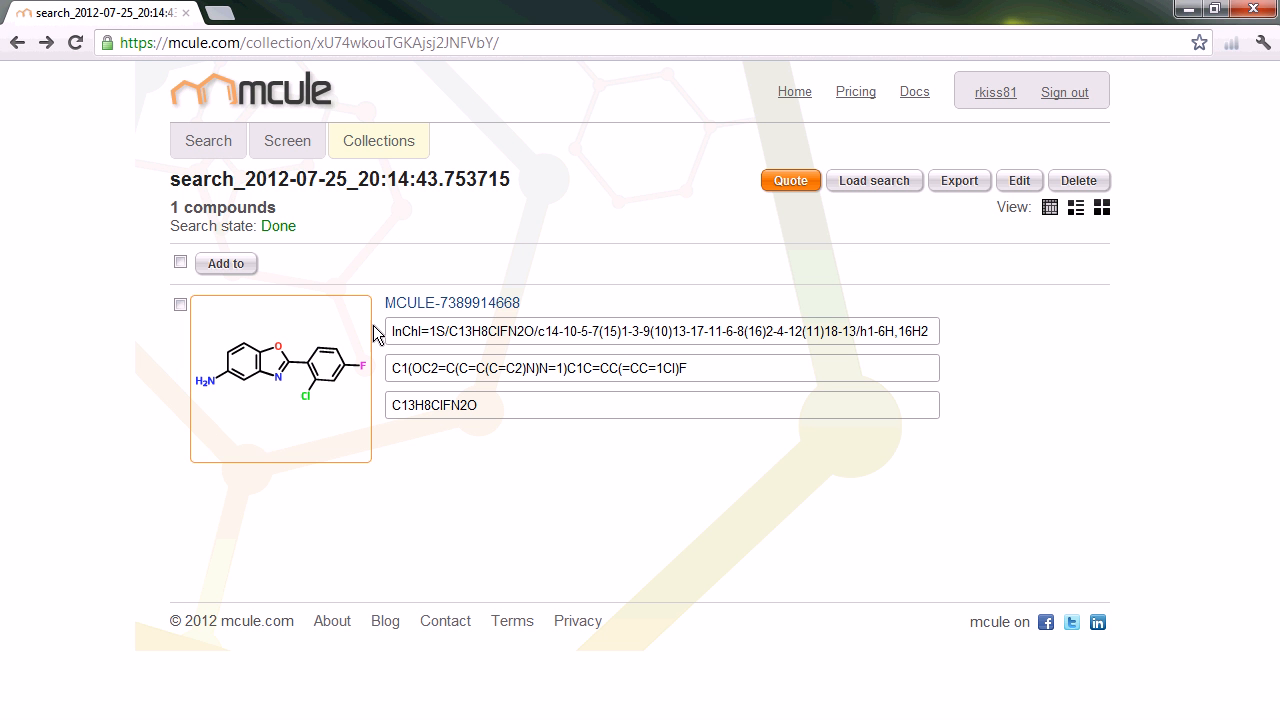
# Examine the hit compound's detail page, including its structure data and product availability, and return to the collection
pyautogui.click(473, 302)
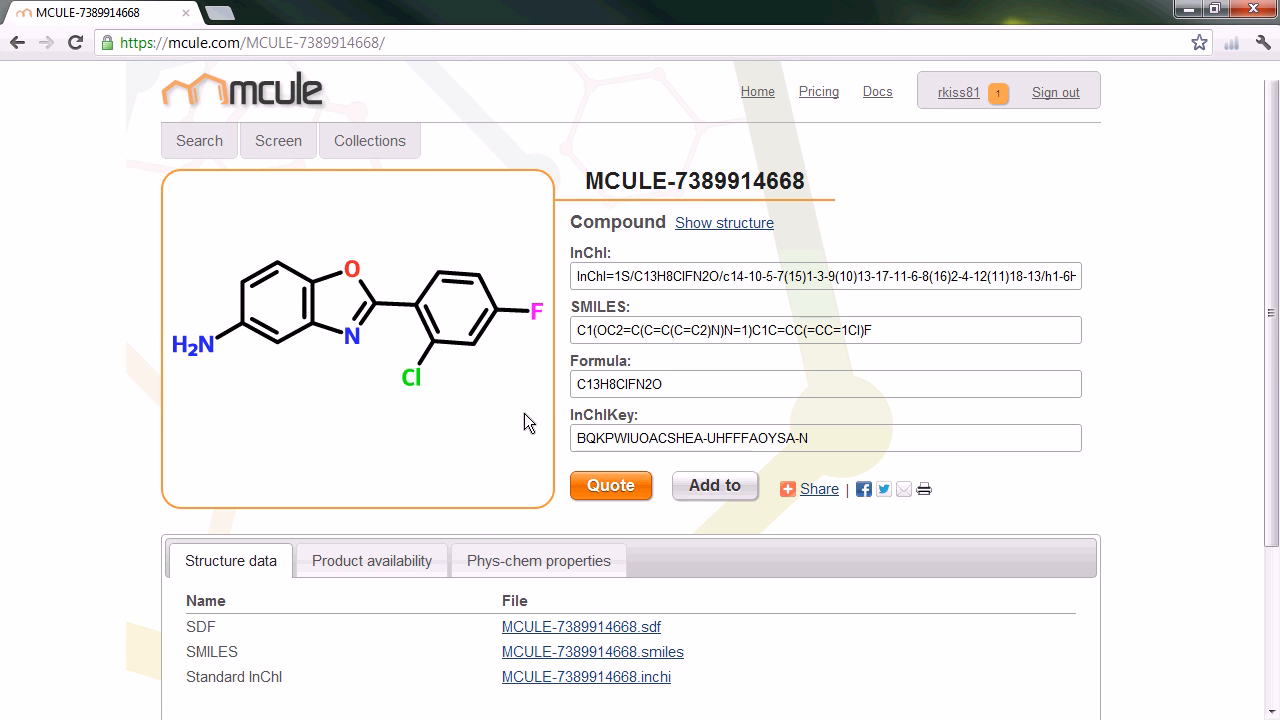
pyautogui.scroll(-1, 484, 550)
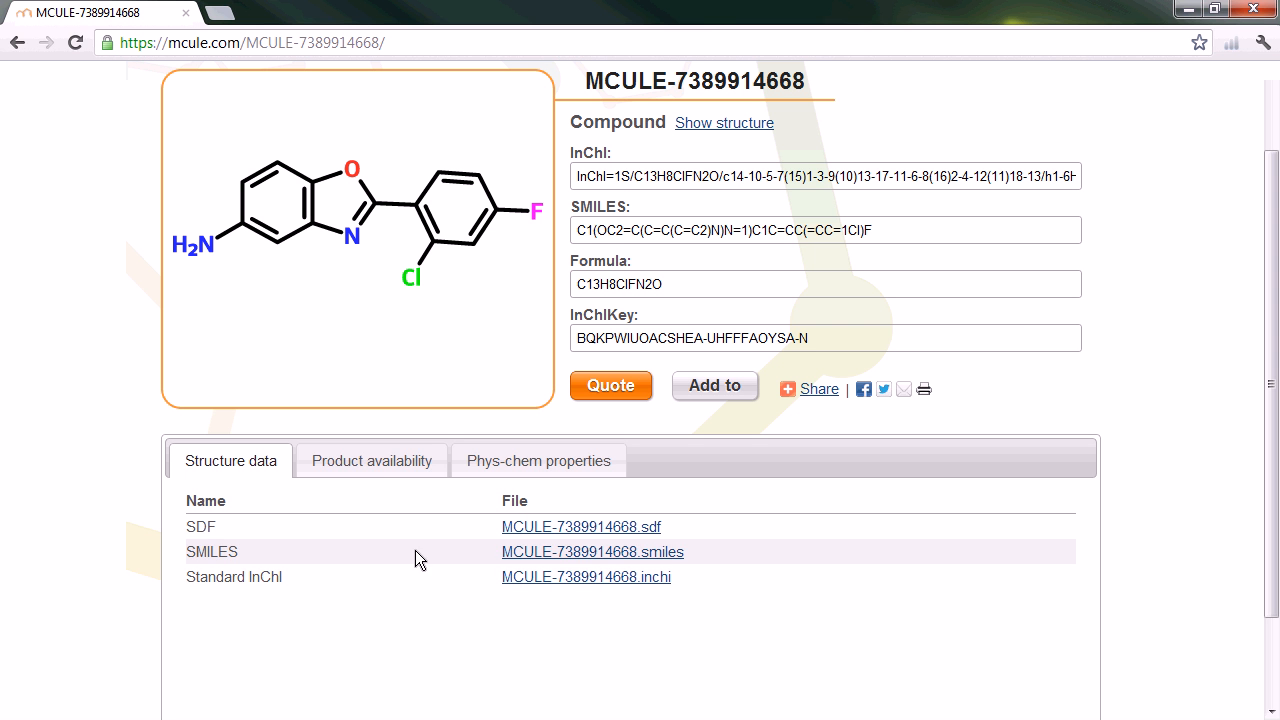
pyautogui.click(379, 465)
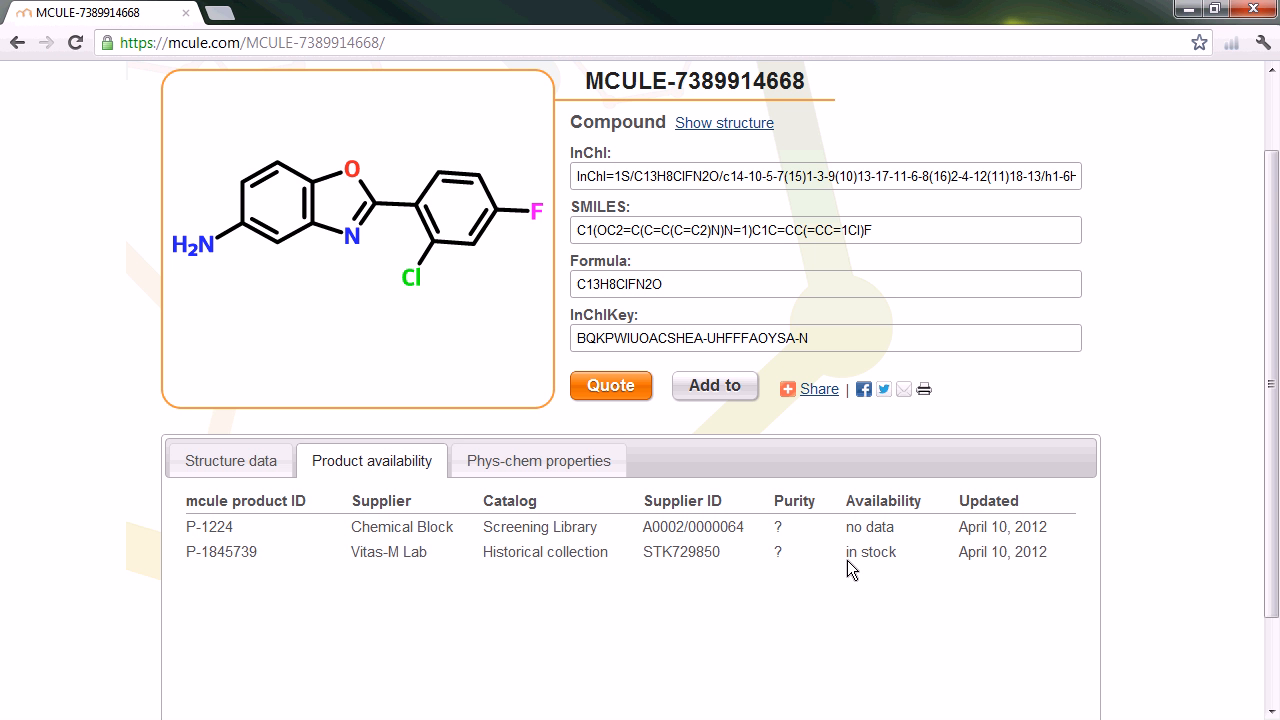
pyautogui.click(17, 43)
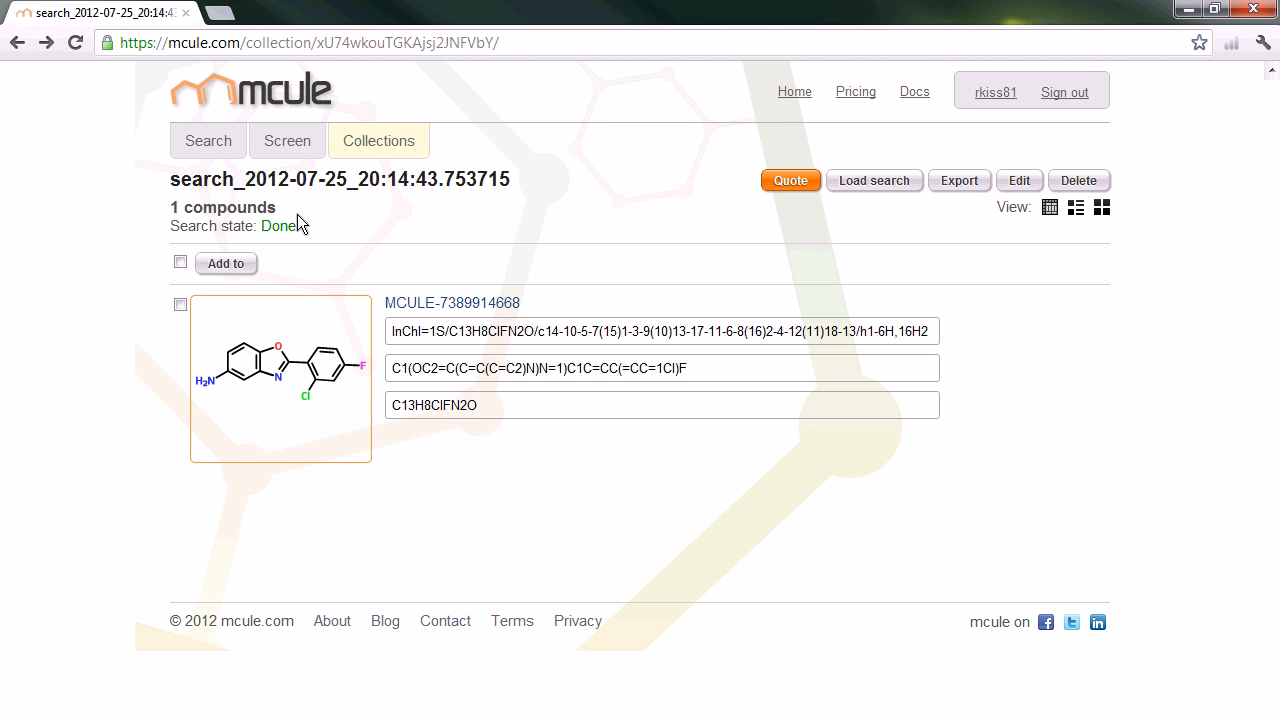
# Reload the exact search's query and change it to a similarity search with a threshold of 0.4
pyautogui.click(872, 182)
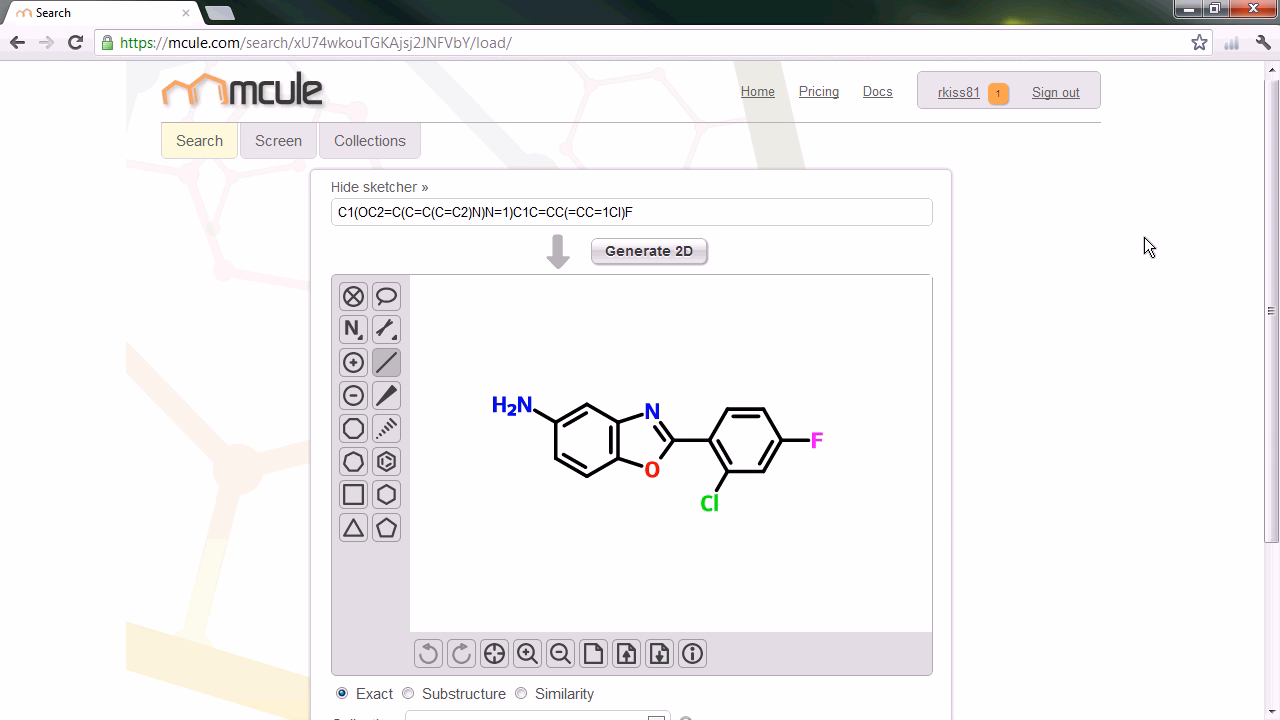
pyautogui.moveTo(1272, 243); pyautogui.dragTo(1262, 352)
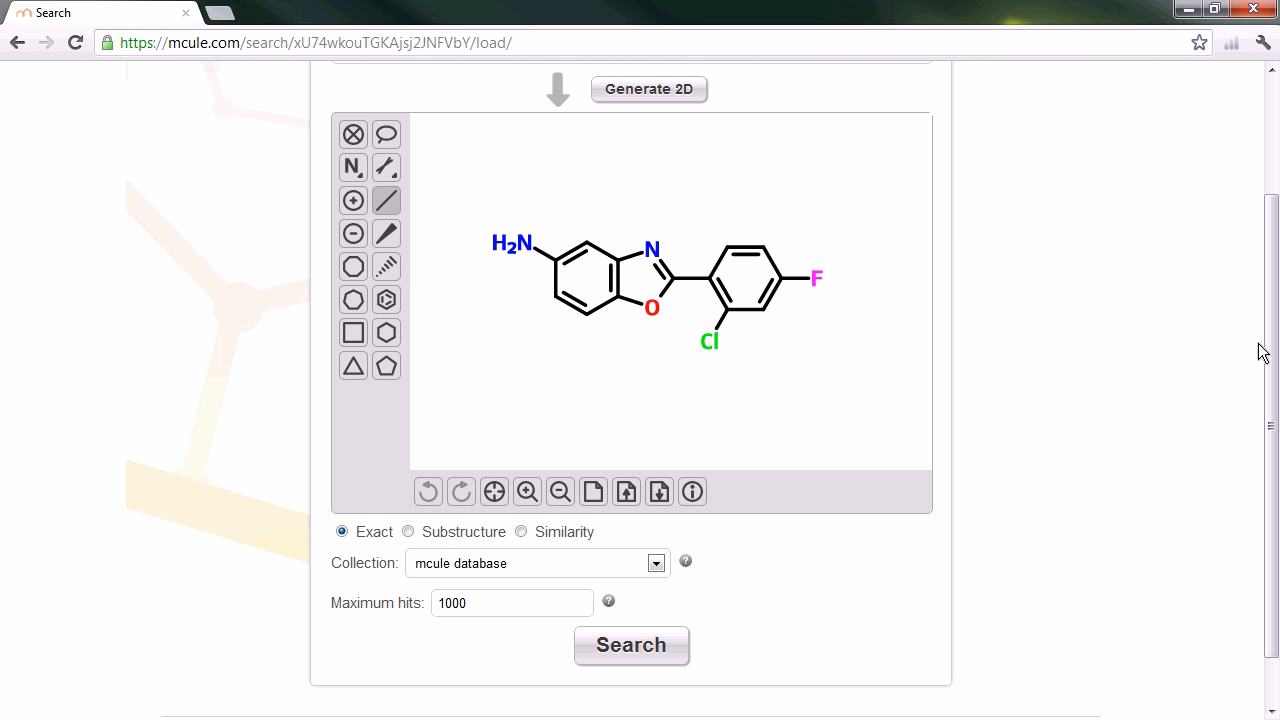
pyautogui.click(522, 533)
pyautogui.click(489, 557)
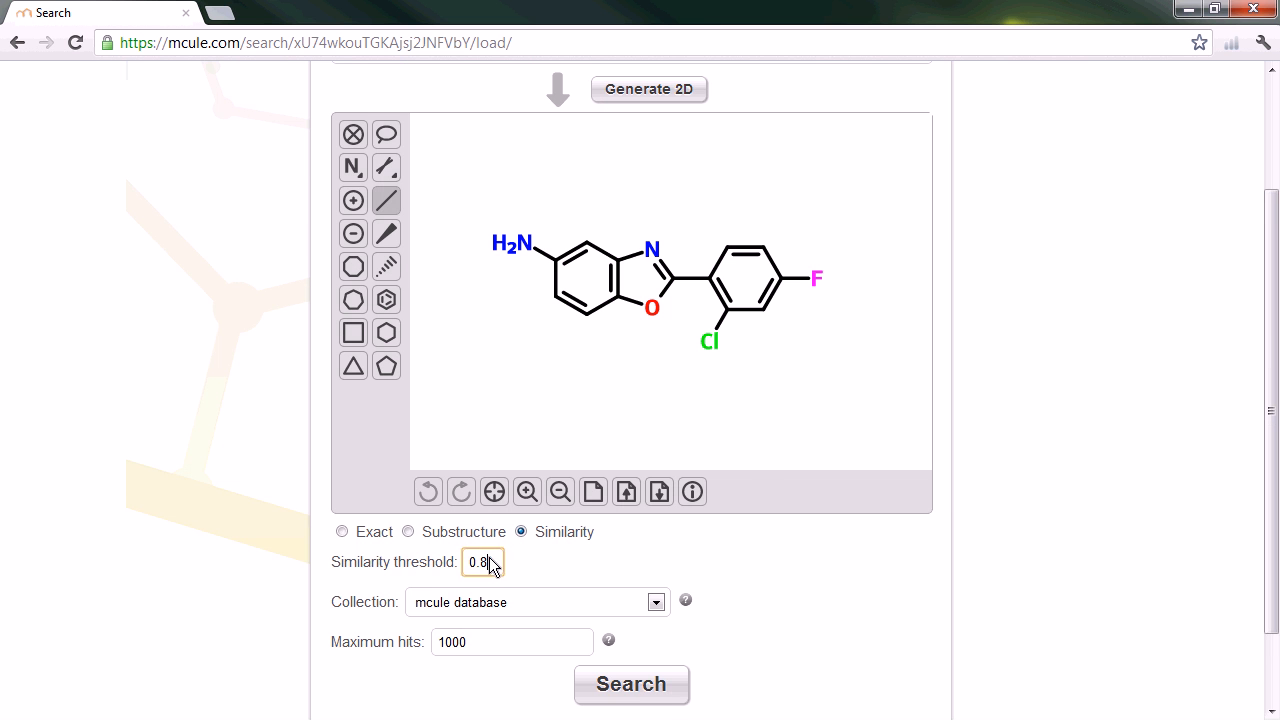
pyautogui.press('BackSpace')
pyautogui.write('4')
# Limit the similarity search to 100 maximum hits and run it on the mcule database
pyautogui.click(497, 642)
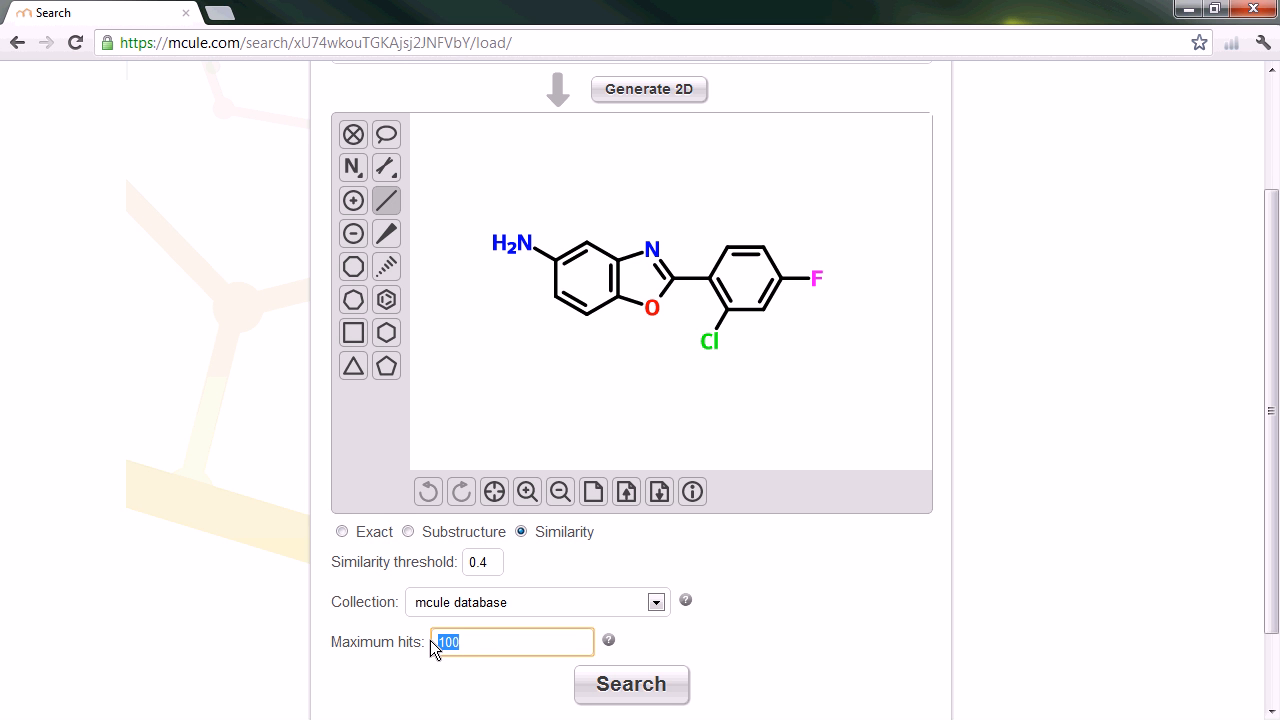
pyautogui.click(467, 565)
pyautogui.click(503, 647)
pyautogui.click(612, 686)
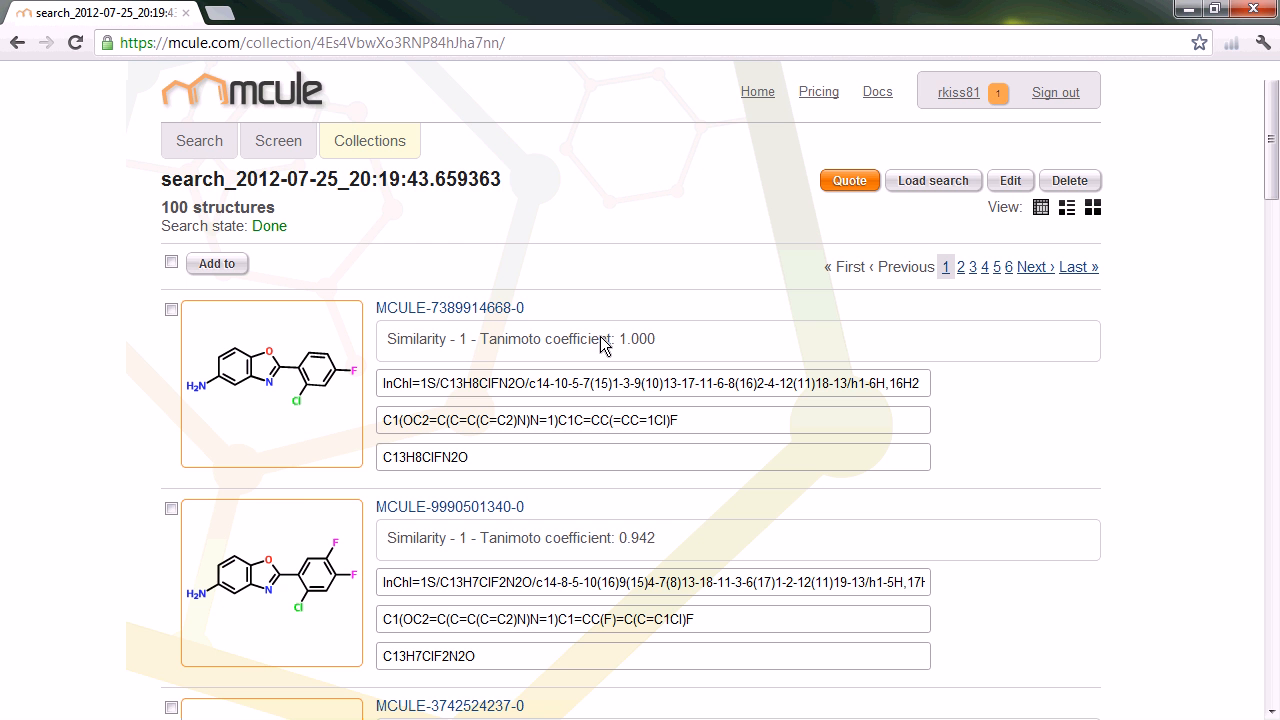
# Review the similarity search hits and their Tanimoto coefficients
pyautogui.scroll(-2, 956, 390)
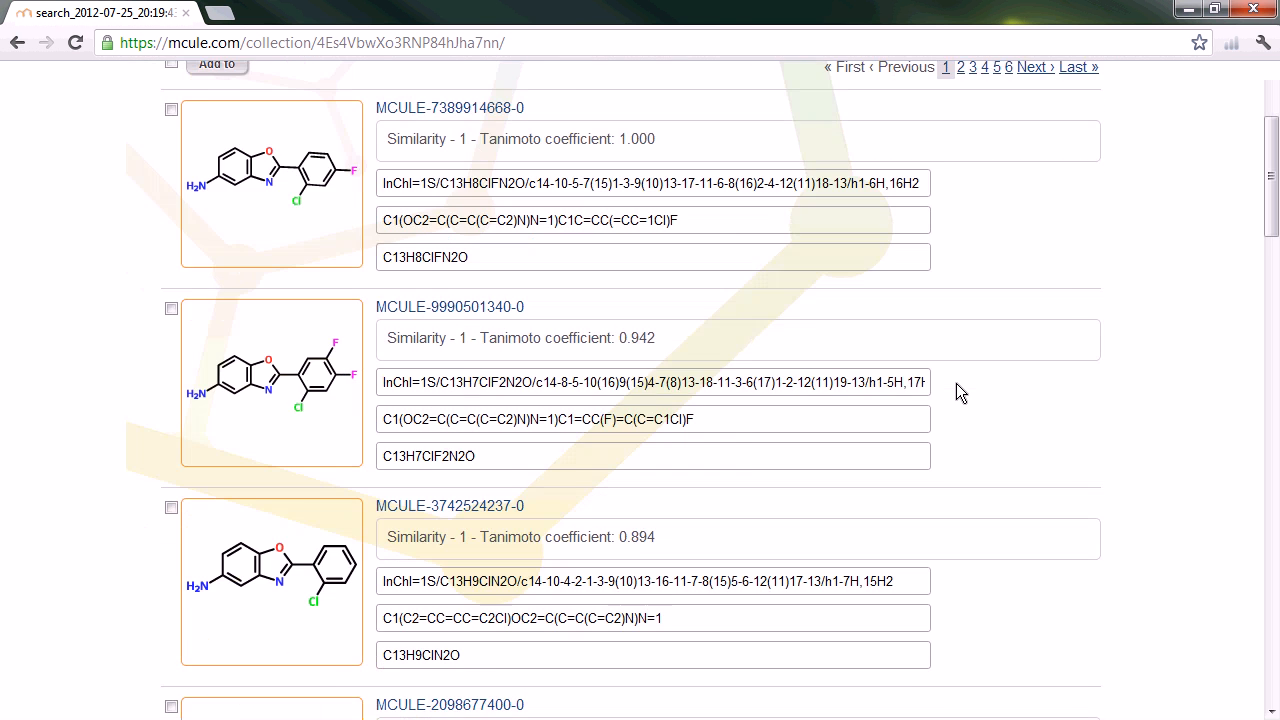
pyautogui.scroll(-1, 956, 383)
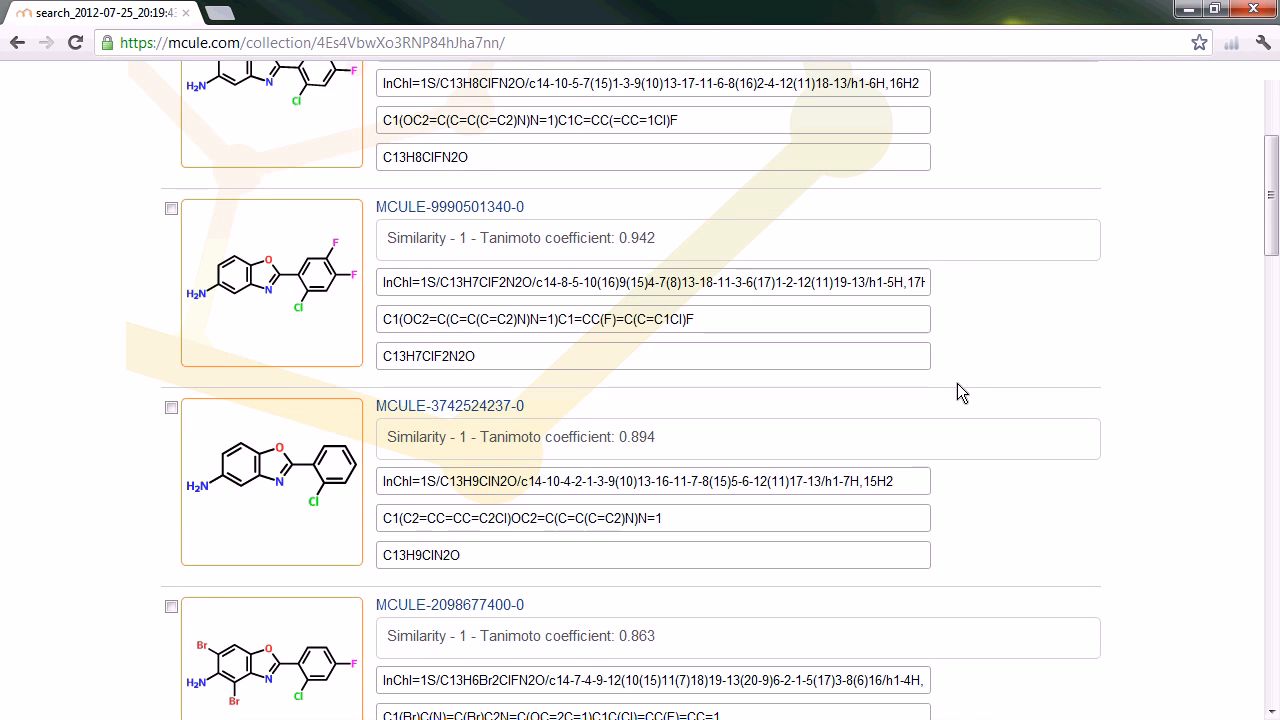
pyautogui.scroll(-1, 957, 391)
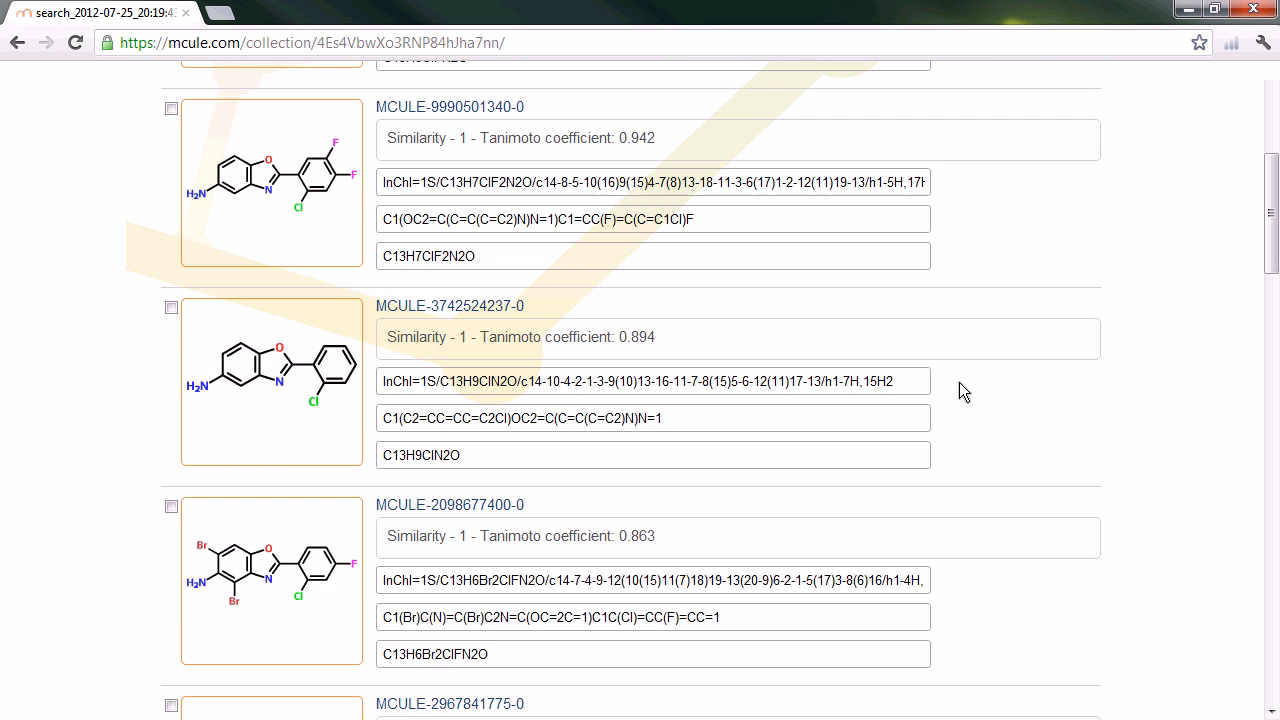
# Show the similarity hits in grid view and look through the structures
pyautogui.scroll(4, 959, 391)
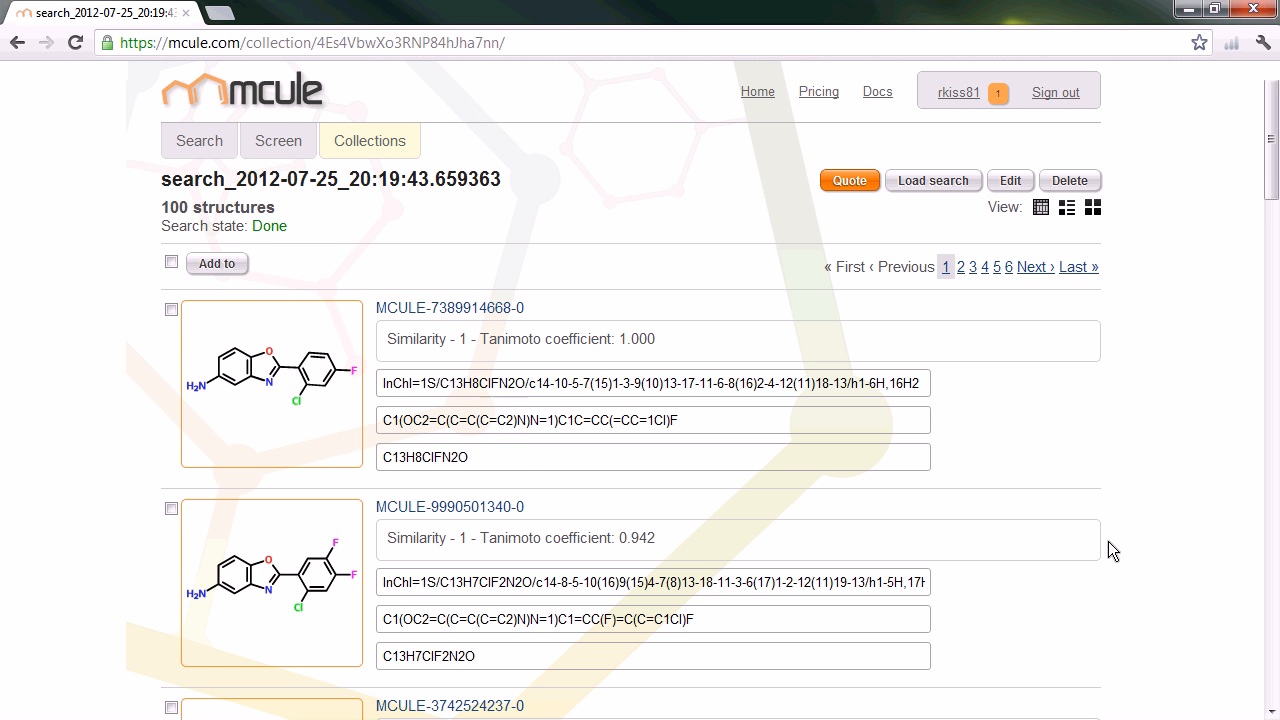
pyautogui.scroll(-1, 1112, 550)
pyautogui.scroll(1, 1112, 550)
pyautogui.click(1097, 212)
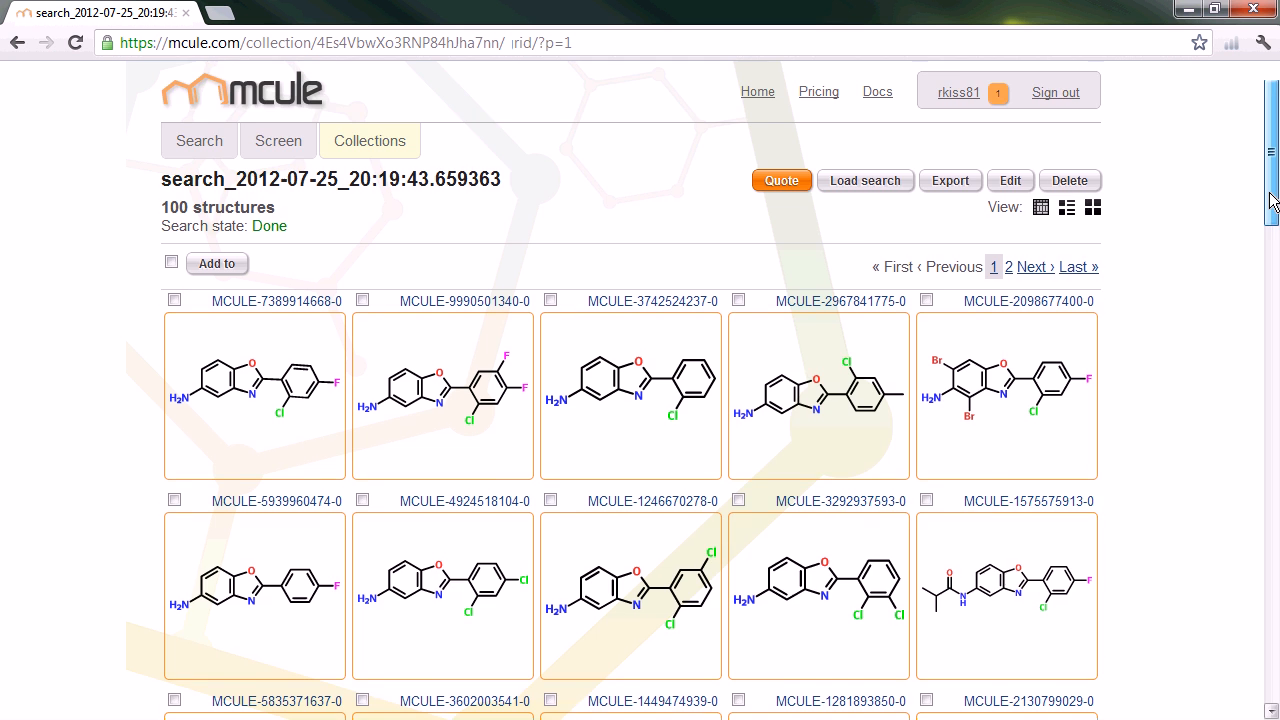
pyautogui.moveTo(1273, 201); pyautogui.dragTo(1271, 246)
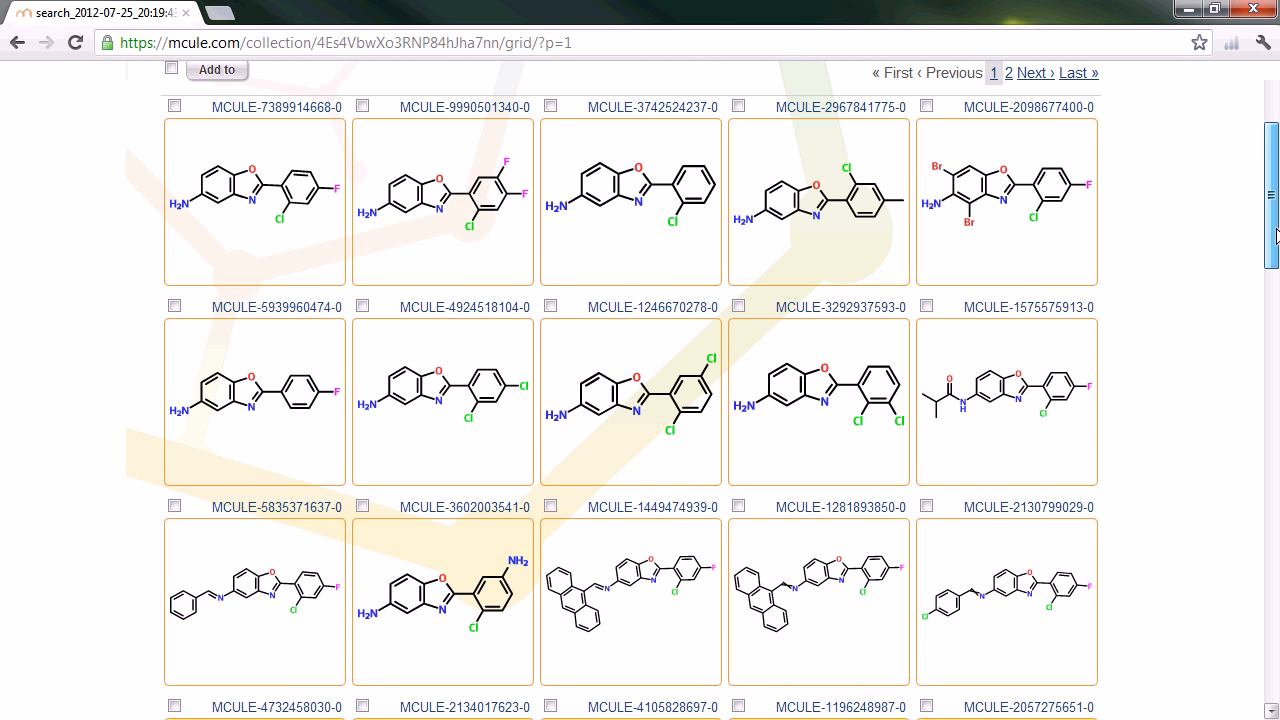
pyautogui.moveTo(1277, 236); pyautogui.dragTo(1277, 190)
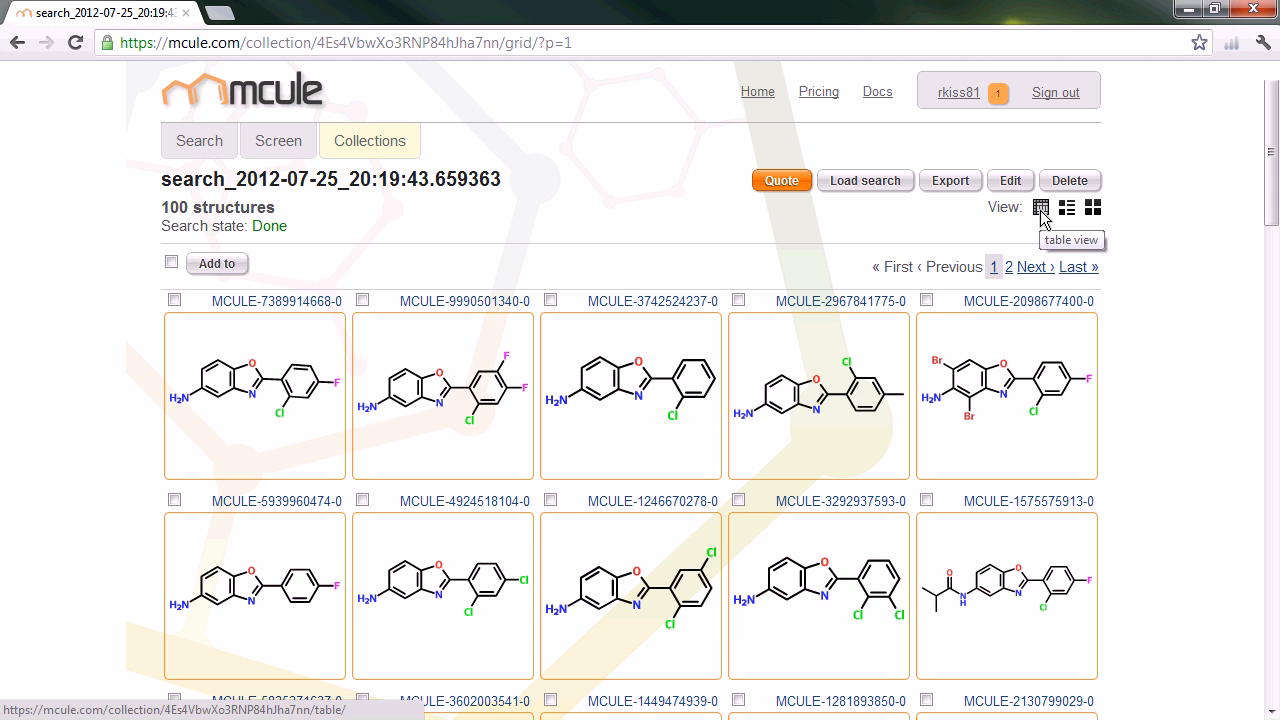
# Switch the hits to table view and add Mass, Atoms, logP, PSA and Rings columns to the table
pyautogui.click(1041, 213)
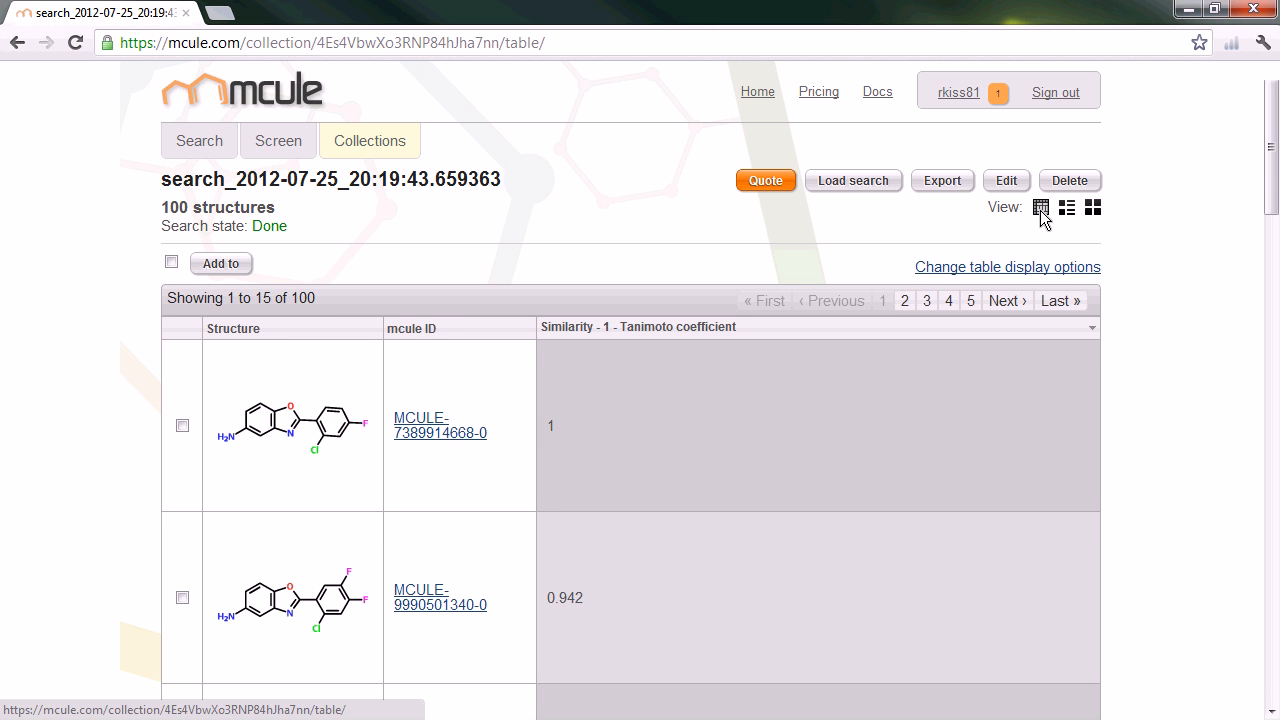
pyautogui.moveTo(1273, 189); pyautogui.dragTo(1273, 210)
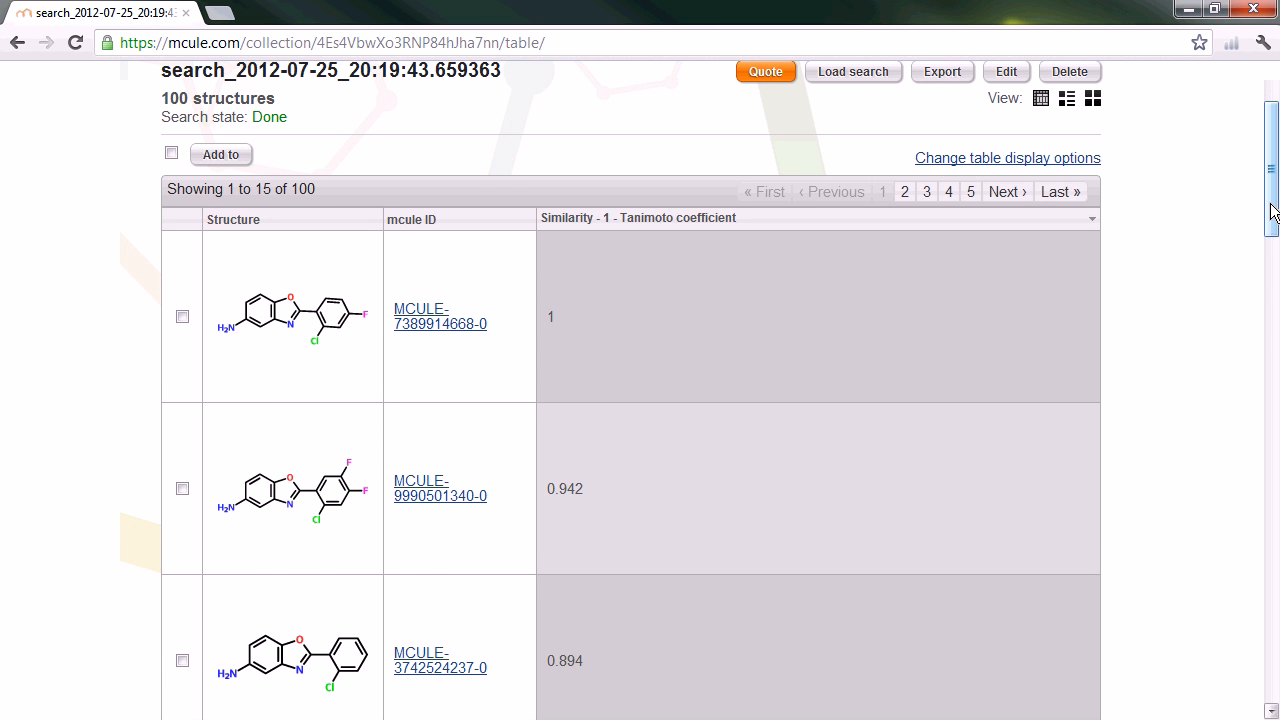
pyautogui.click(1017, 160)
pyautogui.moveTo(1081, 184); pyautogui.dragTo(1081, 270)
pyautogui.click(205, 150)
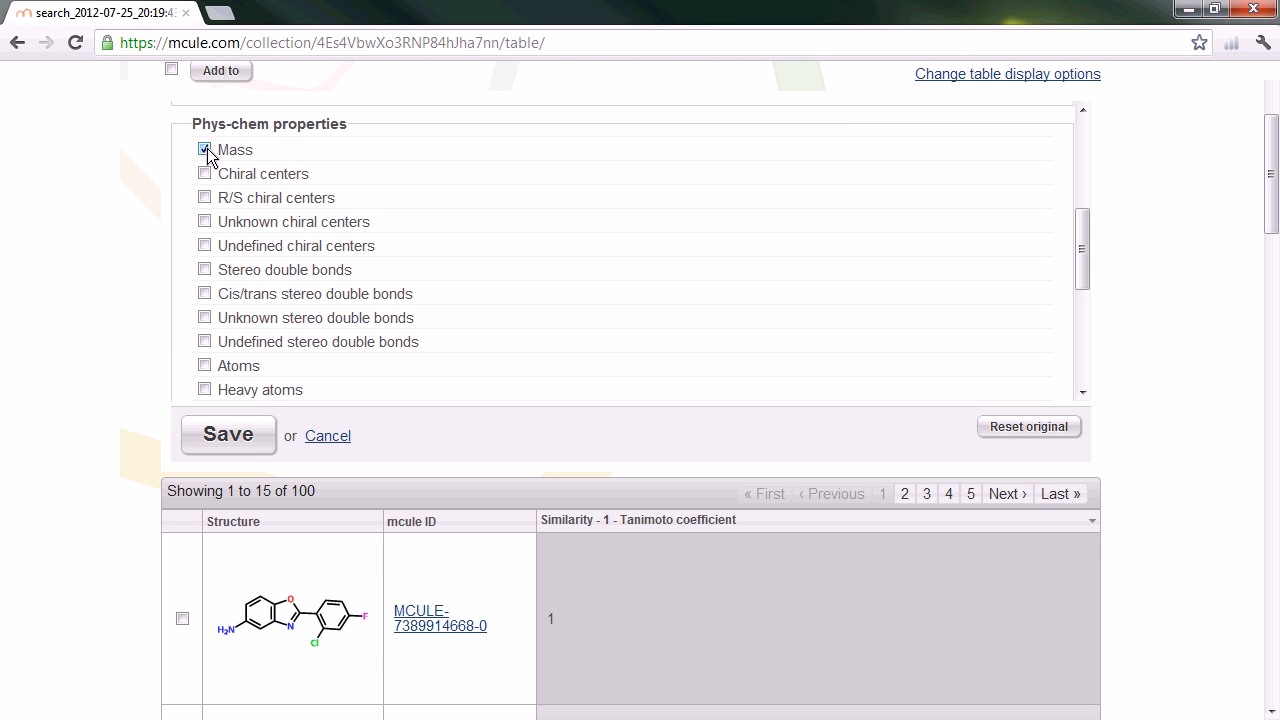
pyautogui.click(205, 365)
pyautogui.scroll(-3, 240, 380)
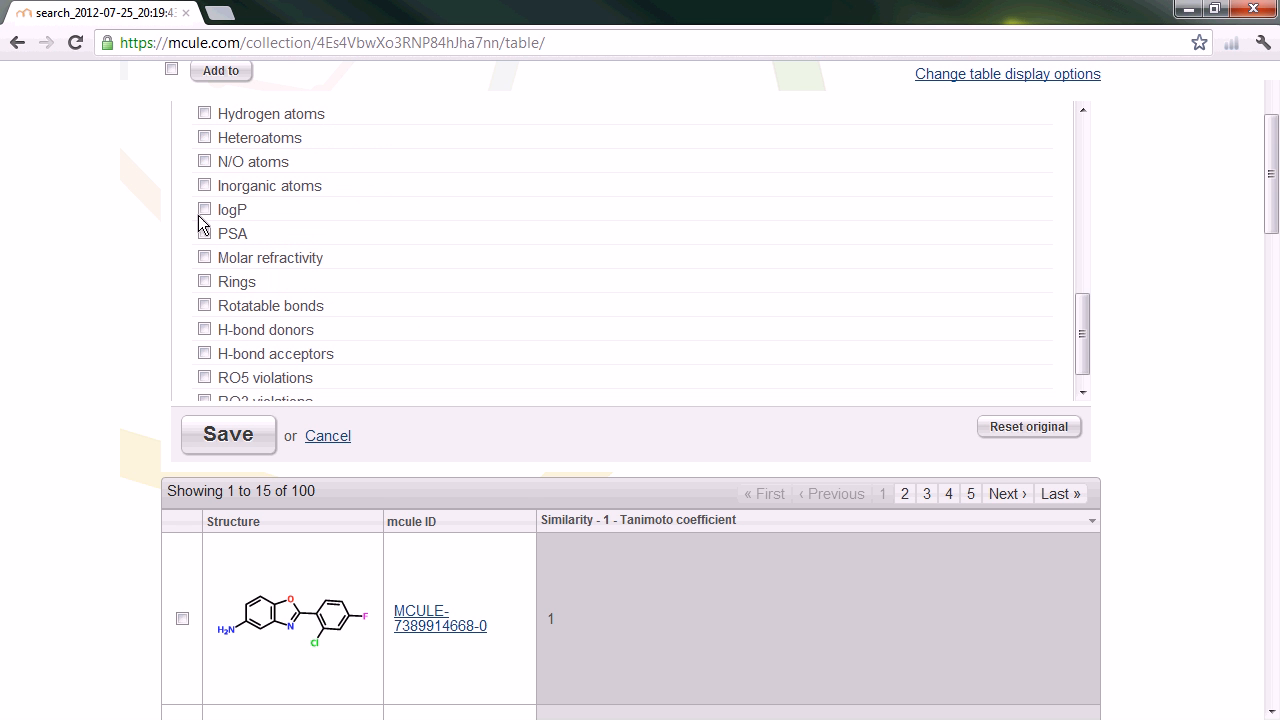
pyautogui.click(205, 210)
pyautogui.click(205, 233)
pyautogui.click(205, 281)
pyautogui.click(242, 436)
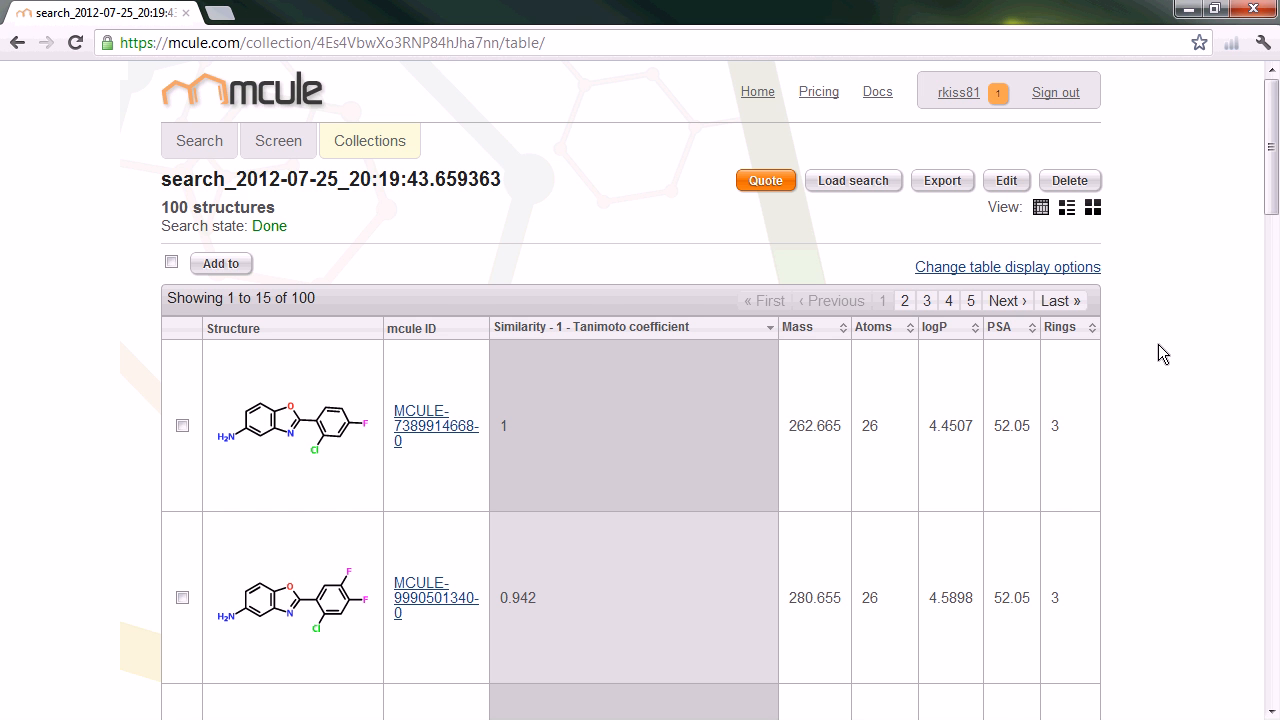
# Look through the table and sort it by Mass, by Atoms, and by Tanimoto coefficient in ascending and descending order
pyautogui.moveTo(1272, 200); pyautogui.dragTo(1276, 332)
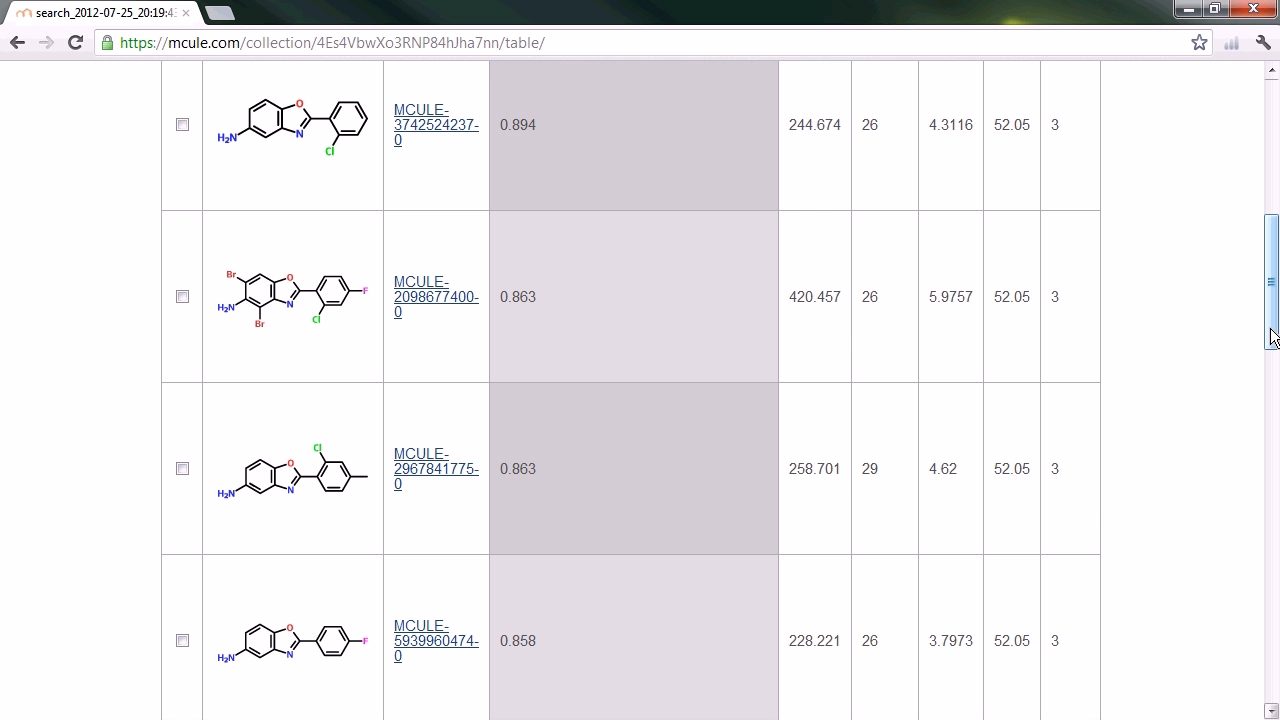
pyautogui.moveTo(1272, 332); pyautogui.dragTo(1272, 187)
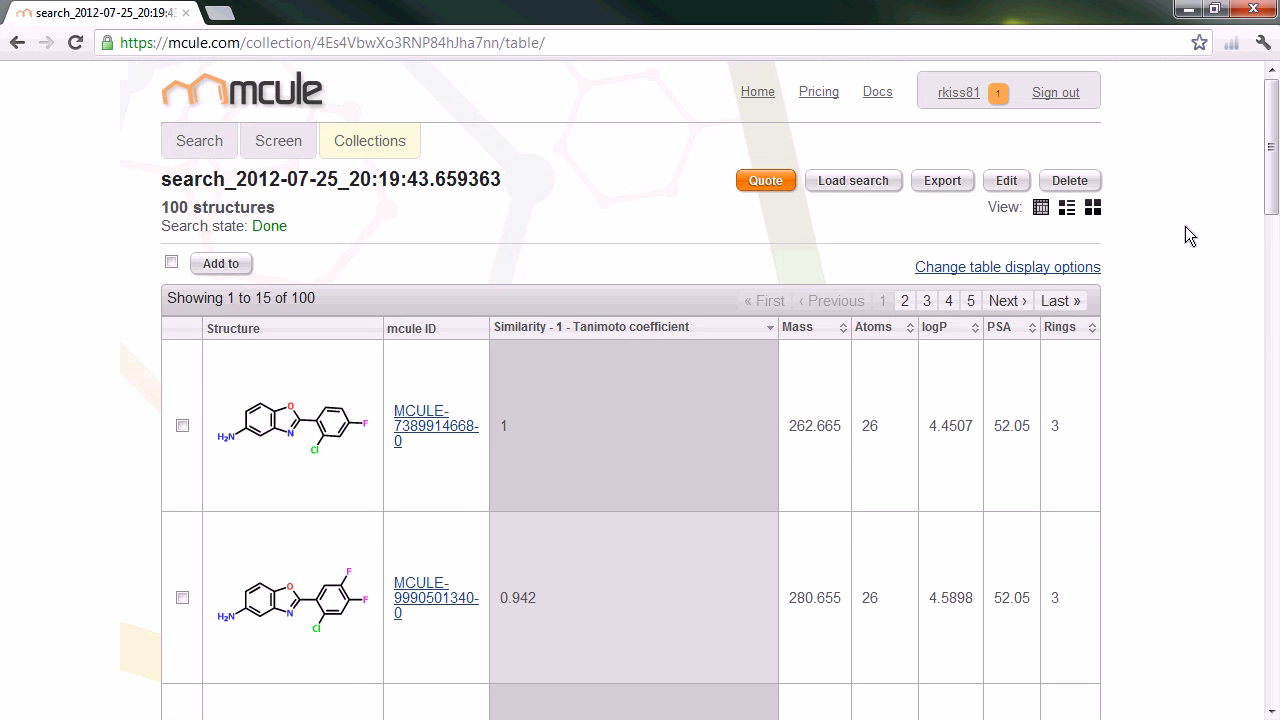
pyautogui.click(804, 330)
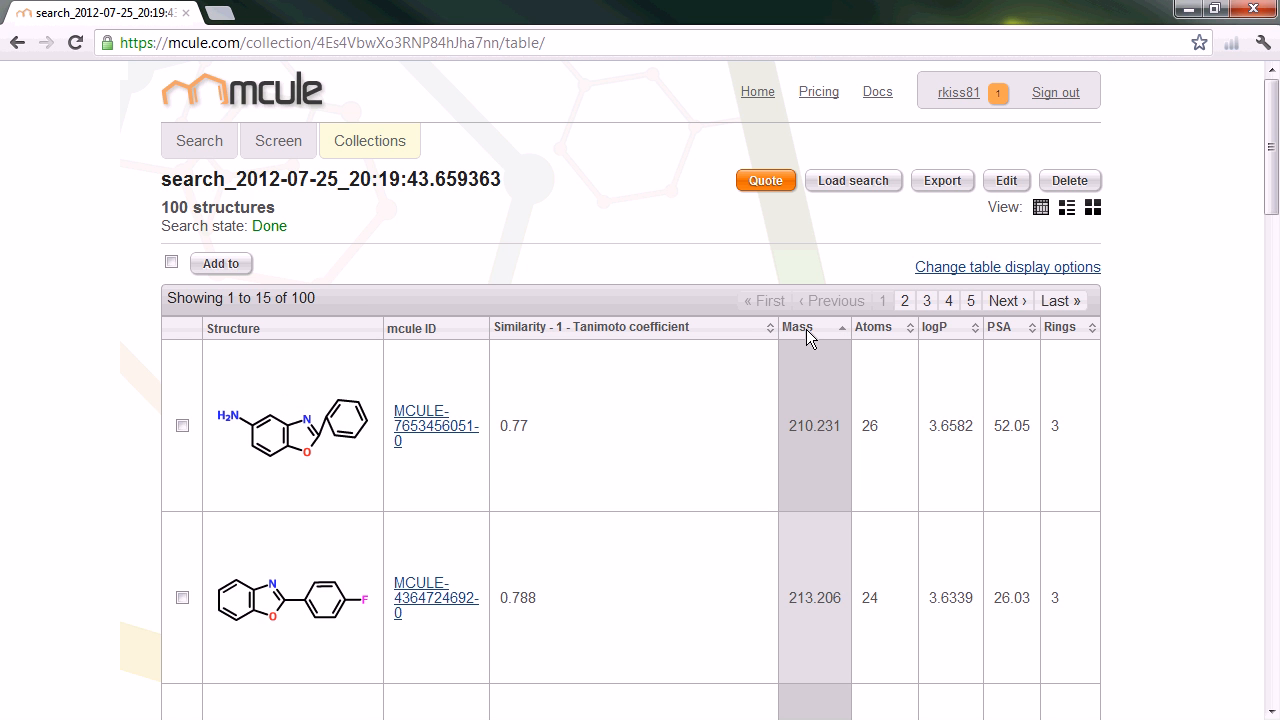
pyautogui.click(864, 330)
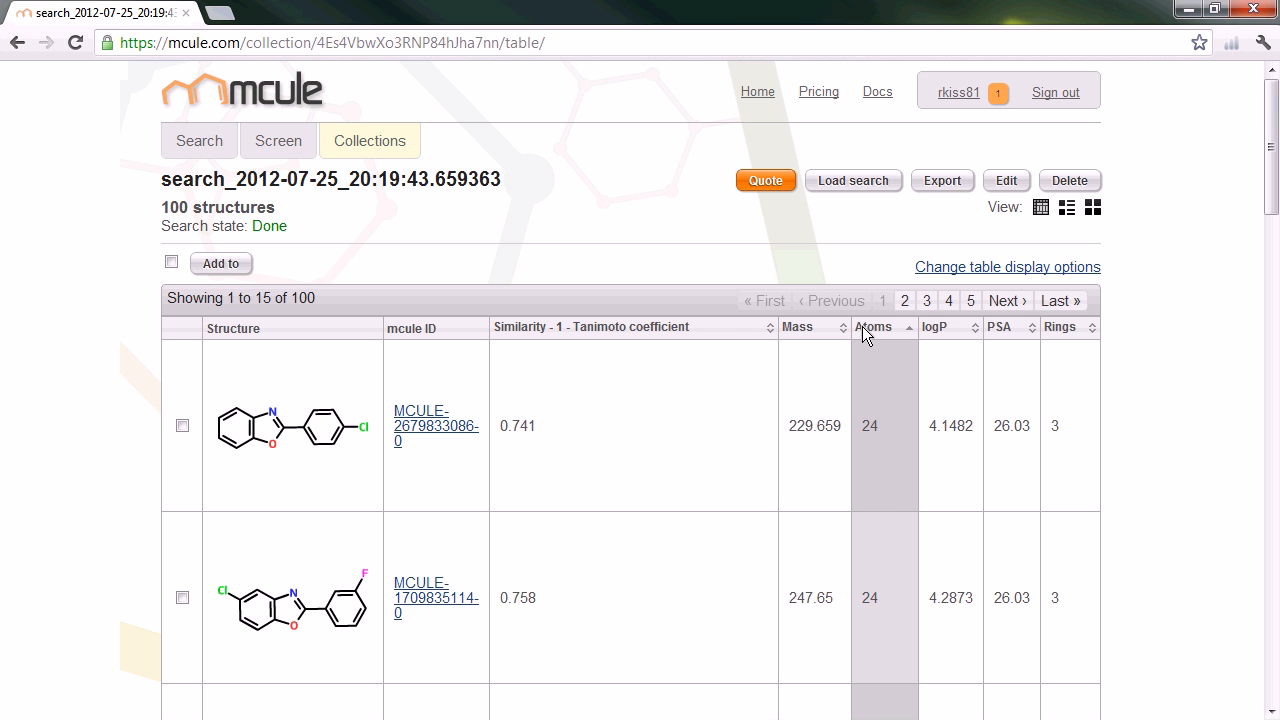
pyautogui.click(674, 327)
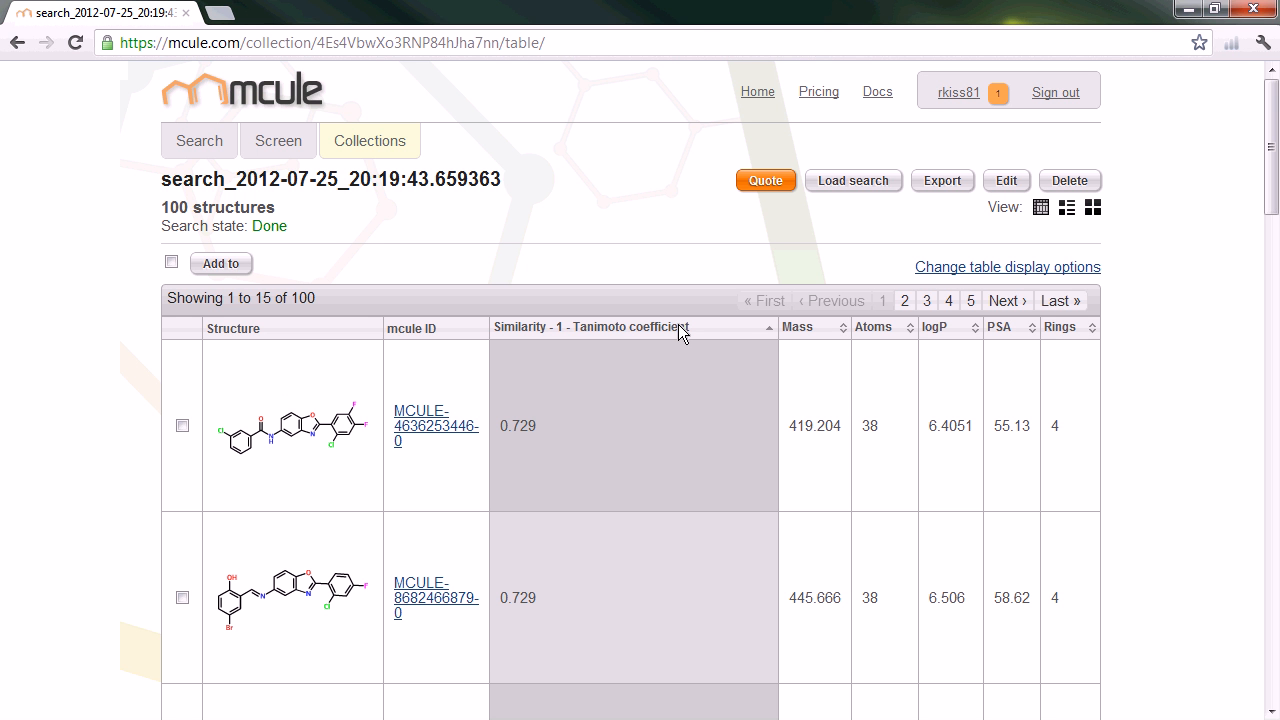
pyautogui.click(590, 325)
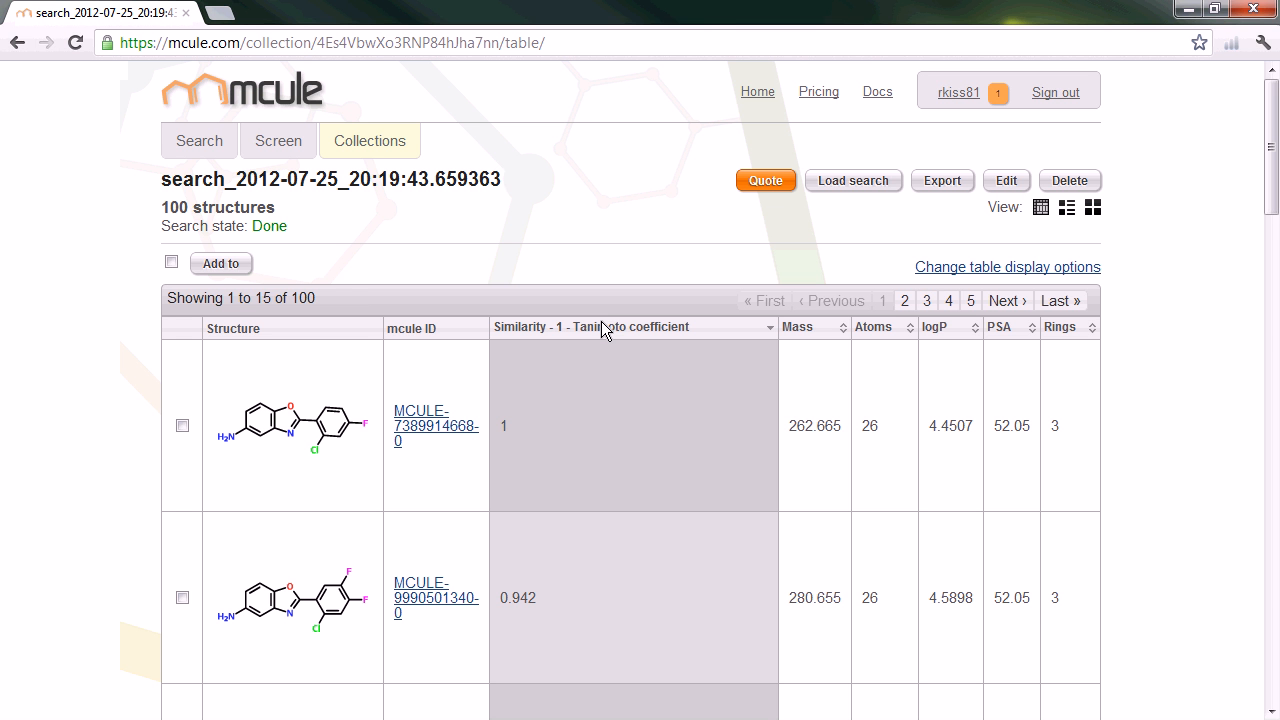
pyautogui.click(601, 321)
pyautogui.click(601, 321)
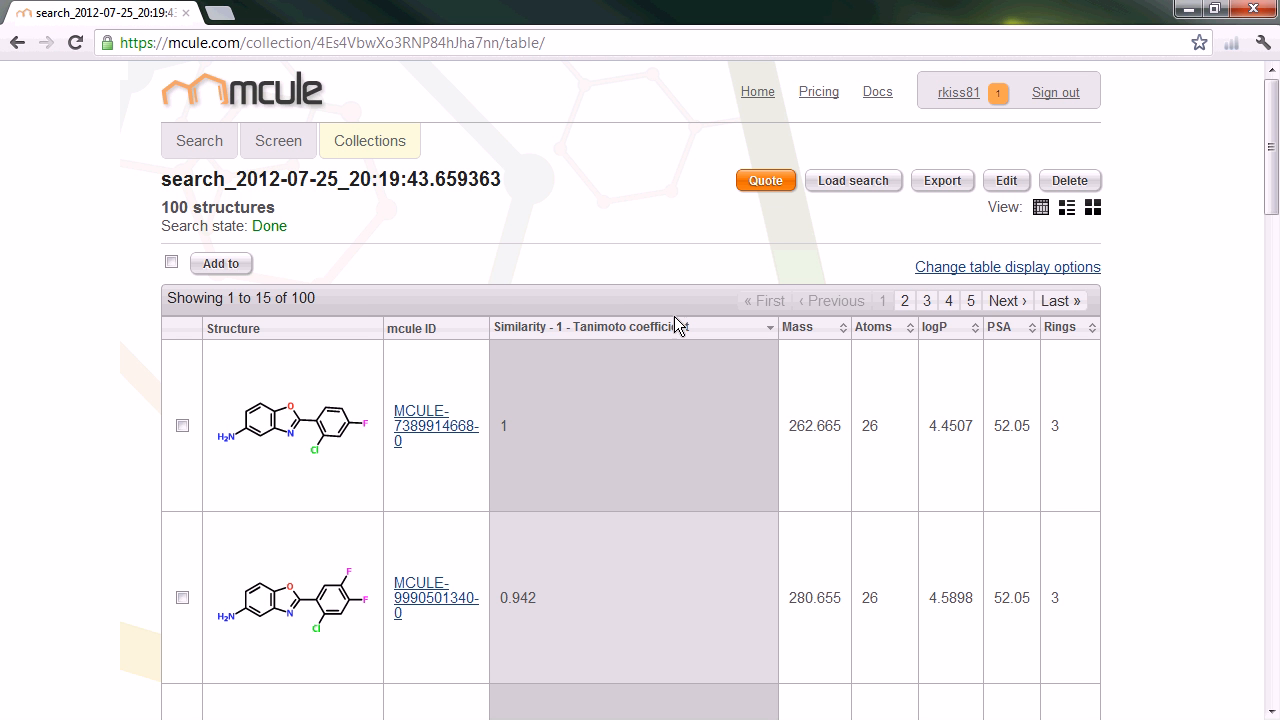
# Start a new screen with a Properties filter that allows a maximum of 0 RO5 violations
pyautogui.click(276, 148)
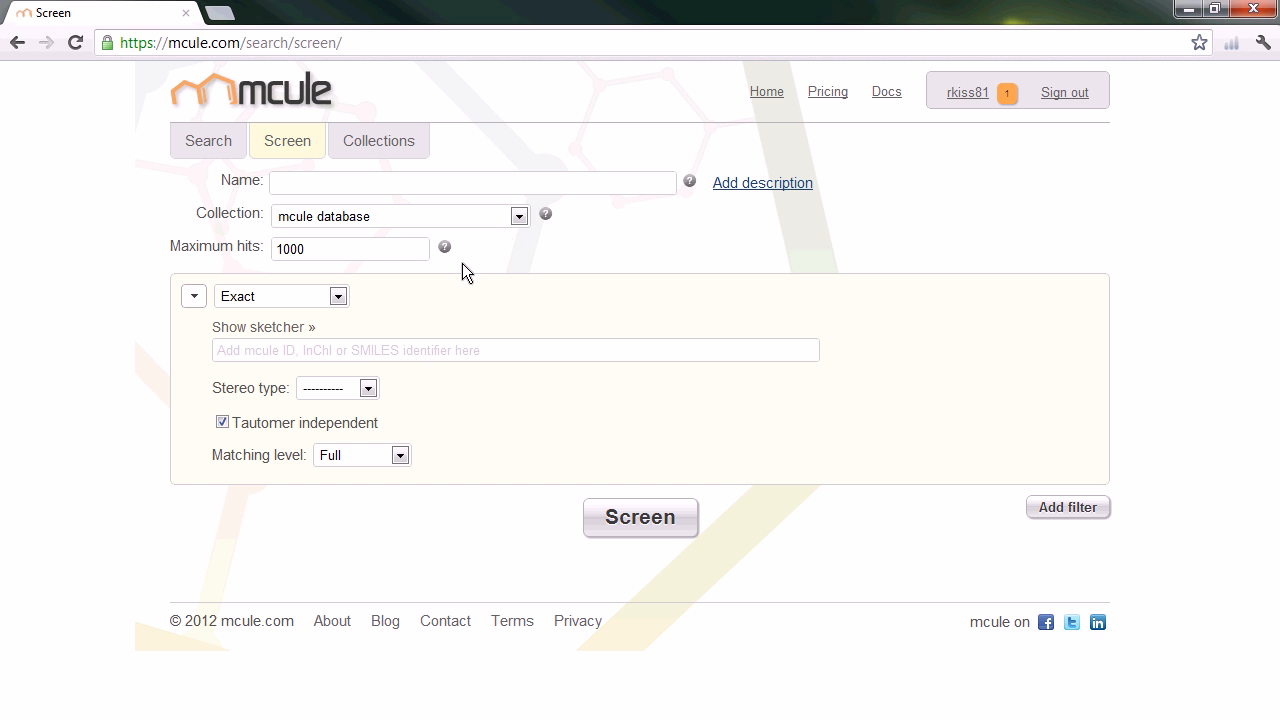
pyautogui.click(338, 296)
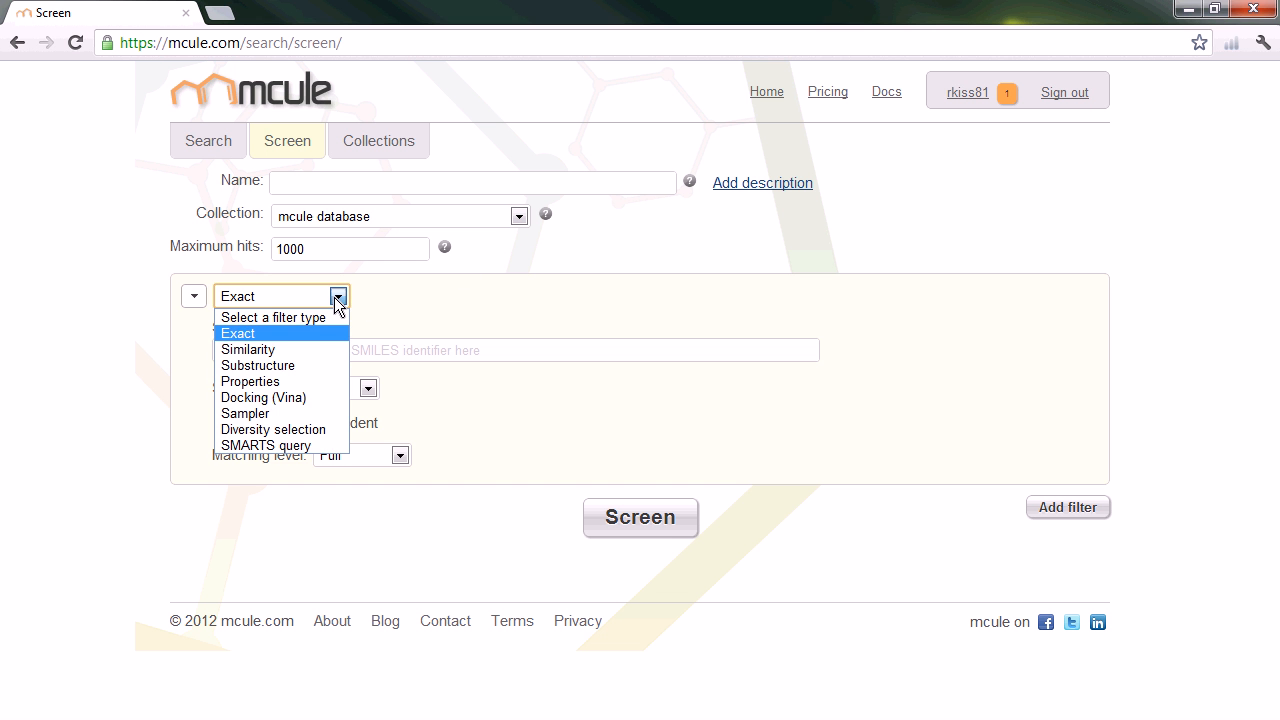
pyautogui.click(300, 380)
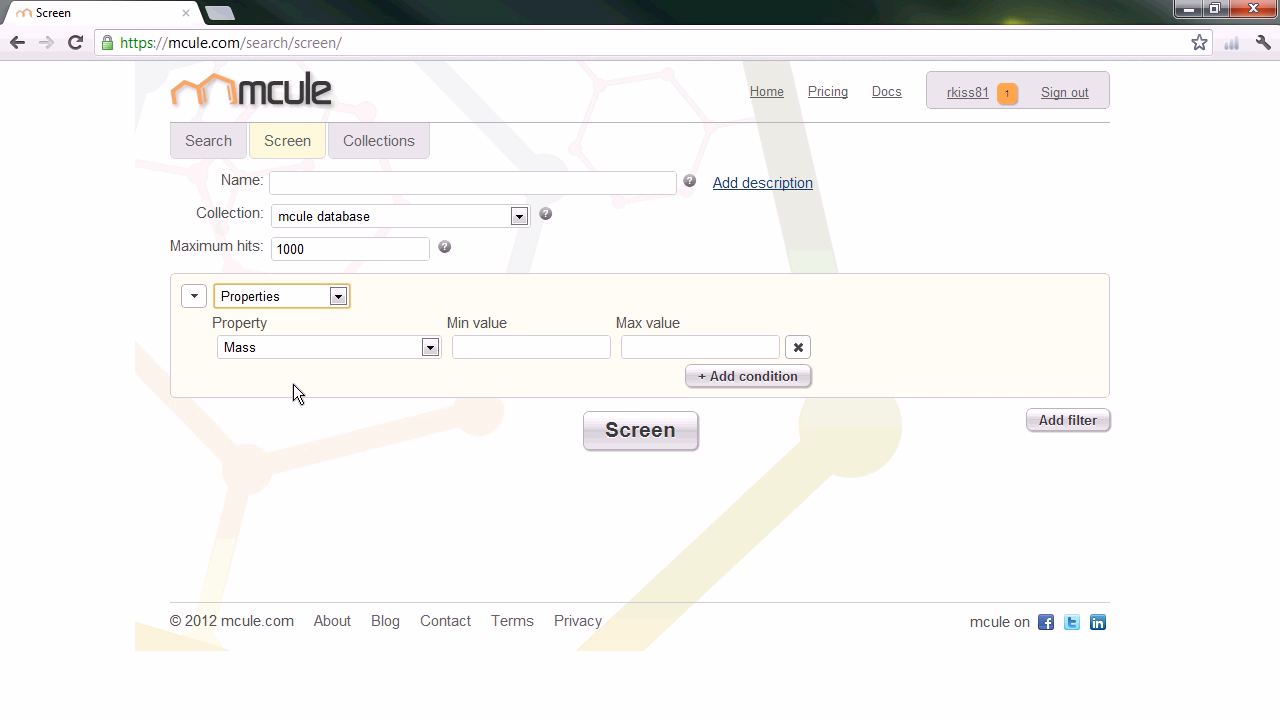
pyautogui.click(430, 348)
pyautogui.click(432, 431)
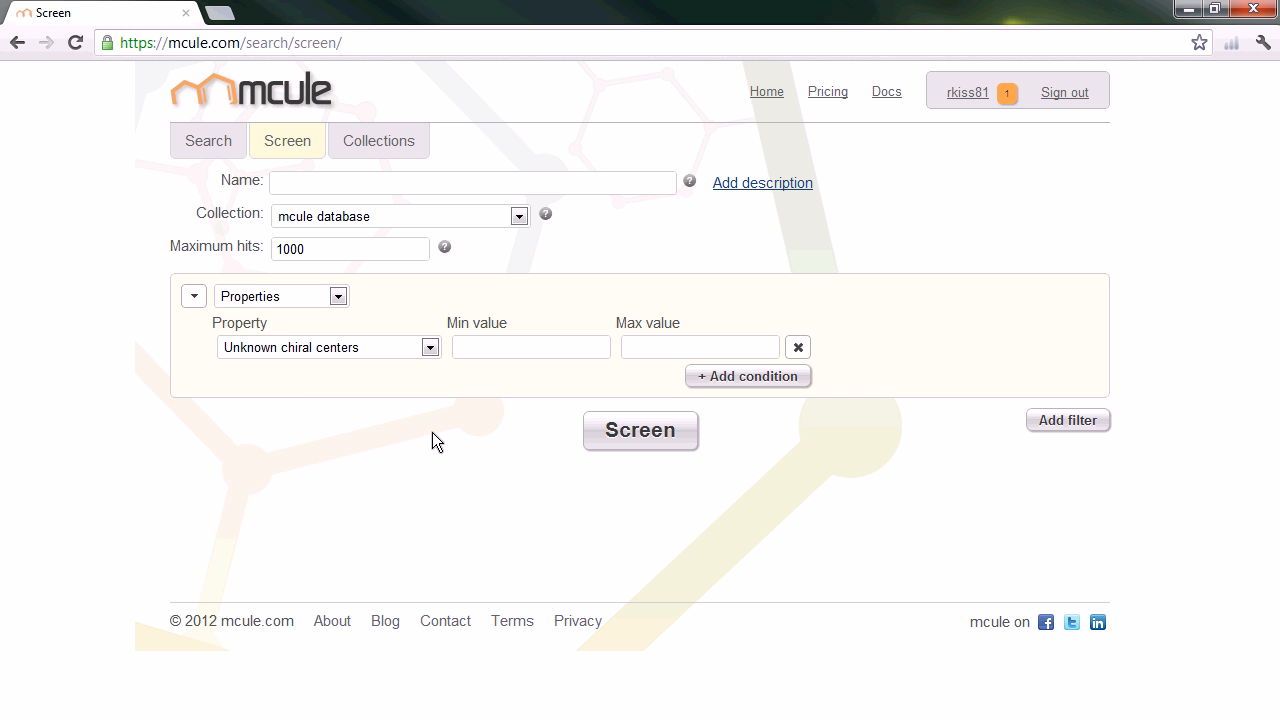
pyautogui.click(430, 347)
pyautogui.scroll(-3, 433, 396)
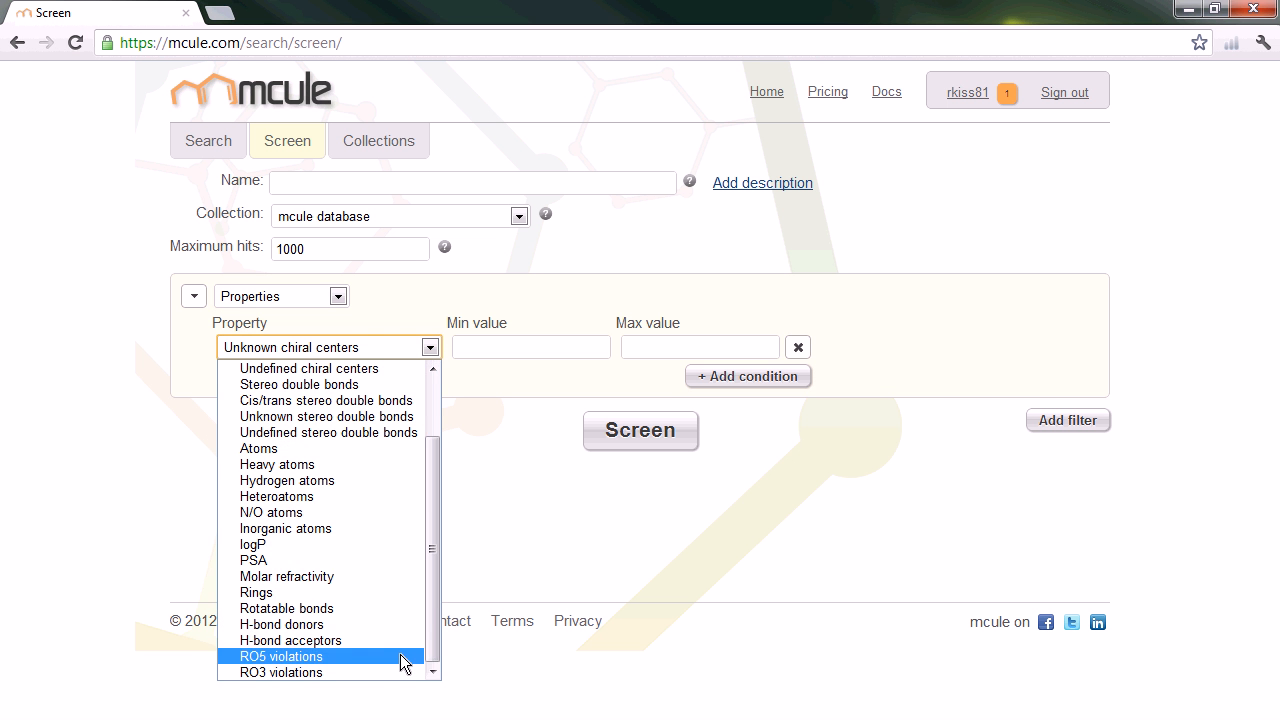
pyautogui.click(408, 656)
pyautogui.click(653, 348)
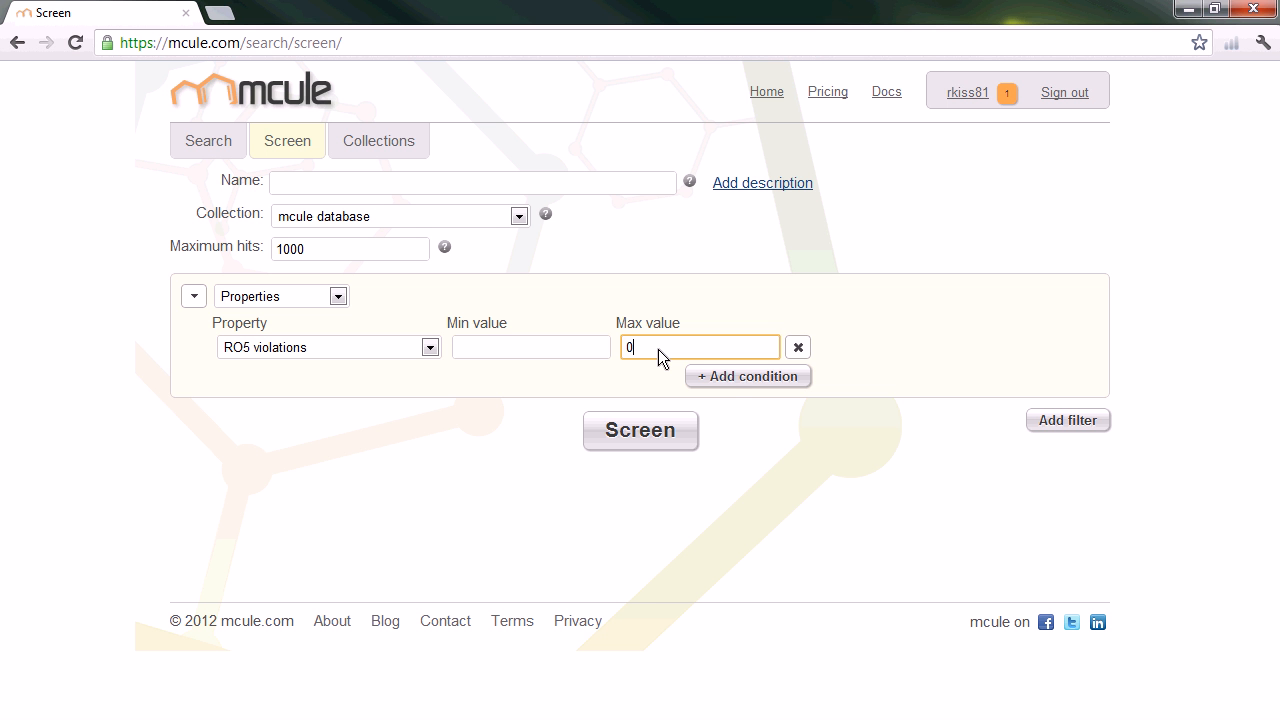
# Add a Mass condition with a minimum value of 150 to the Properties filter
pyautogui.click(724, 378)
pyautogui.click(430, 381)
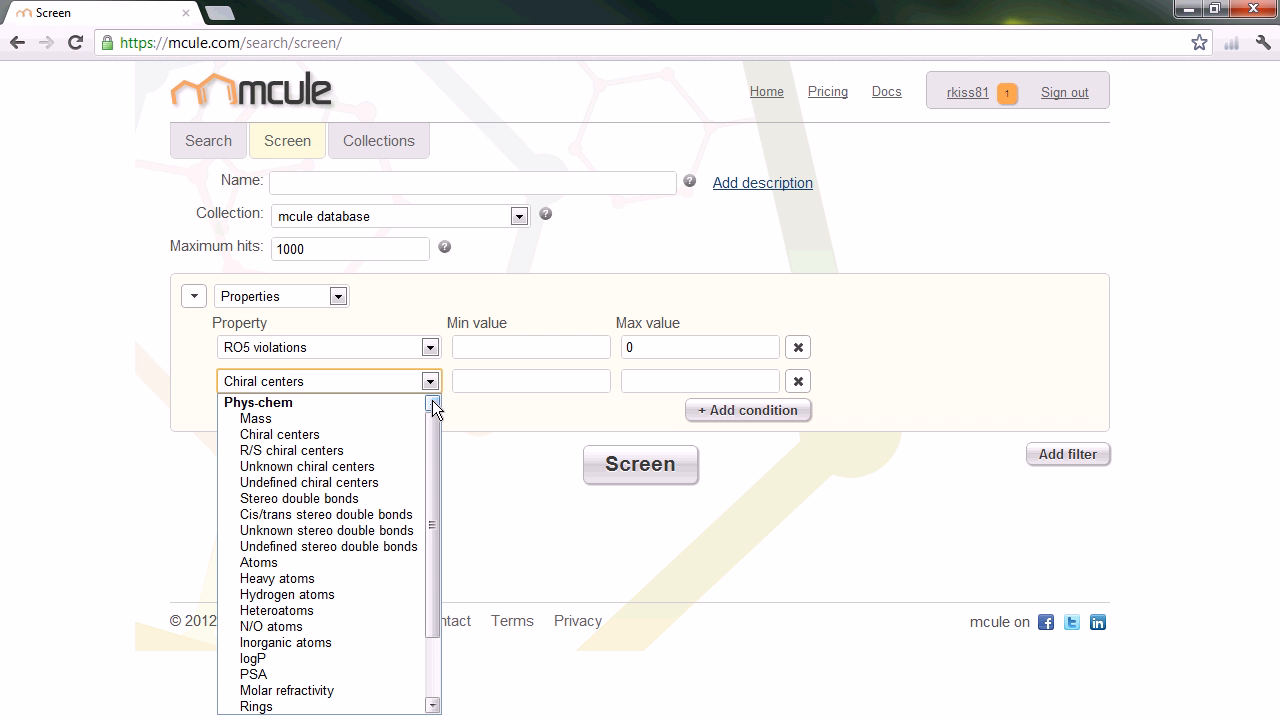
pyautogui.click(347, 417)
pyautogui.click(522, 387)
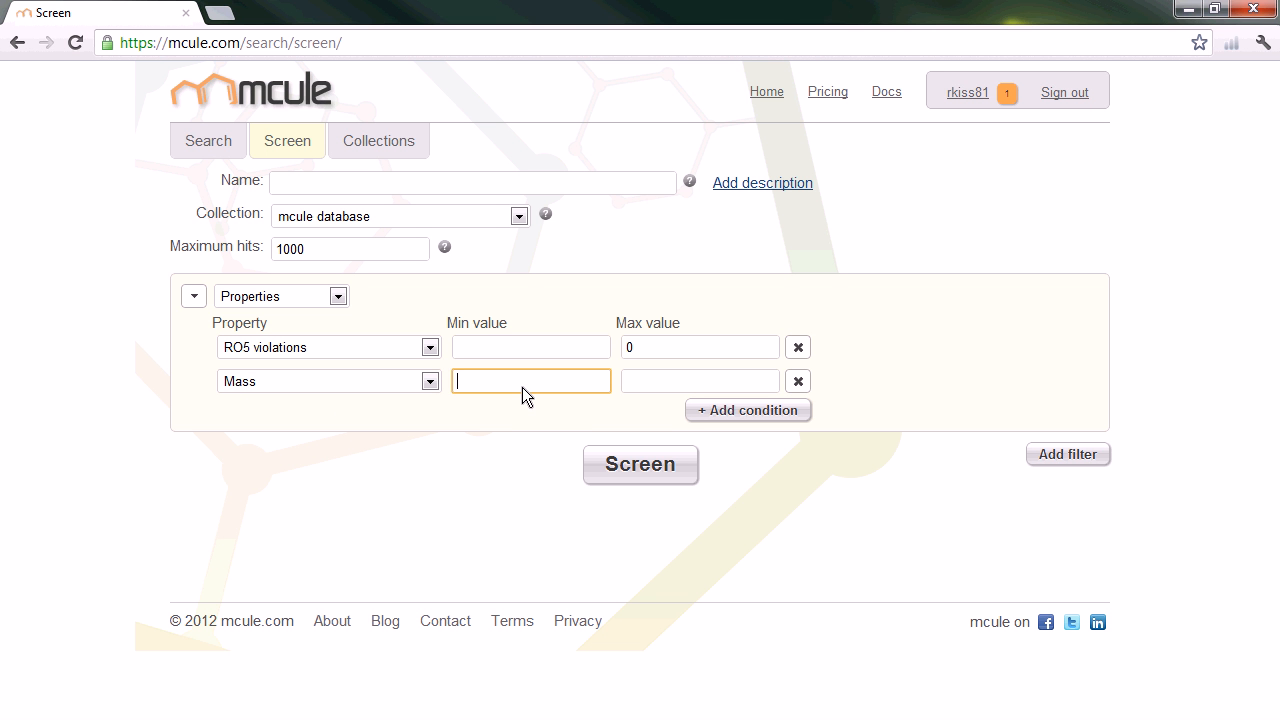
pyautogui.write('150')
# Add a Rings condition with a minimum value of 1 to the Properties filter
pyautogui.click(781, 414)
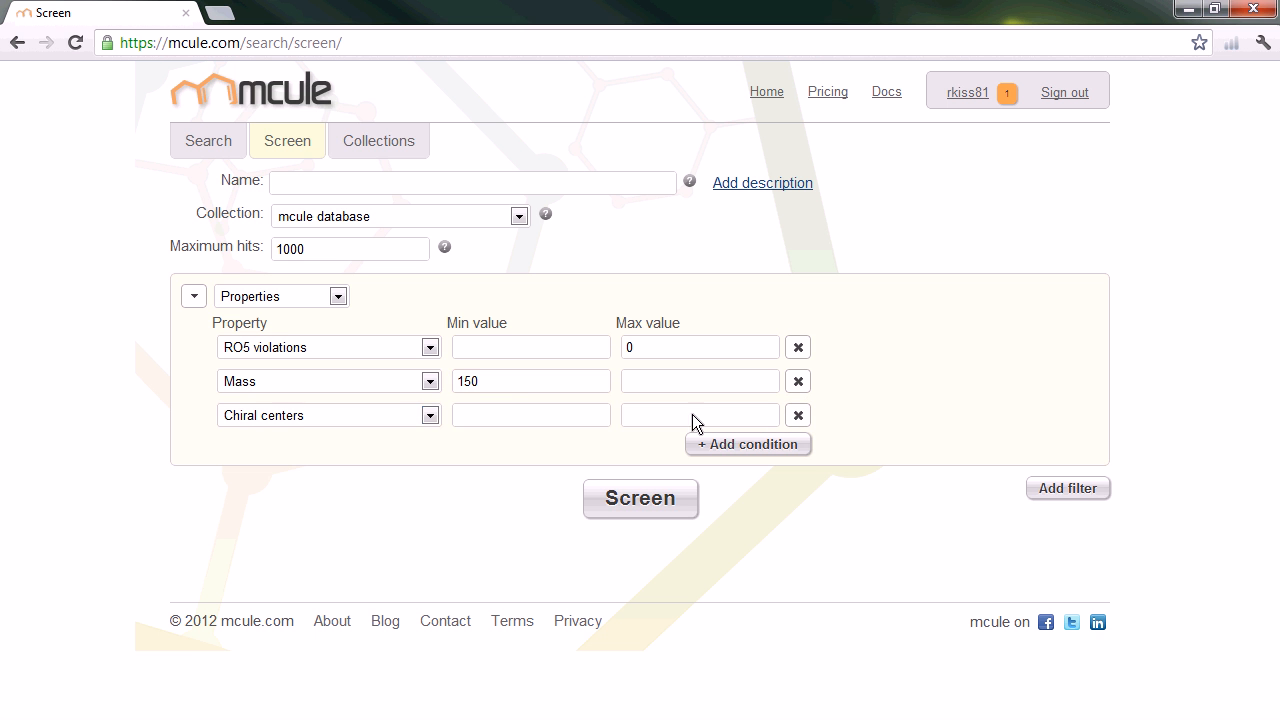
pyautogui.click(430, 415)
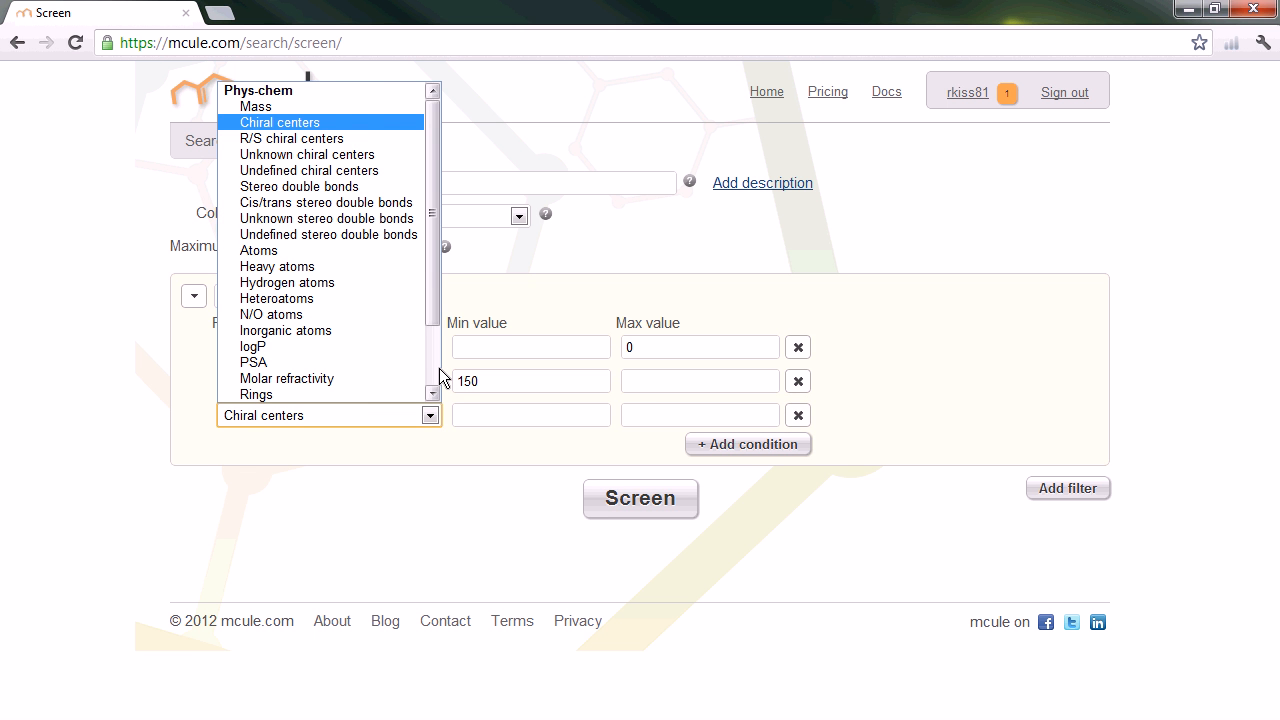
pyautogui.scroll(-2, 440, 378)
pyautogui.moveTo(440, 378)
pyautogui.mouseDown()
pyautogui.moveTo(434, 292)
pyautogui.moveTo(440, 380)
pyautogui.mouseUp()
pyautogui.click(338, 314)
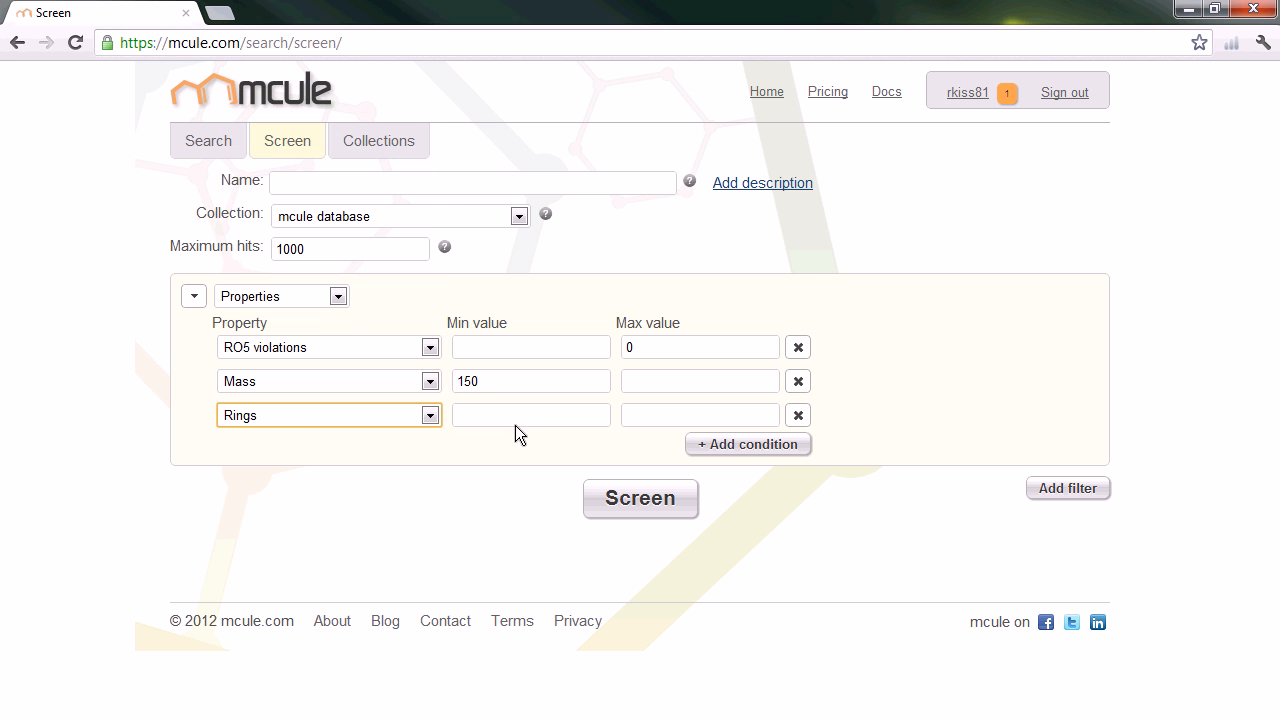
pyautogui.click(521, 421)
pyautogui.write('1')
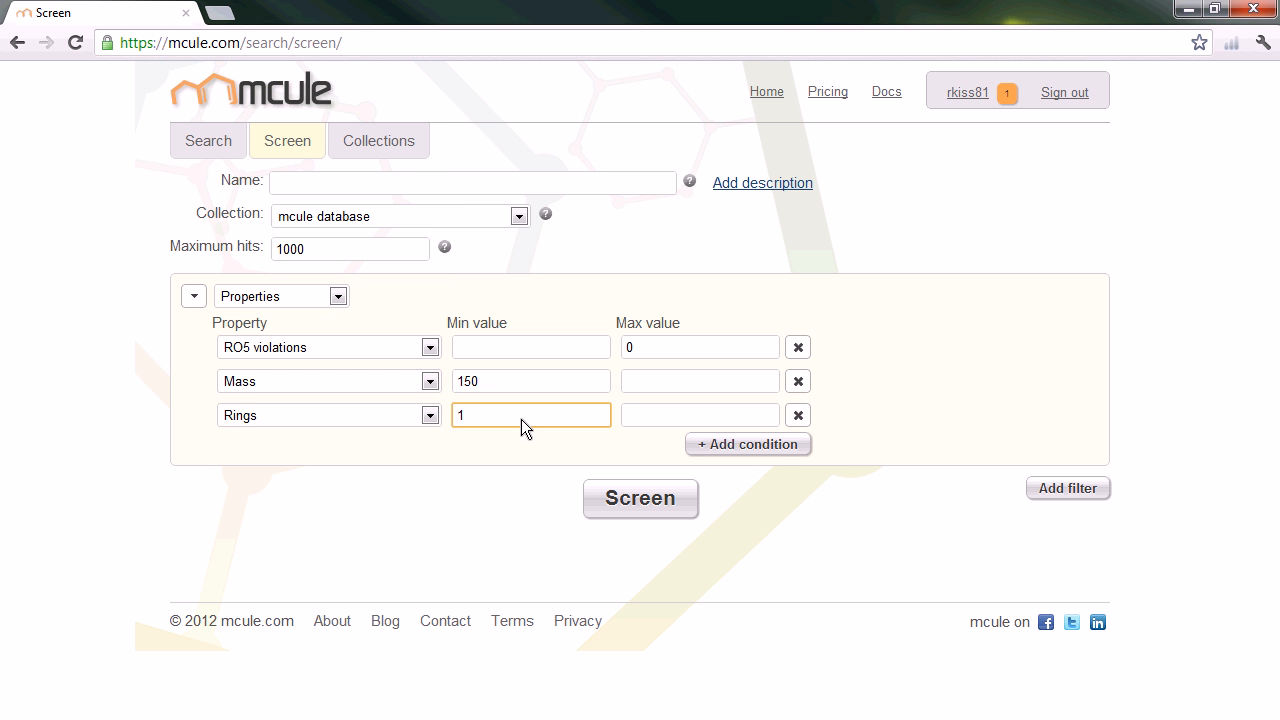
# Add an H-bond donors condition with a minimum value of 1 to the Properties filter
pyautogui.click(764, 444)
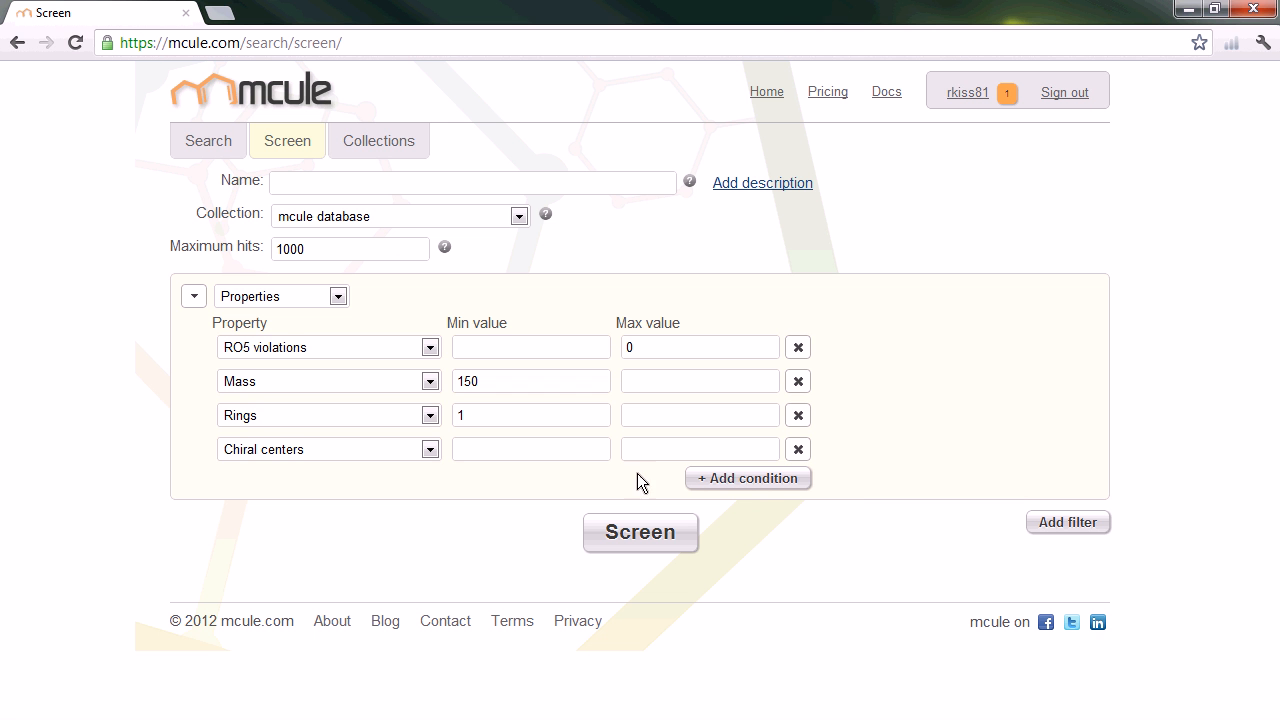
pyautogui.click(434, 454)
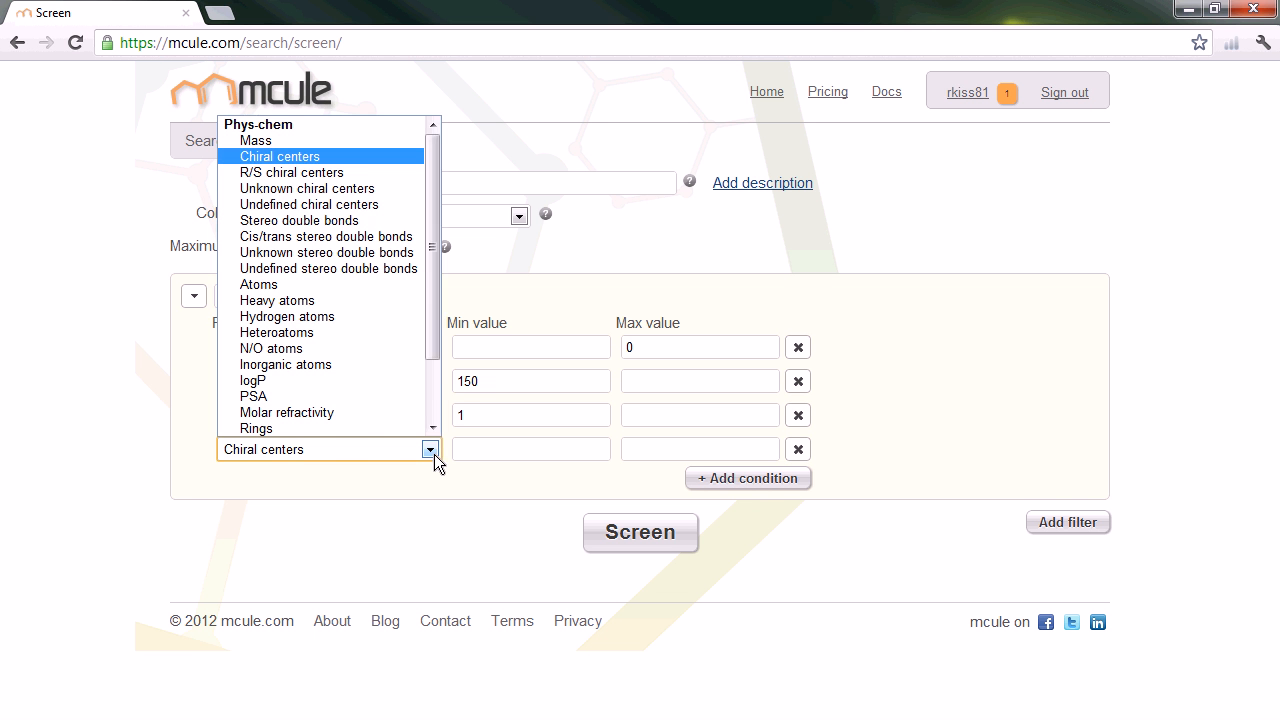
pyautogui.scroll(-2, 434, 420)
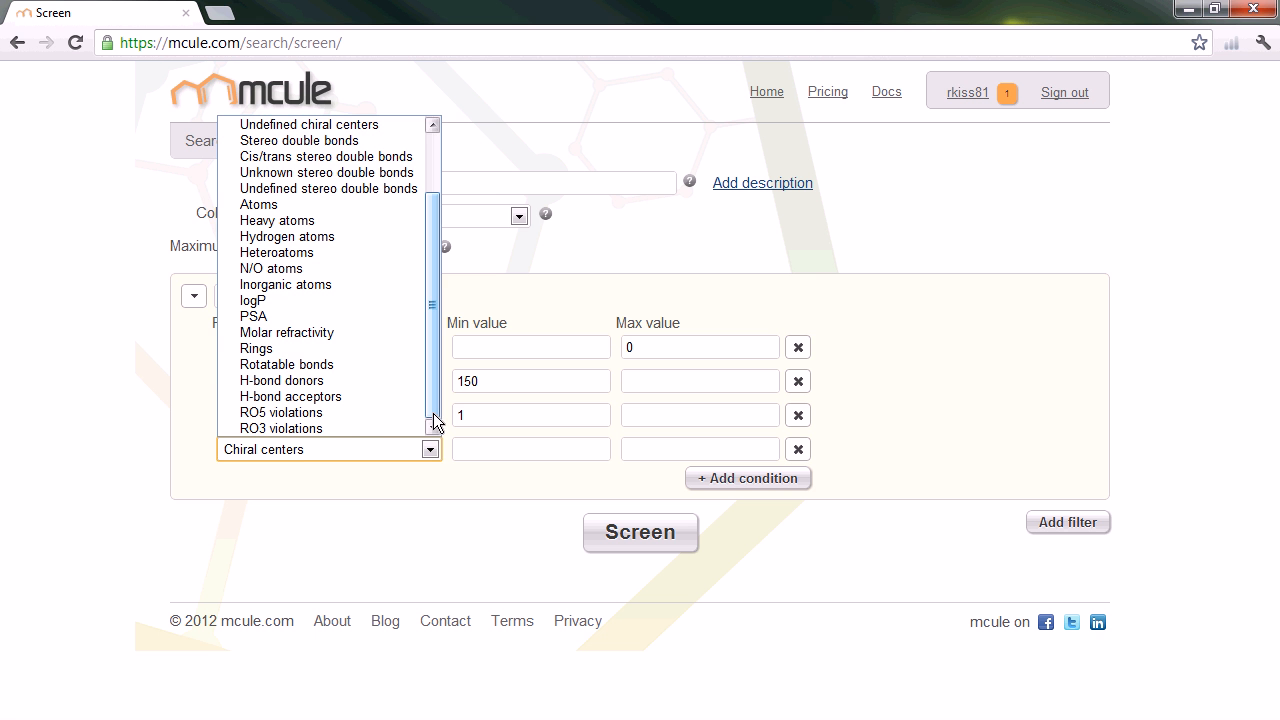
pyautogui.click(375, 382)
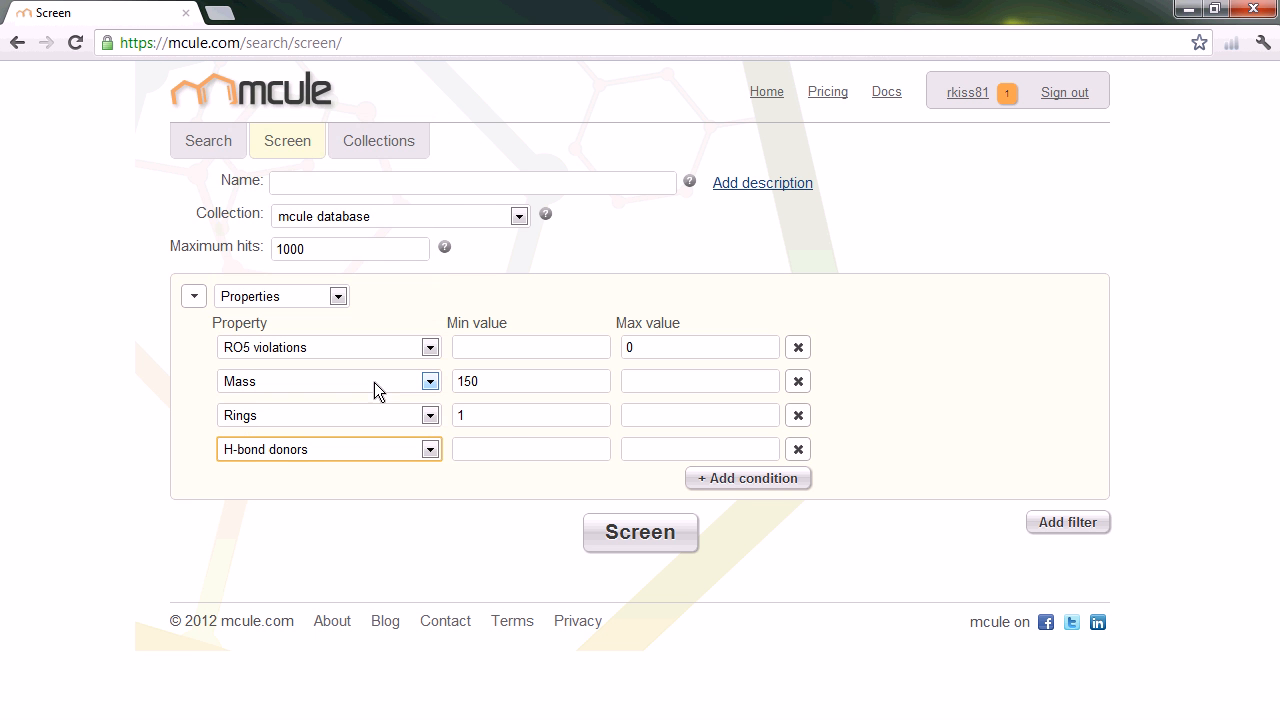
pyautogui.click(511, 449)
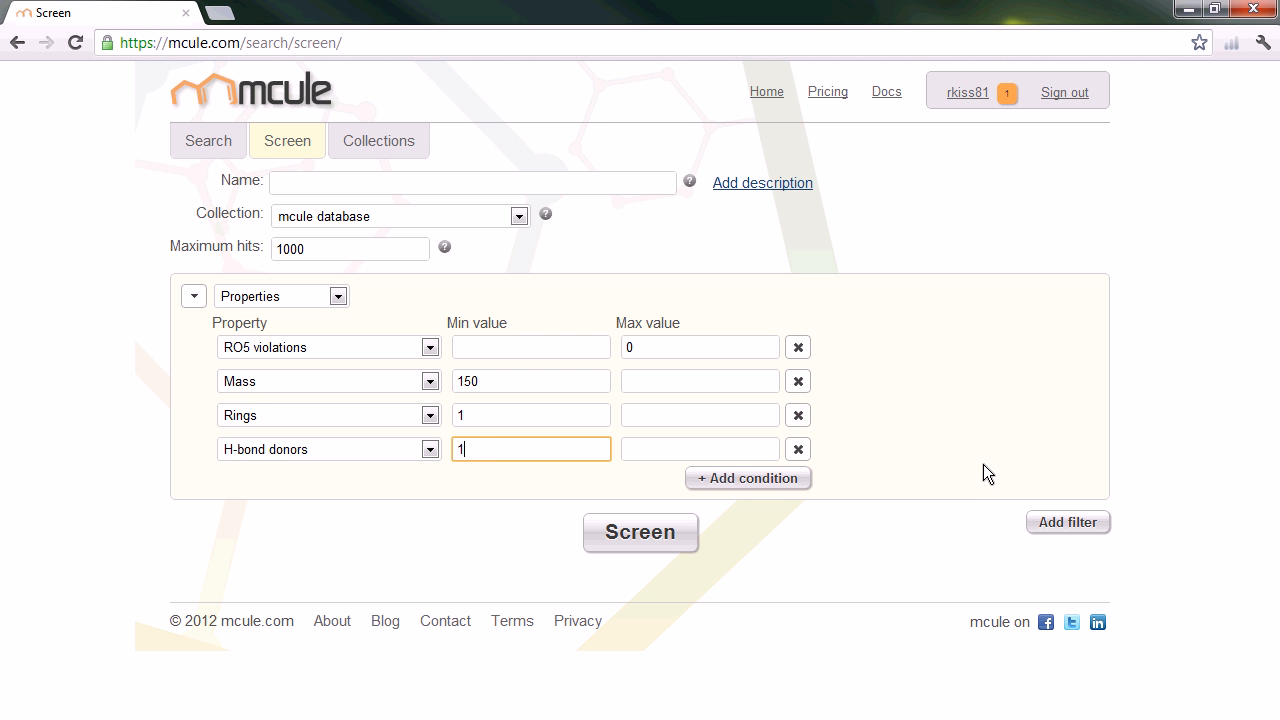
# Add a second filter of type SMARTS query below the Properties filter
pyautogui.click(1068, 522)
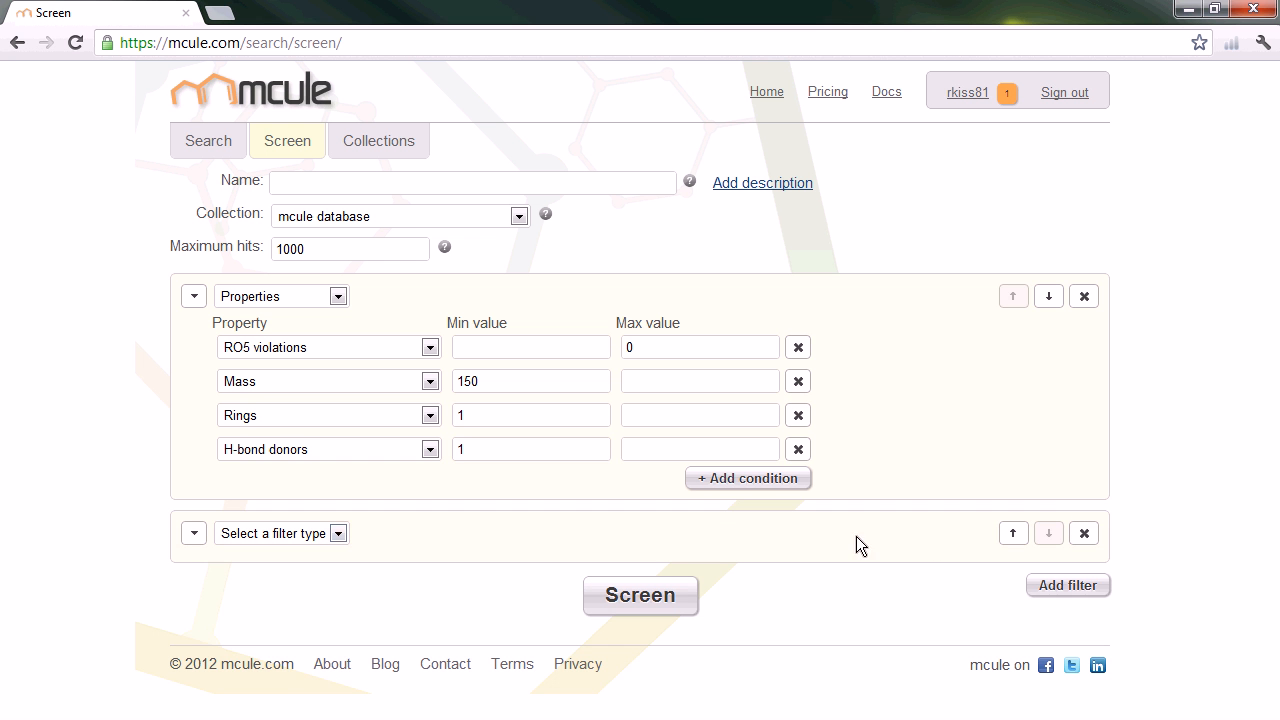
pyautogui.click(337, 535)
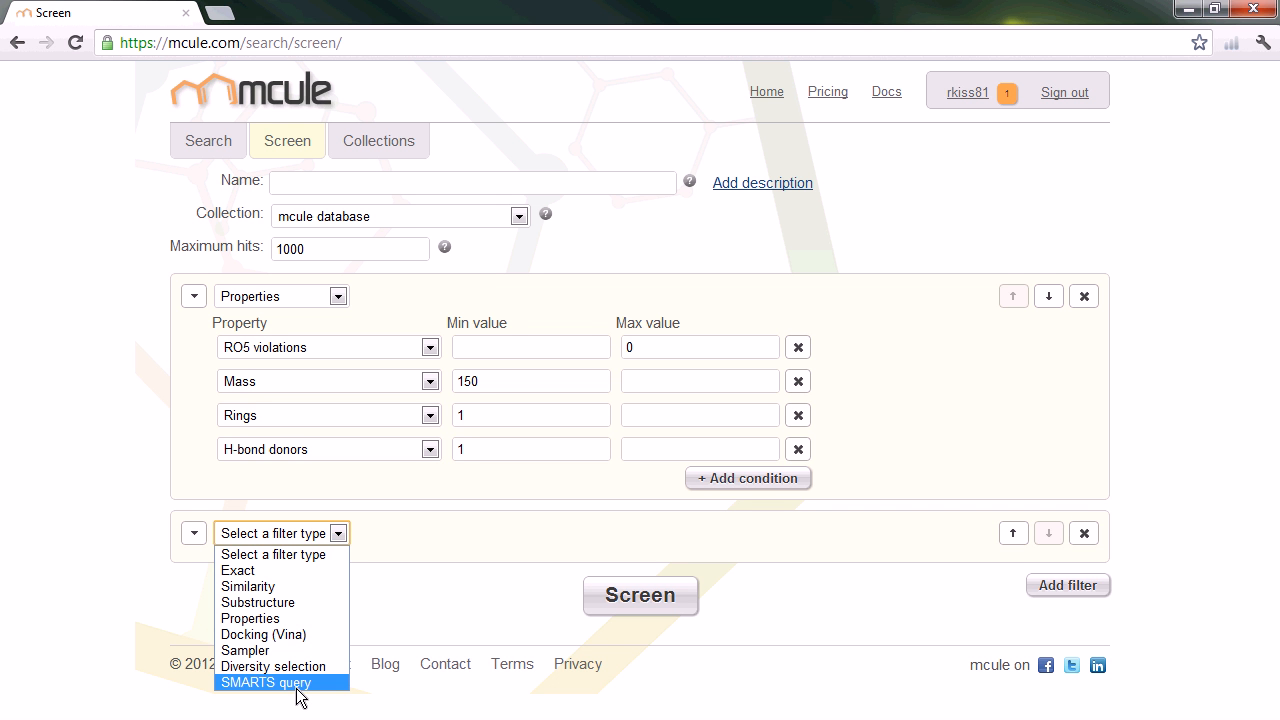
pyautogui.click(337, 684)
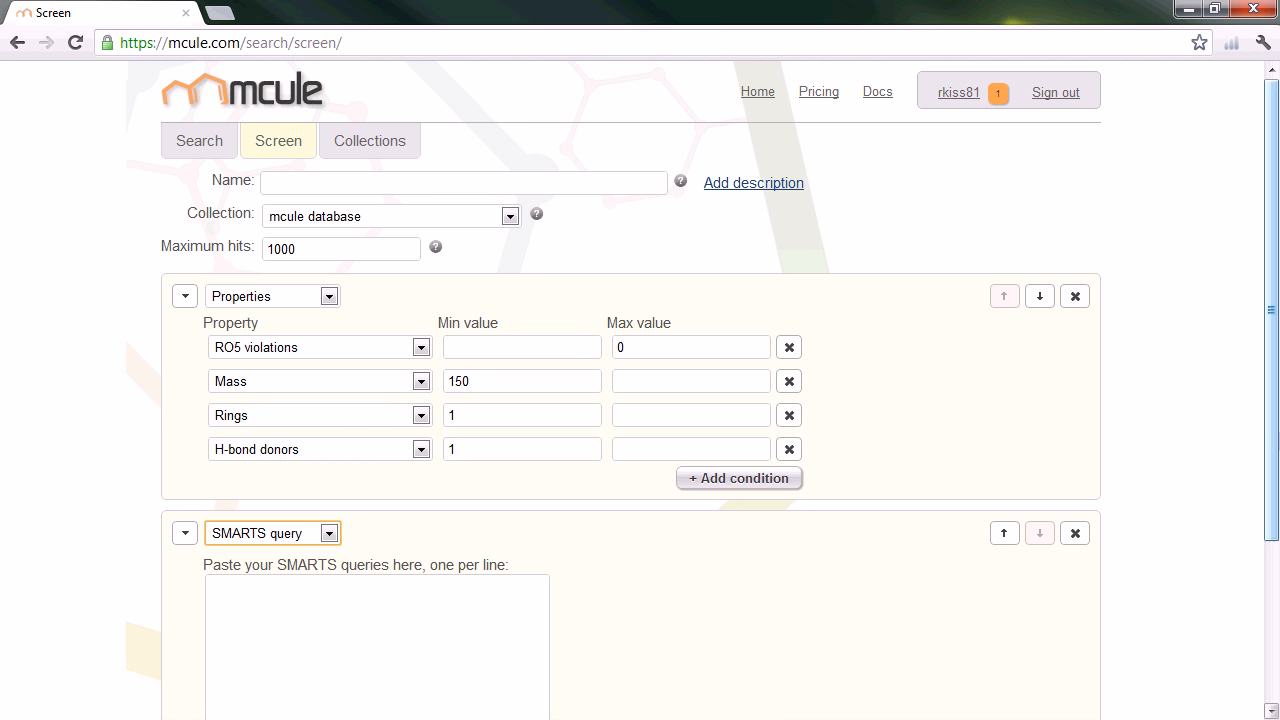
# Enter the SMARTS queries [N;+0,+1;$(N(=O)~[O;H0;-0,-1])] and S-O on separate lines of the SMARTS query filter
pyautogui.scroll(-2, 472, 510)
pyautogui.click(472, 510)
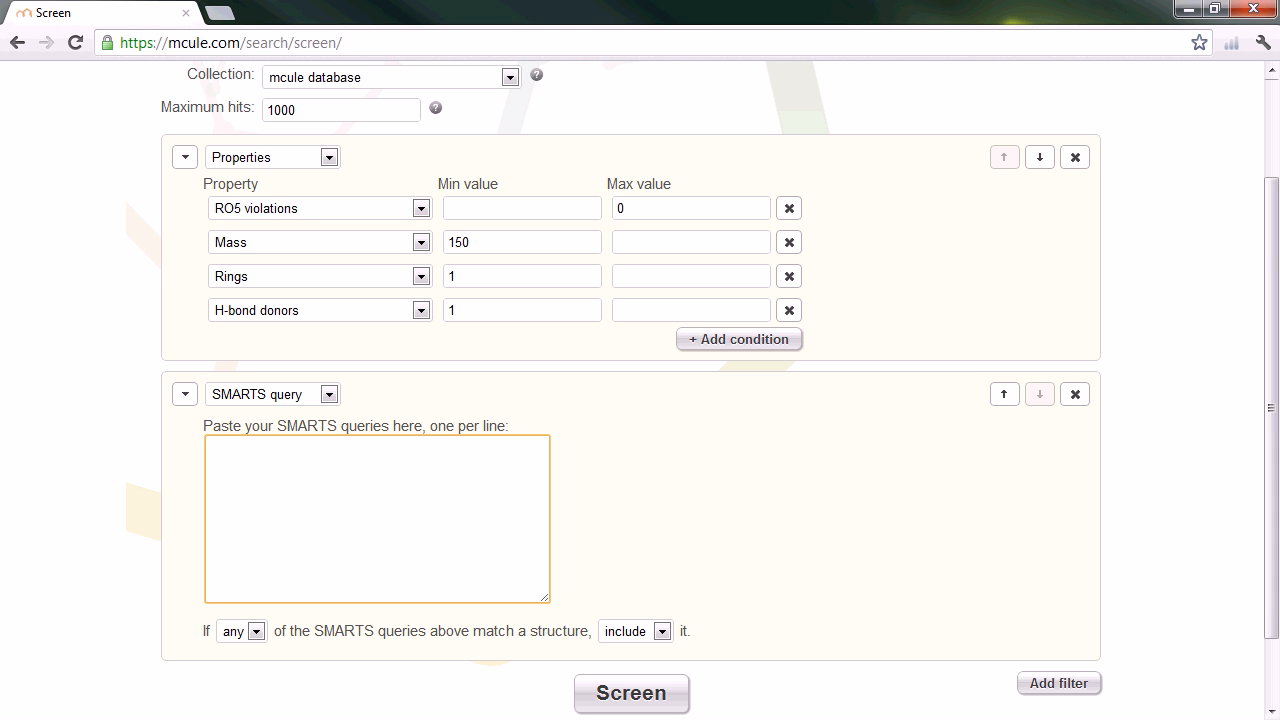
pyautogui.hotkey('alt', 'Tab')
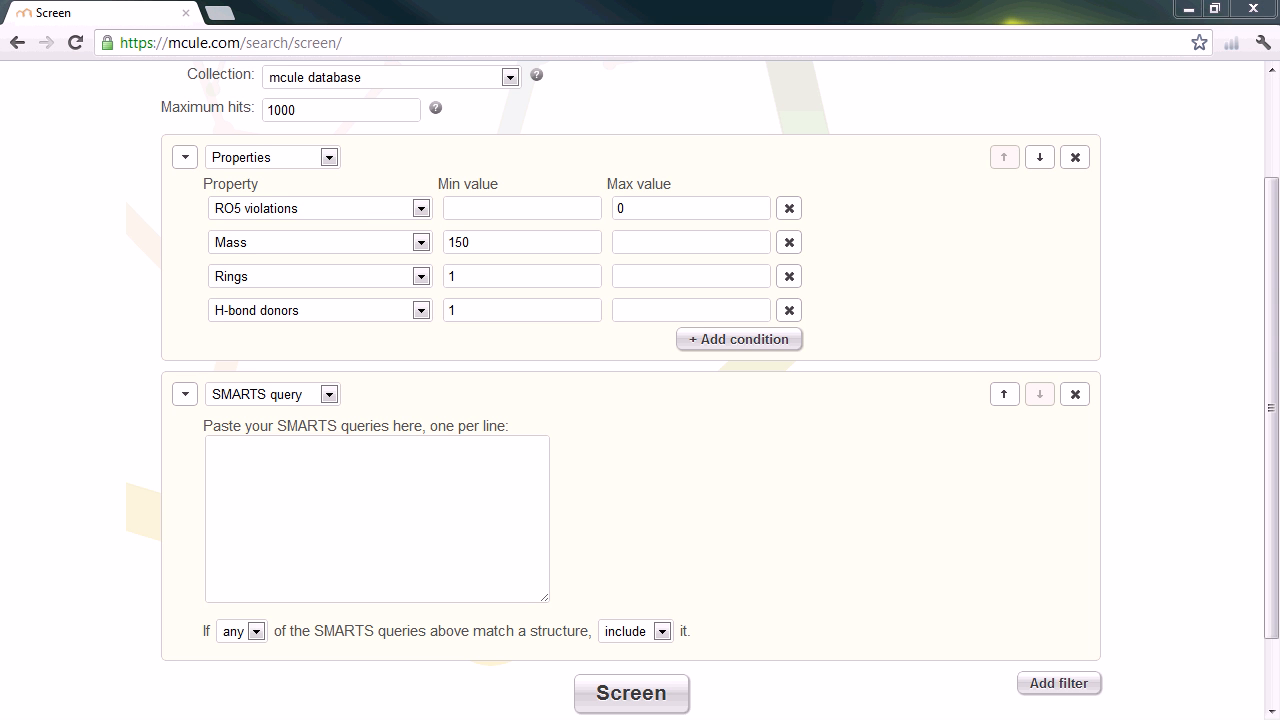
pyautogui.click(324, 469)
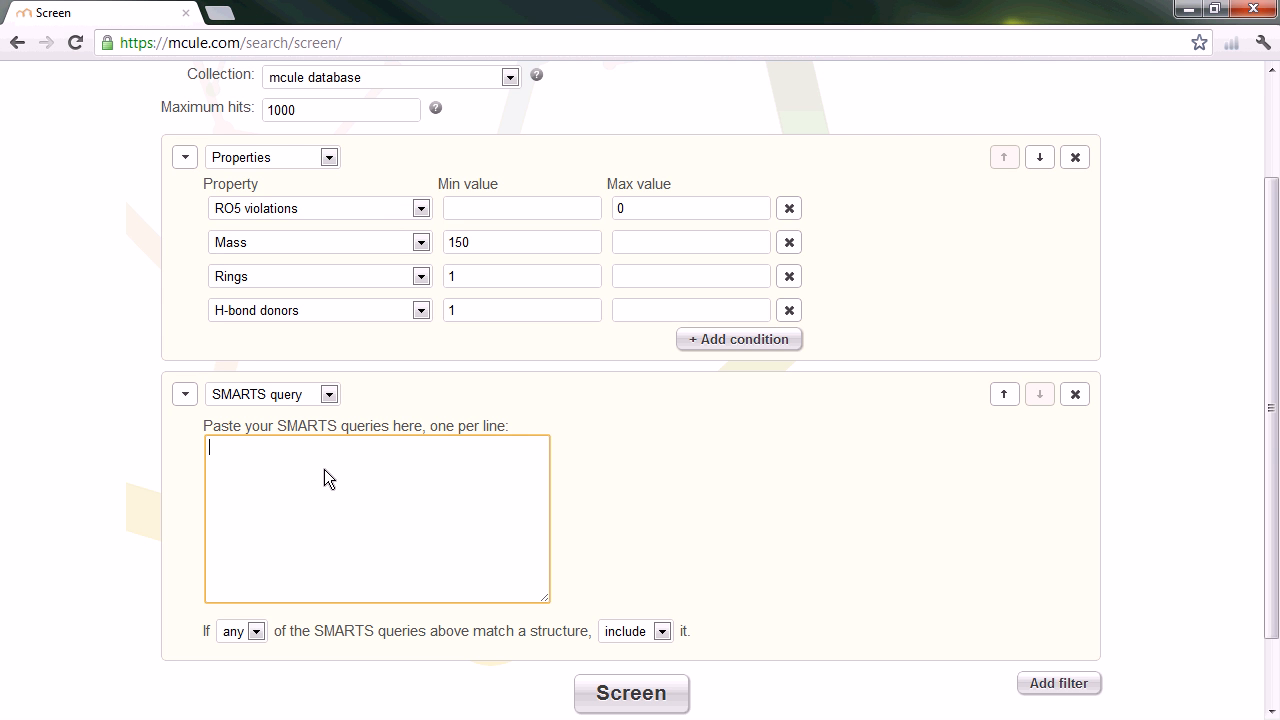
pyautogui.write('[N;+0,+1;$(N(=O)~[O;H0;-0,-1])]')
pyautogui.write('S-N')
pyautogui.press('BackSpace')
pyautogui.write('O')
# Set the SMARTS query filter to exclude structures that match any of the queries
pyautogui.click(257, 631)
pyautogui.click(259, 632)
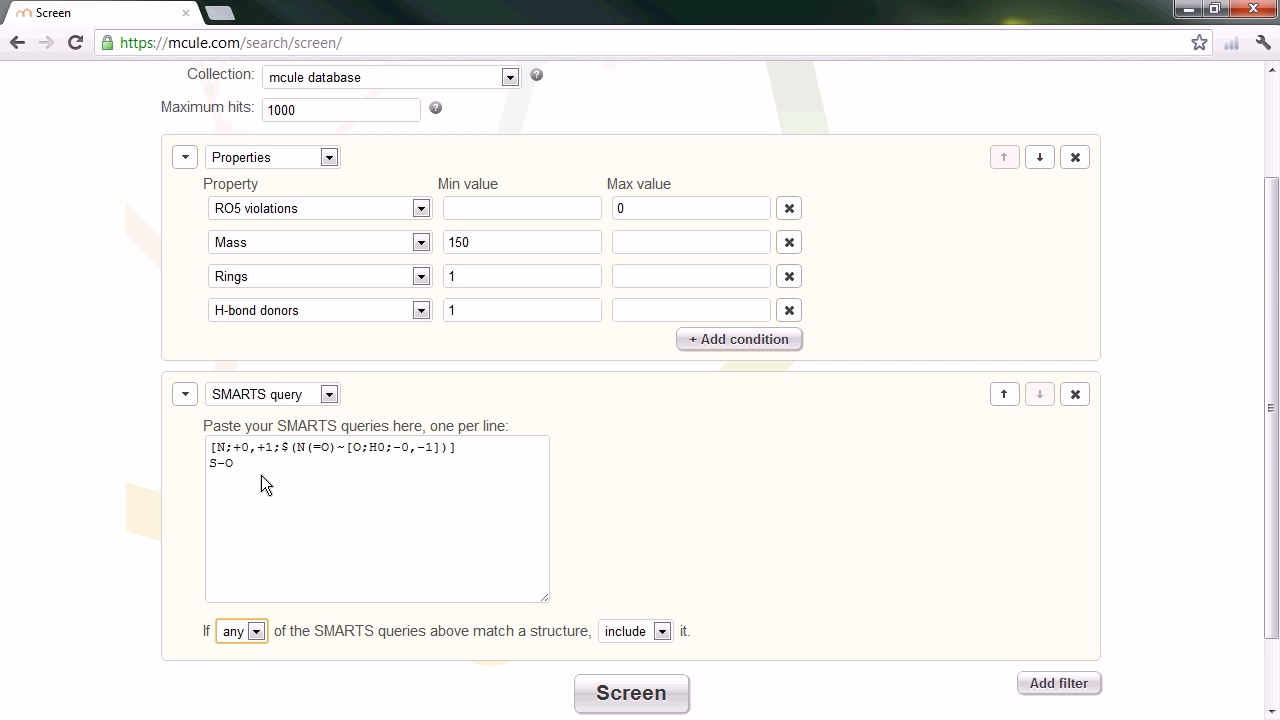
pyautogui.click(257, 633)
pyautogui.click(662, 633)
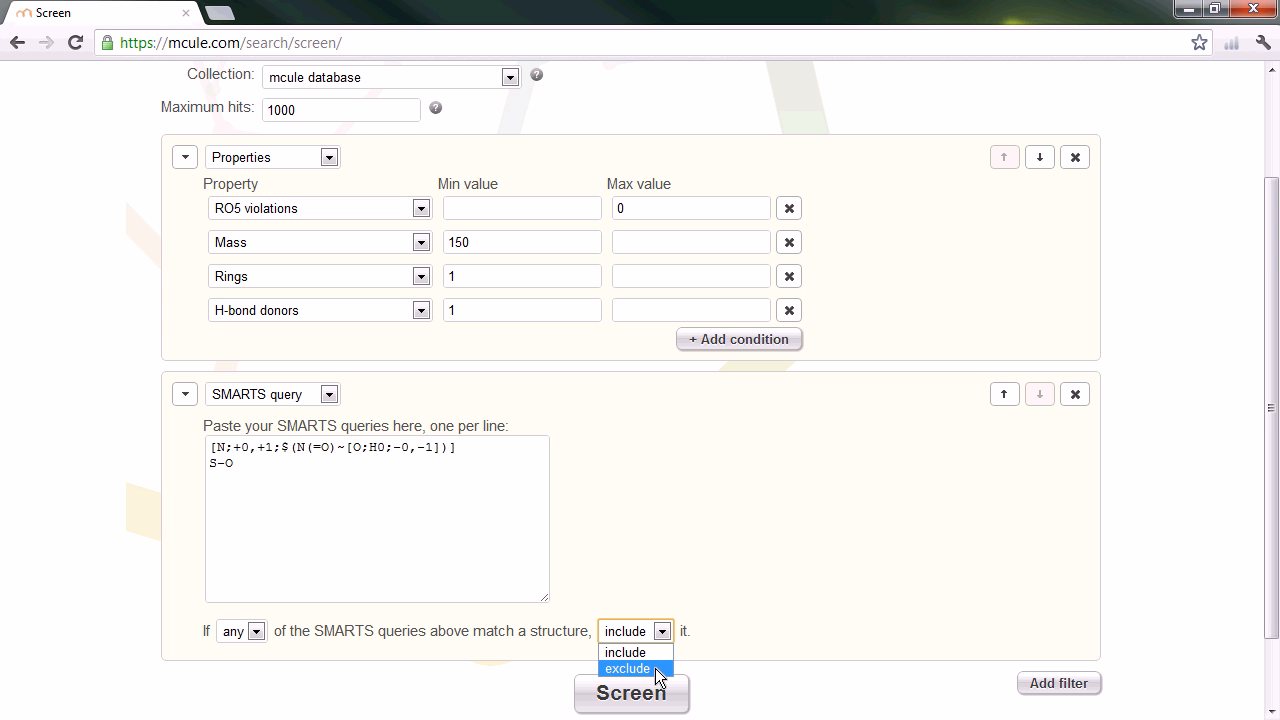
pyautogui.click(655, 668)
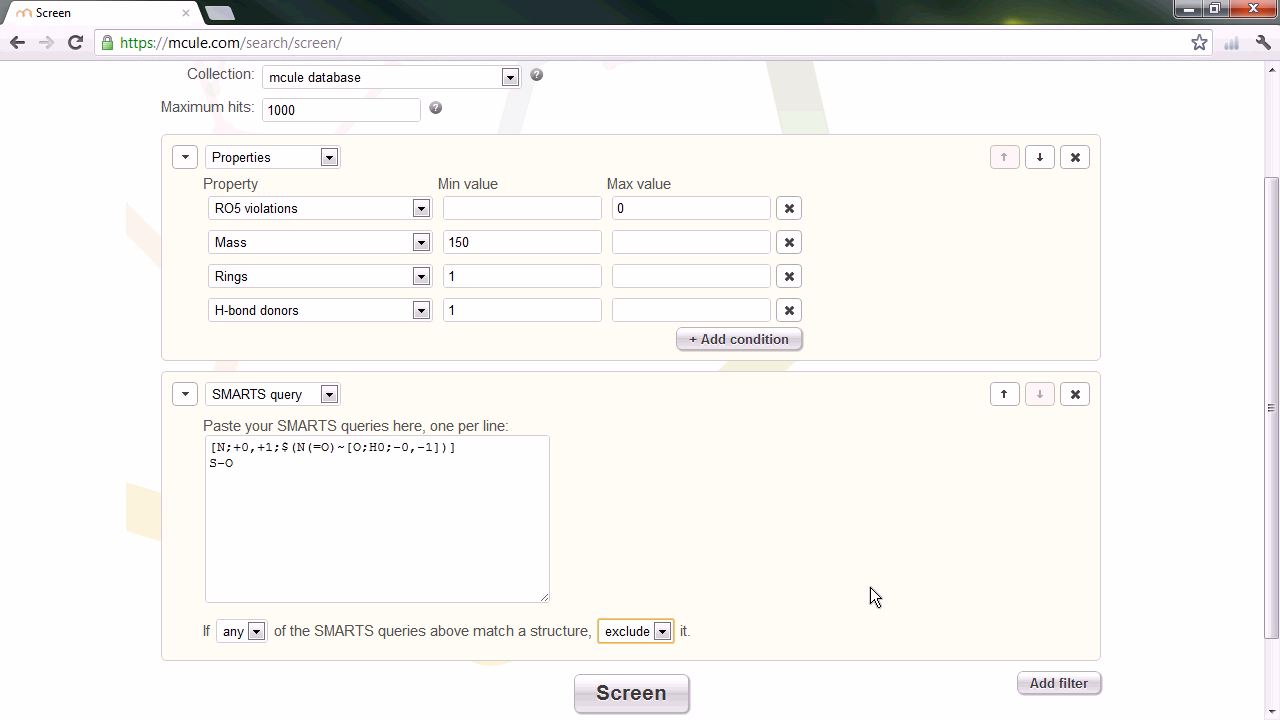
# Add a third filter of type Diversity selection below the SMARTS query filter
pyautogui.moveTo(1261, 437); pyautogui.dragTo(1265, 520)
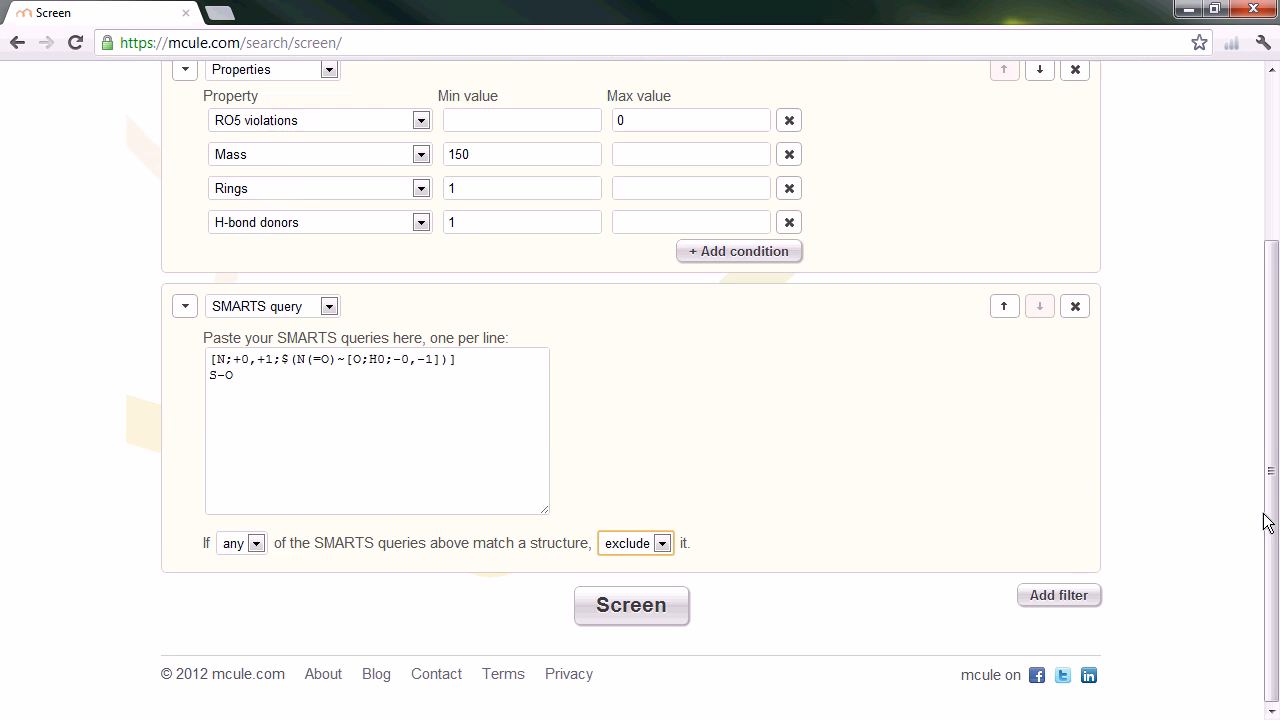
pyautogui.click(1061, 597)
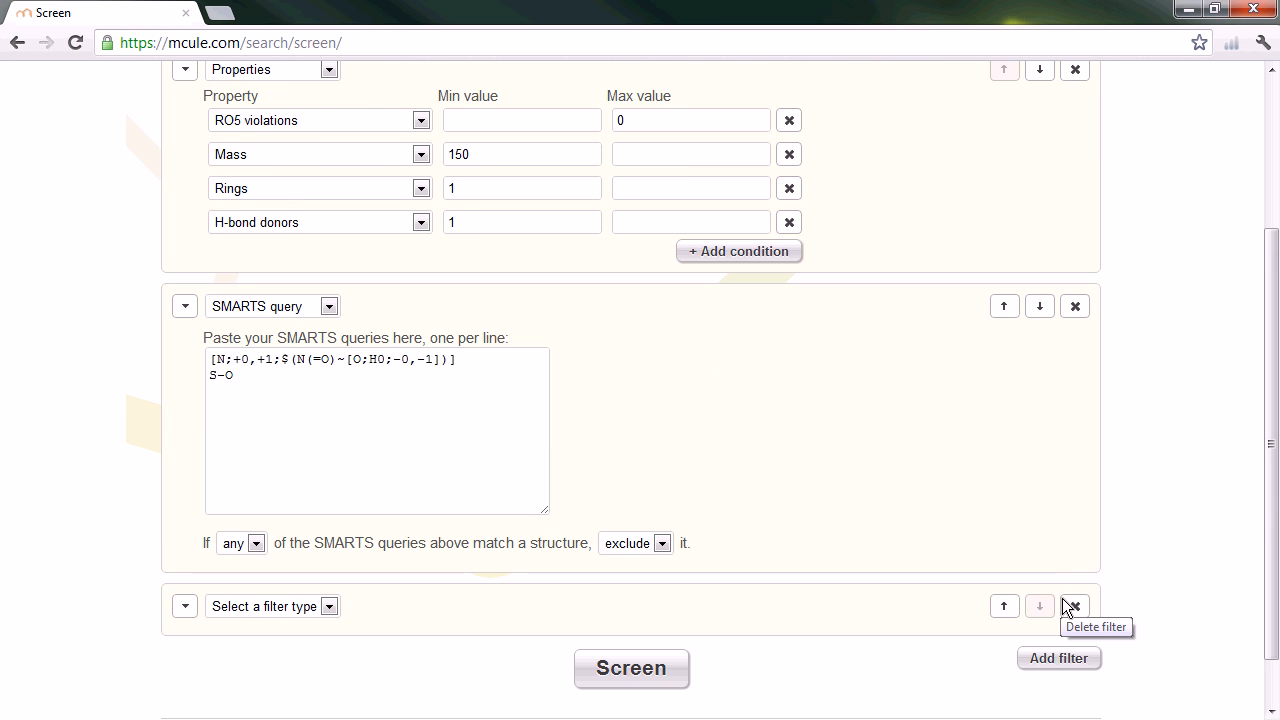
pyautogui.moveTo(1256, 562); pyautogui.dragTo(1258, 602)
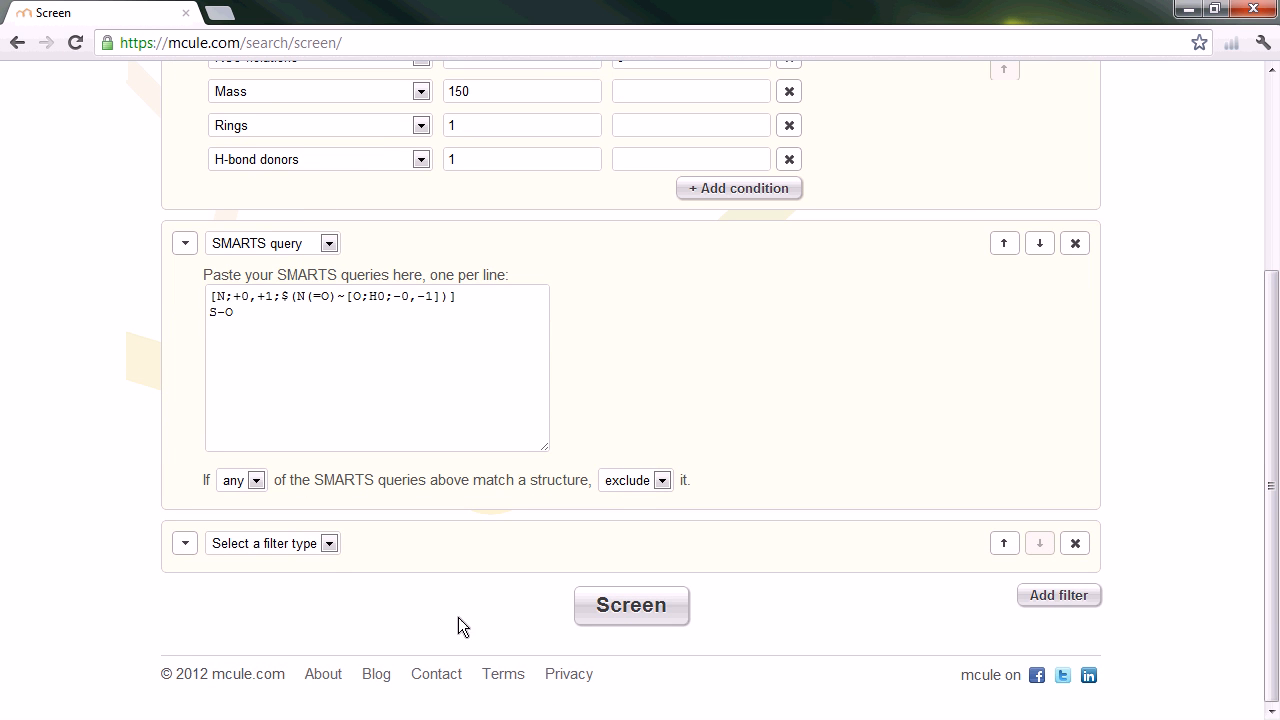
pyautogui.click(334, 544)
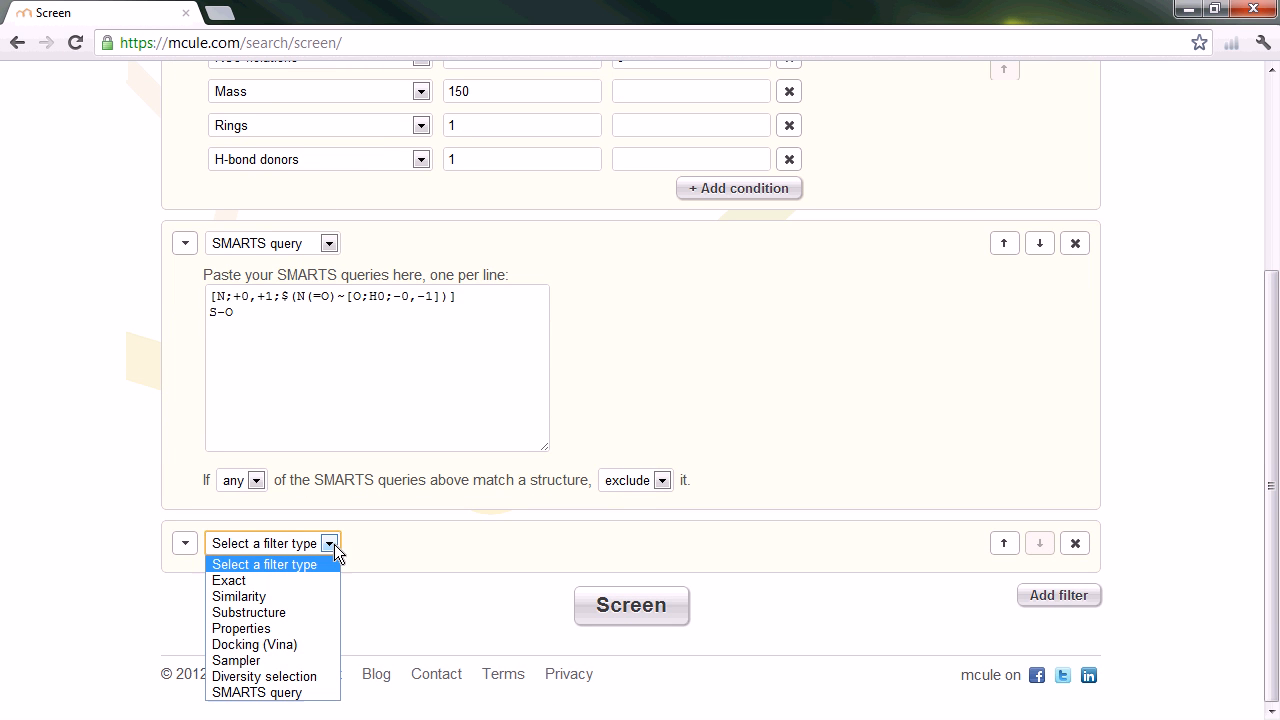
pyautogui.click(278, 677)
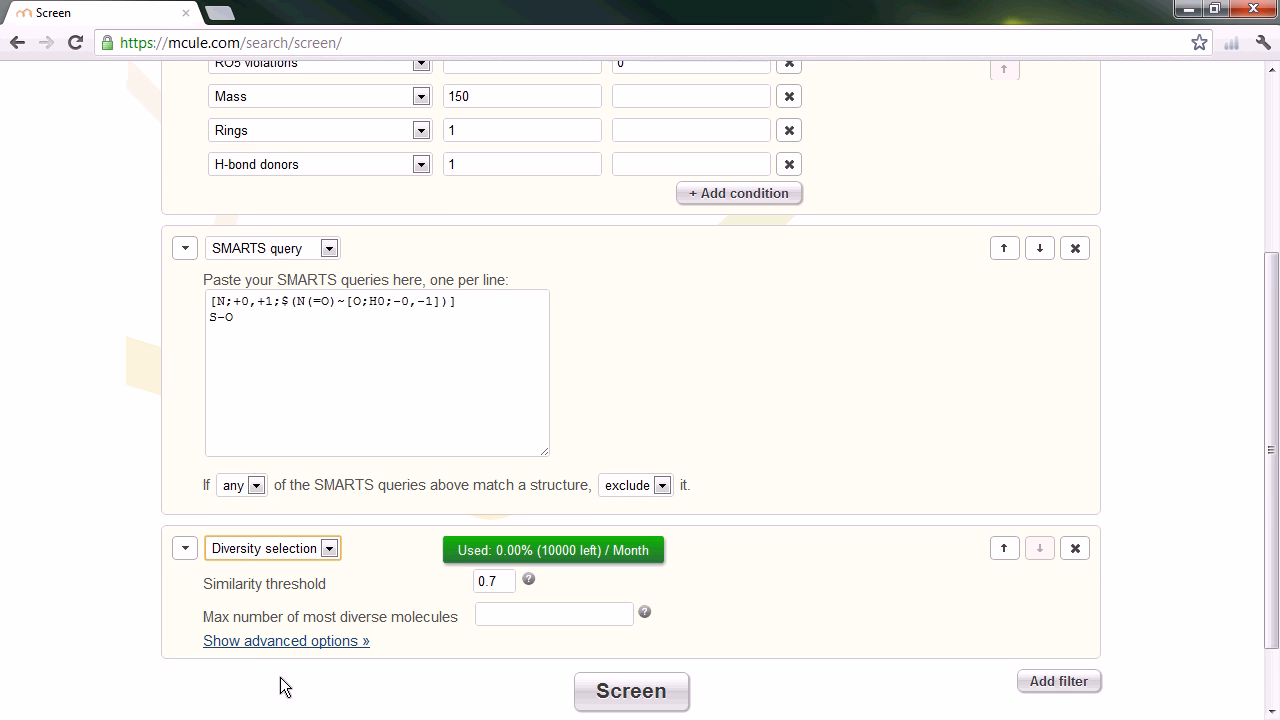
pyautogui.rightClick(1178, 662)
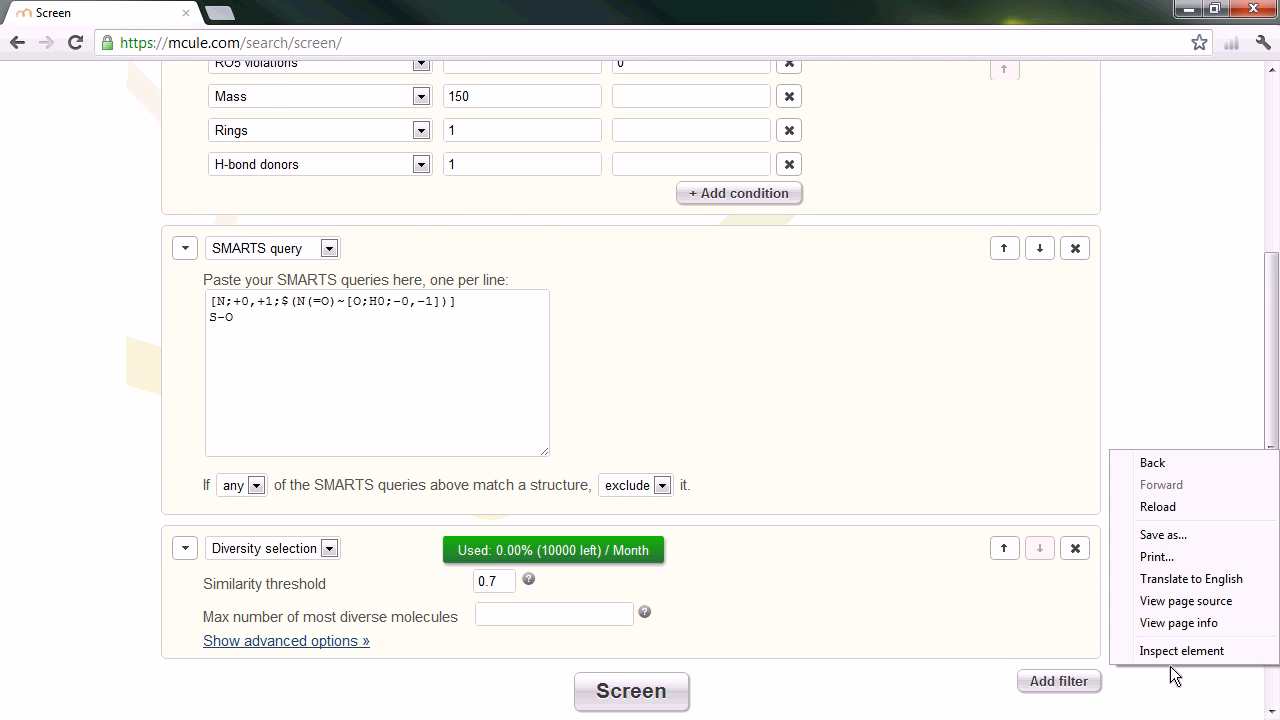
pyautogui.click(1193, 712)
pyautogui.moveTo(1273, 571); pyautogui.dragTo(1273, 610)
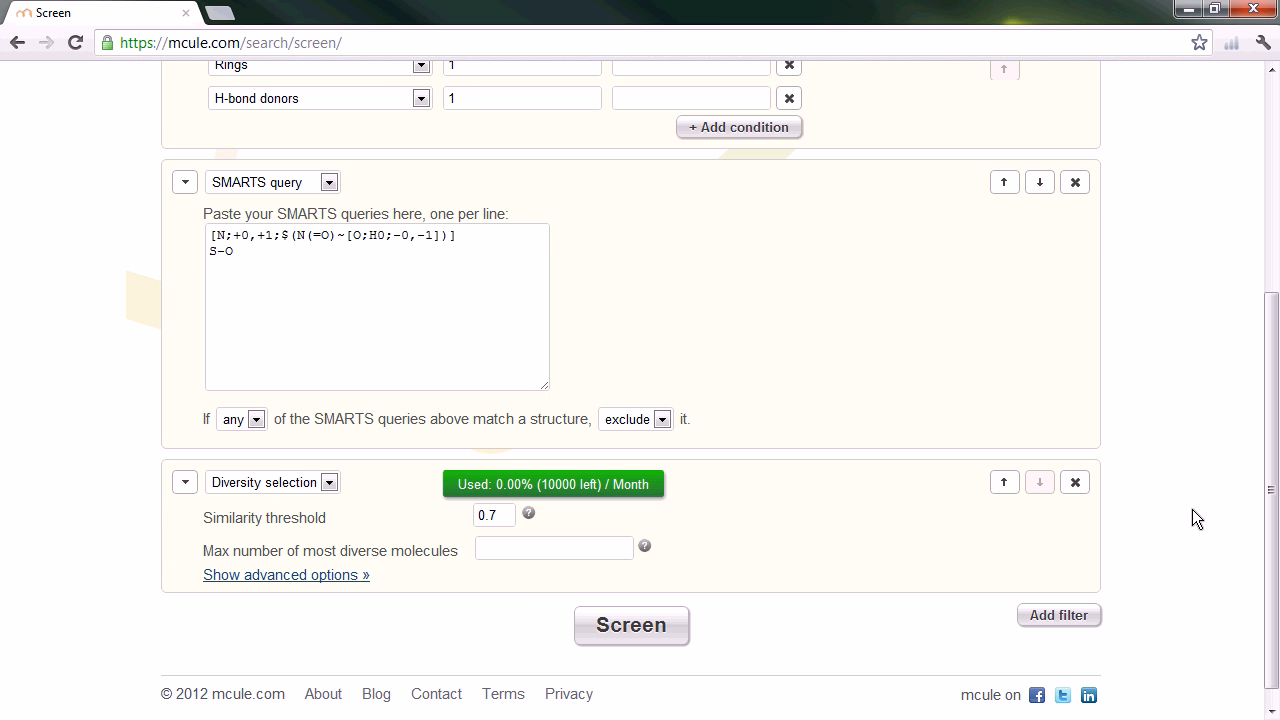
# Set the Diversity selection filter to a maximum of 1000 most diverse molecules and a similarity threshold of 1
pyautogui.scroll(1, 1193, 509)
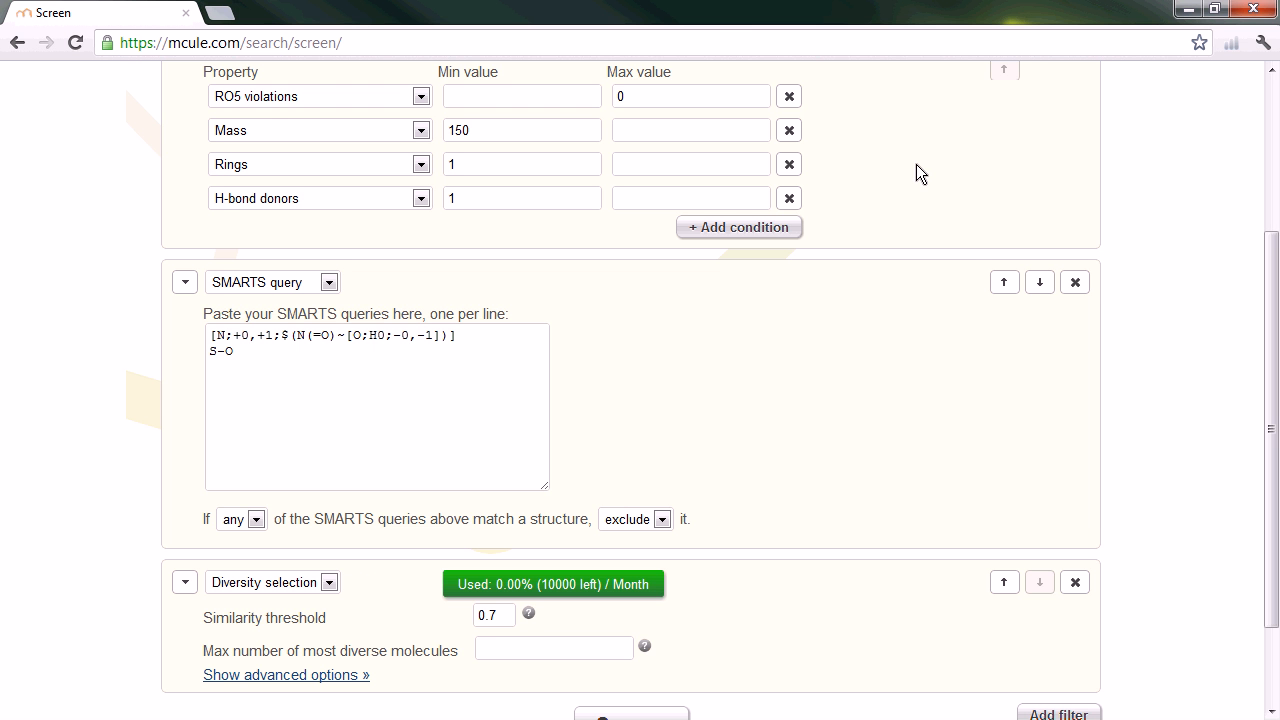
pyautogui.scroll(-1, 1211, 508)
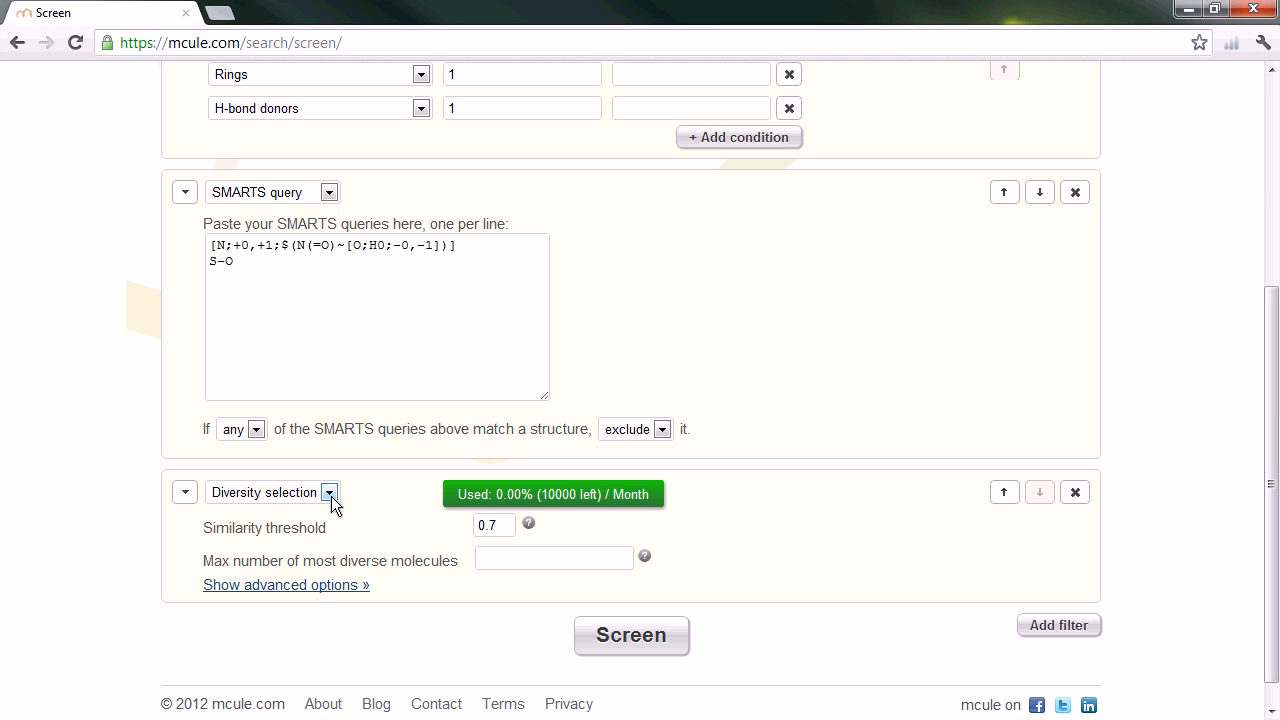
pyautogui.click(553, 560)
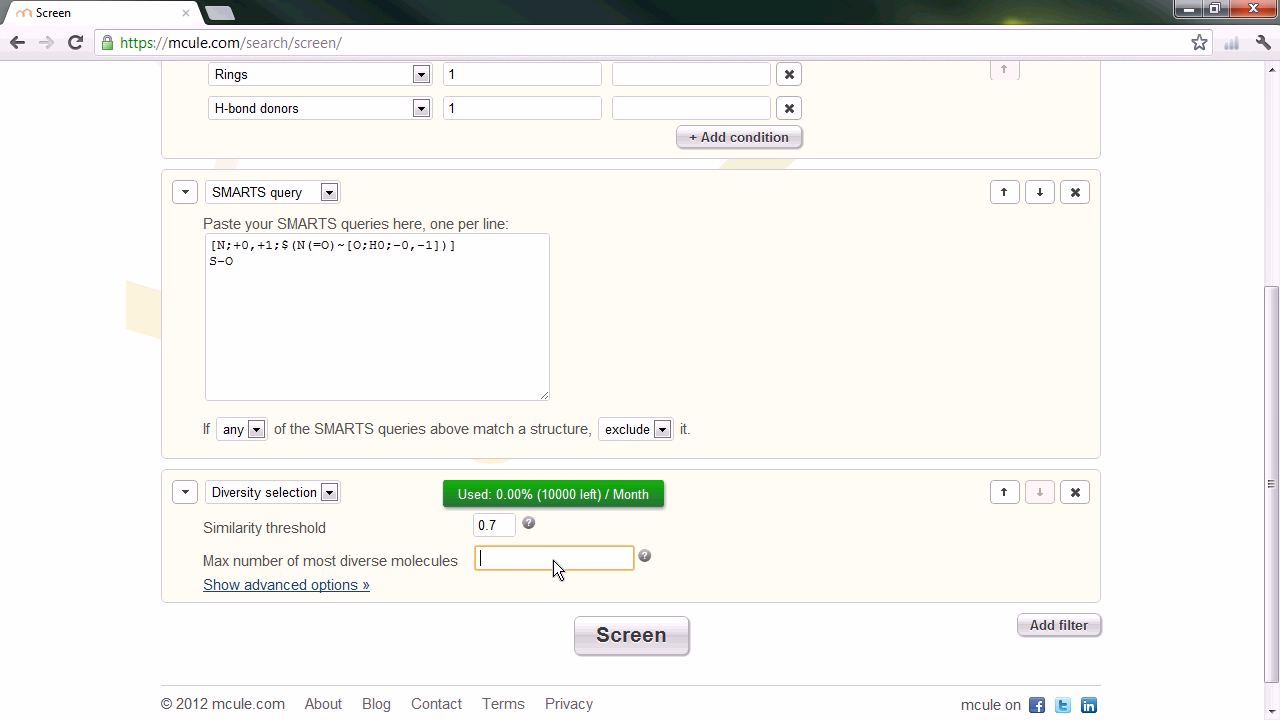
pyautogui.write('1000')
pyautogui.doubleClick(502, 526)
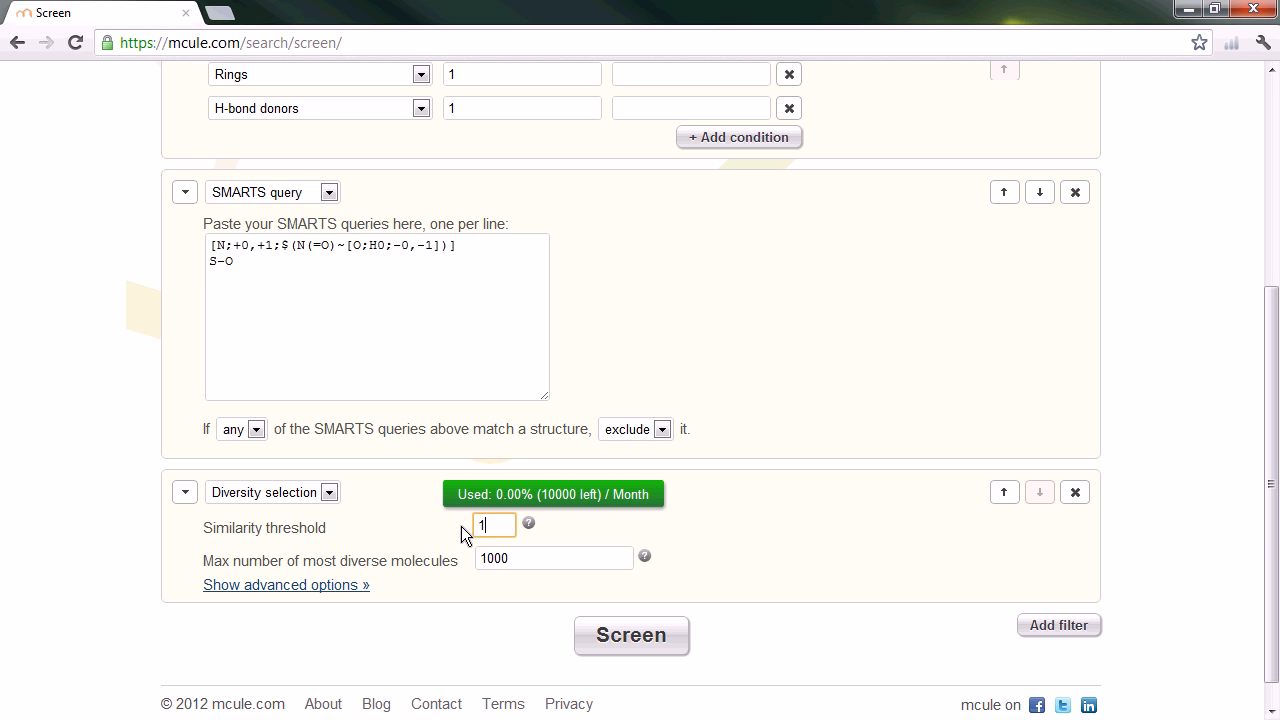
pyautogui.click(539, 557)
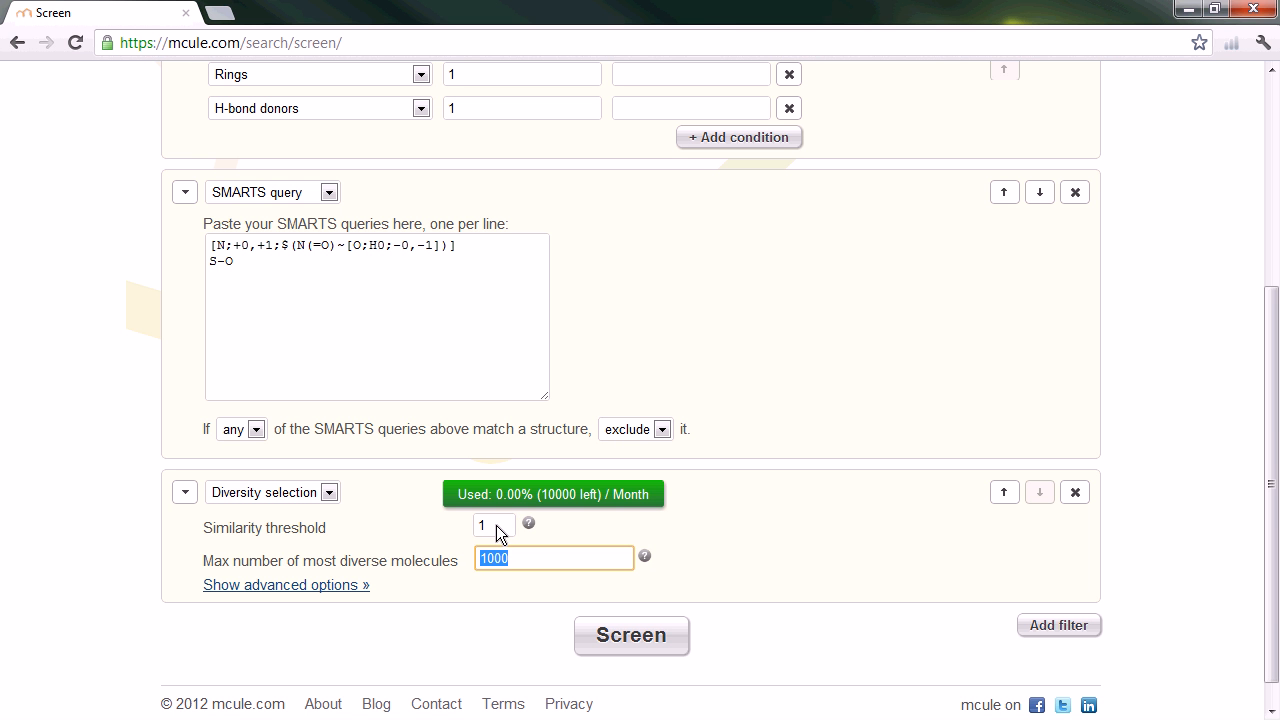
pyautogui.click(531, 556)
# Add a fourth filter of type Docking (Vina) below the Diversity selection filter
pyautogui.scroll(-1, 1269, 617)
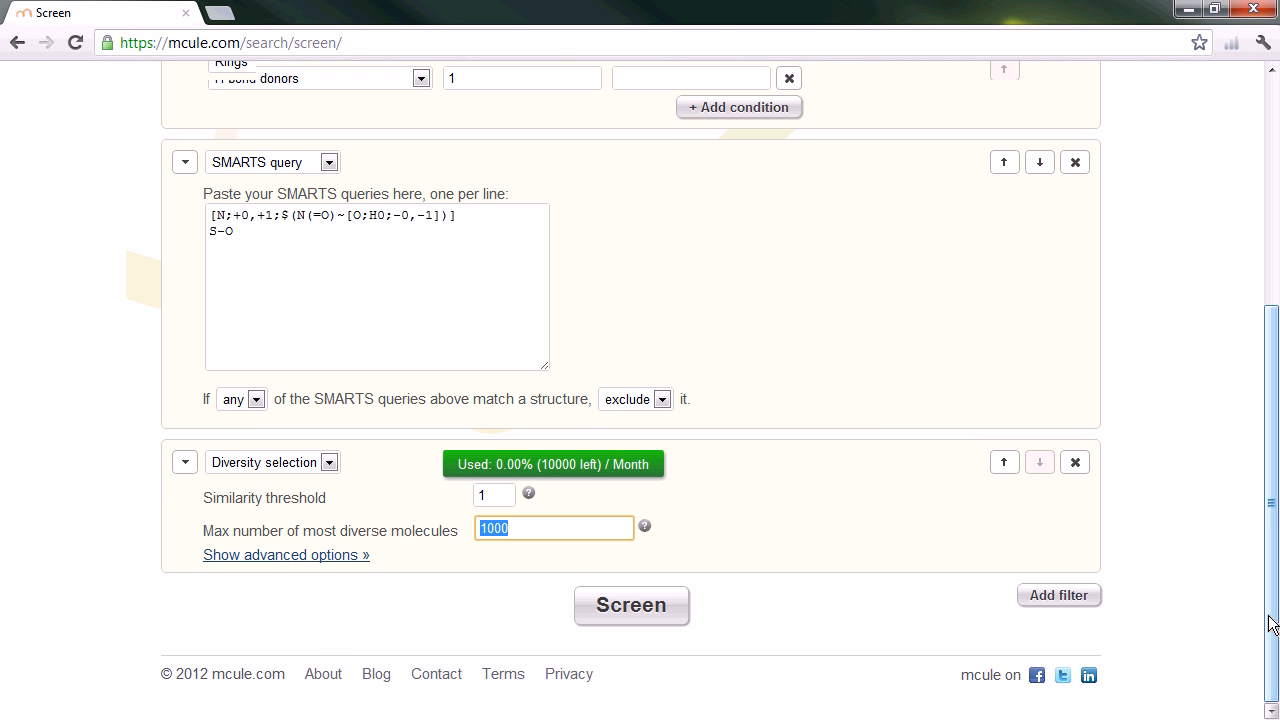
pyautogui.click(1056, 598)
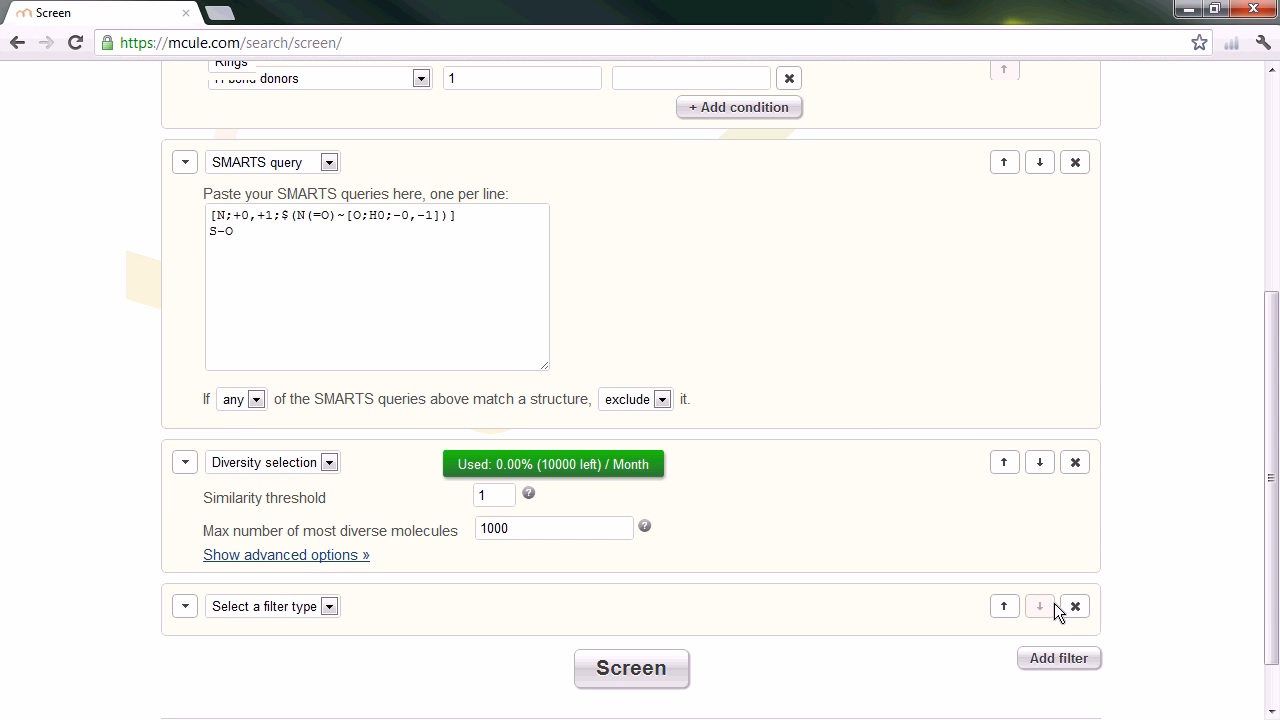
pyautogui.scroll(-1, 1272, 598)
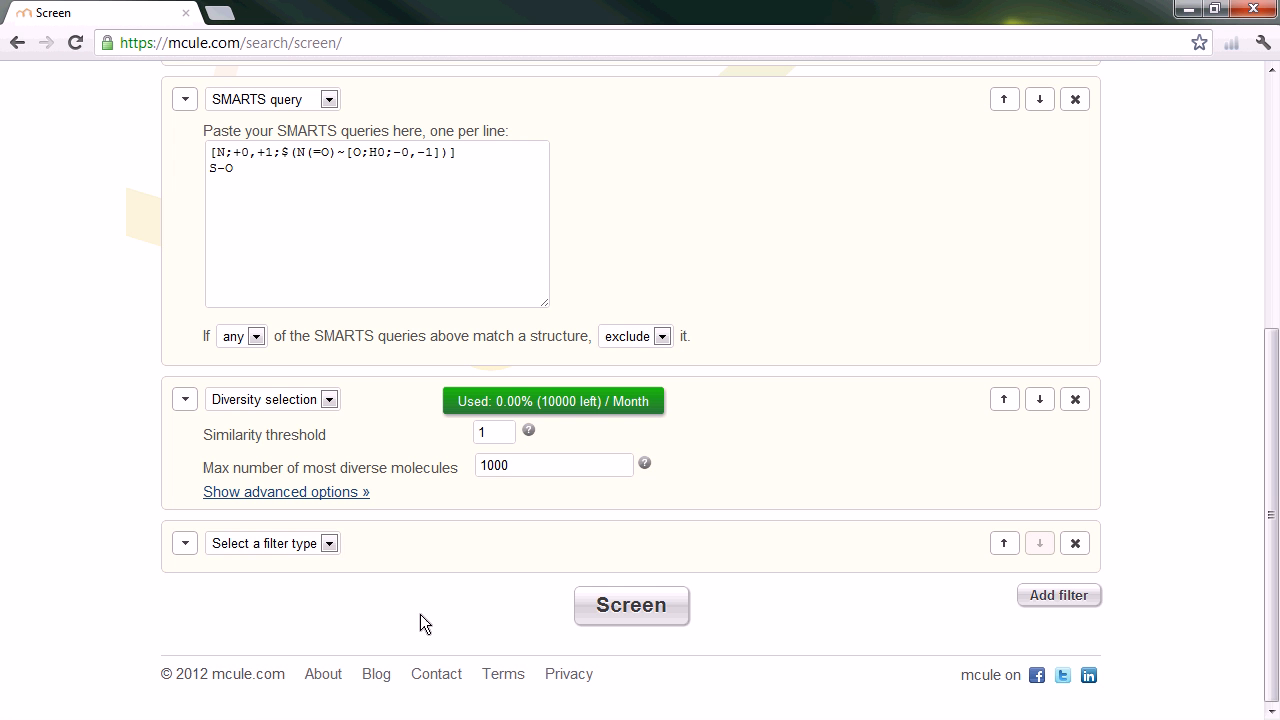
pyautogui.click(329, 548)
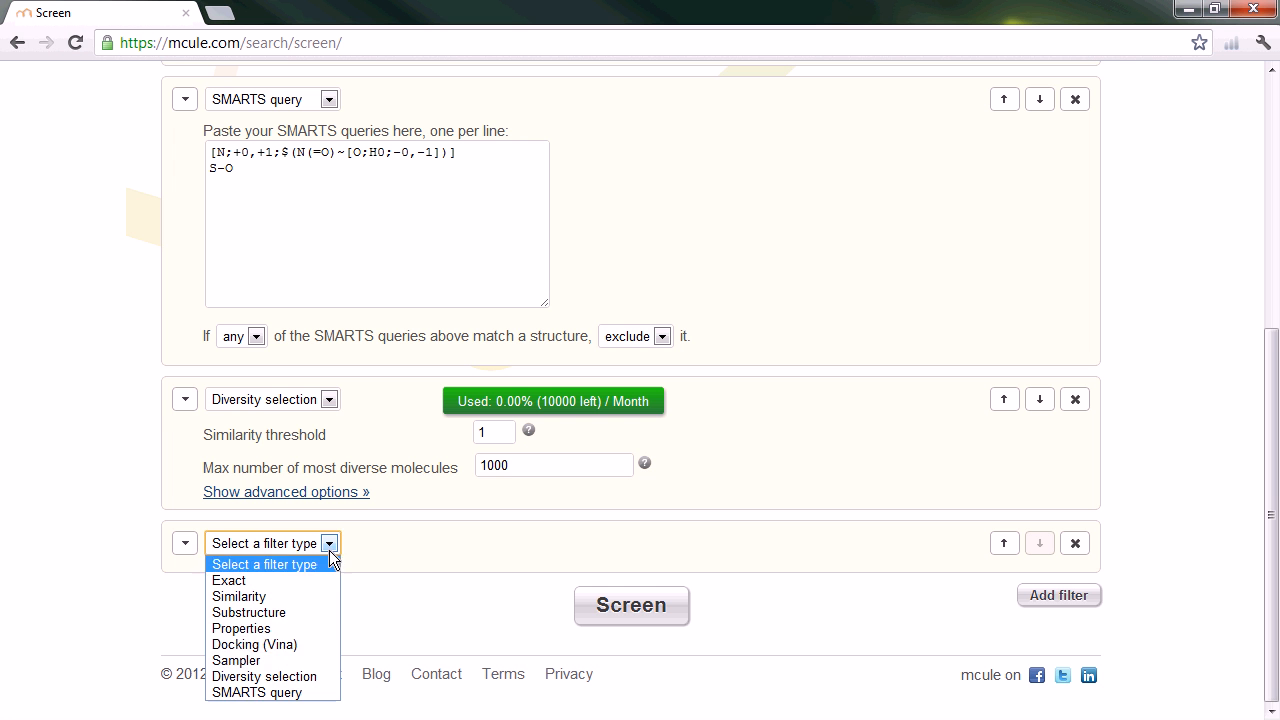
pyautogui.click(303, 648)
pyautogui.moveTo(1271, 480); pyautogui.dragTo(1274, 586)
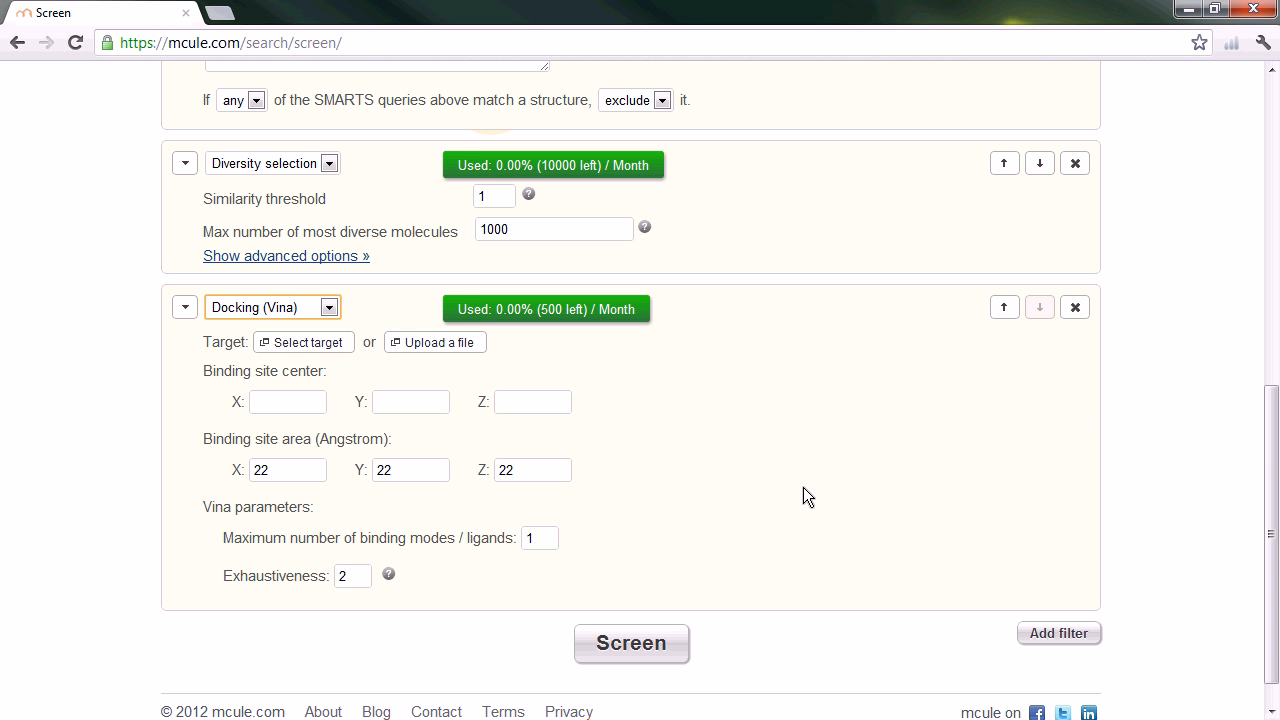
# Open the target selection for the Docking (Vina) filter and filter the targets by "dopamine"
pyautogui.click(331, 346)
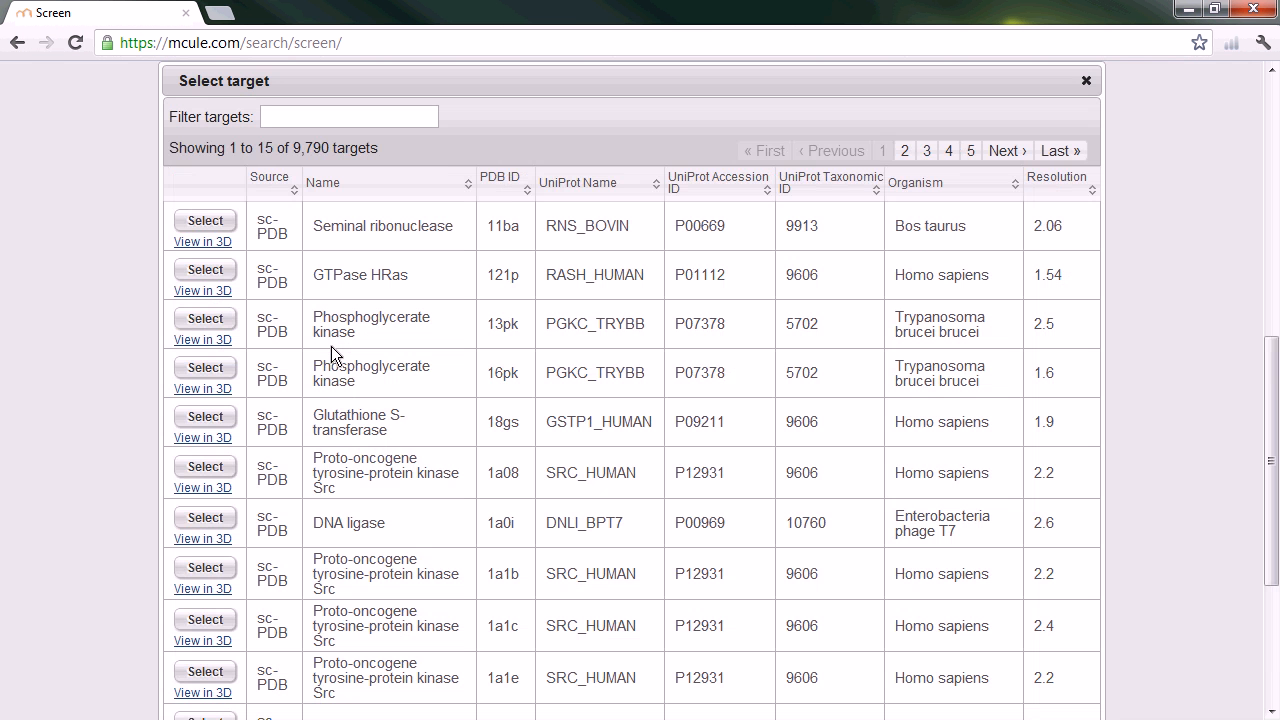
pyautogui.click(369, 117)
pyautogui.write('dopamine')
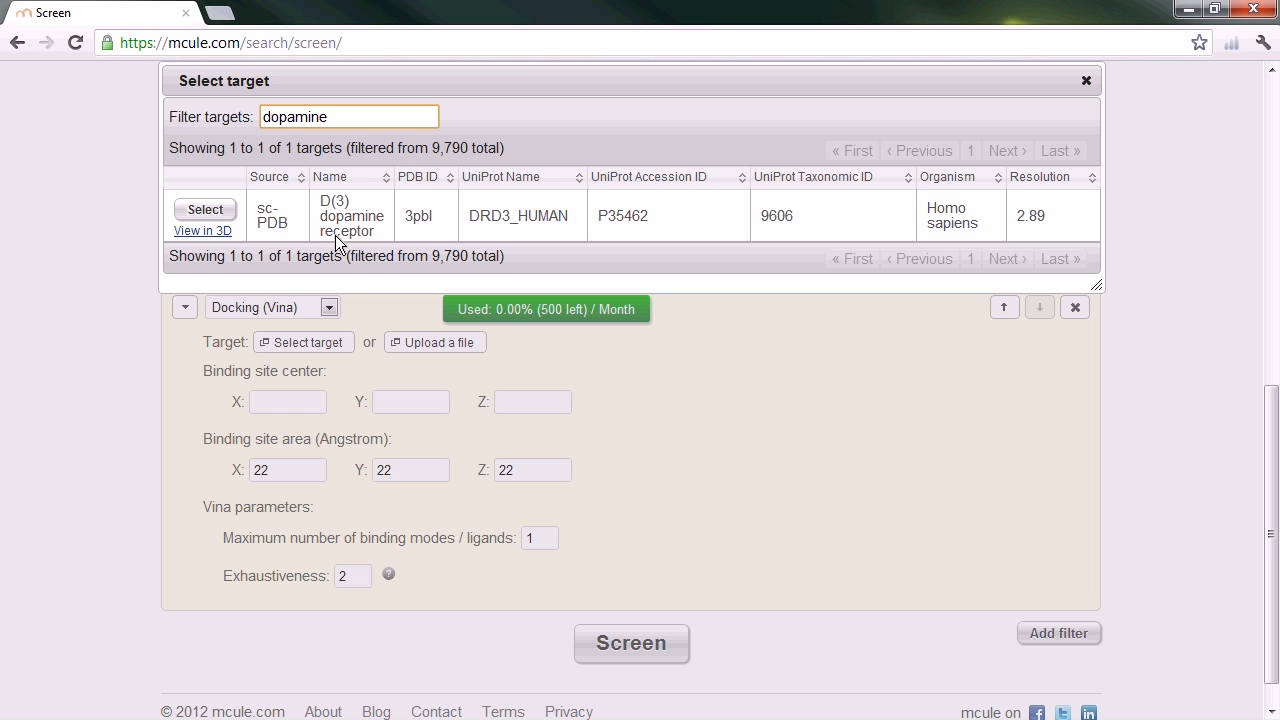
# Open the 3D view of the D(3) dopamine receptor target and examine its structure from several angles
pyautogui.click(188, 232)
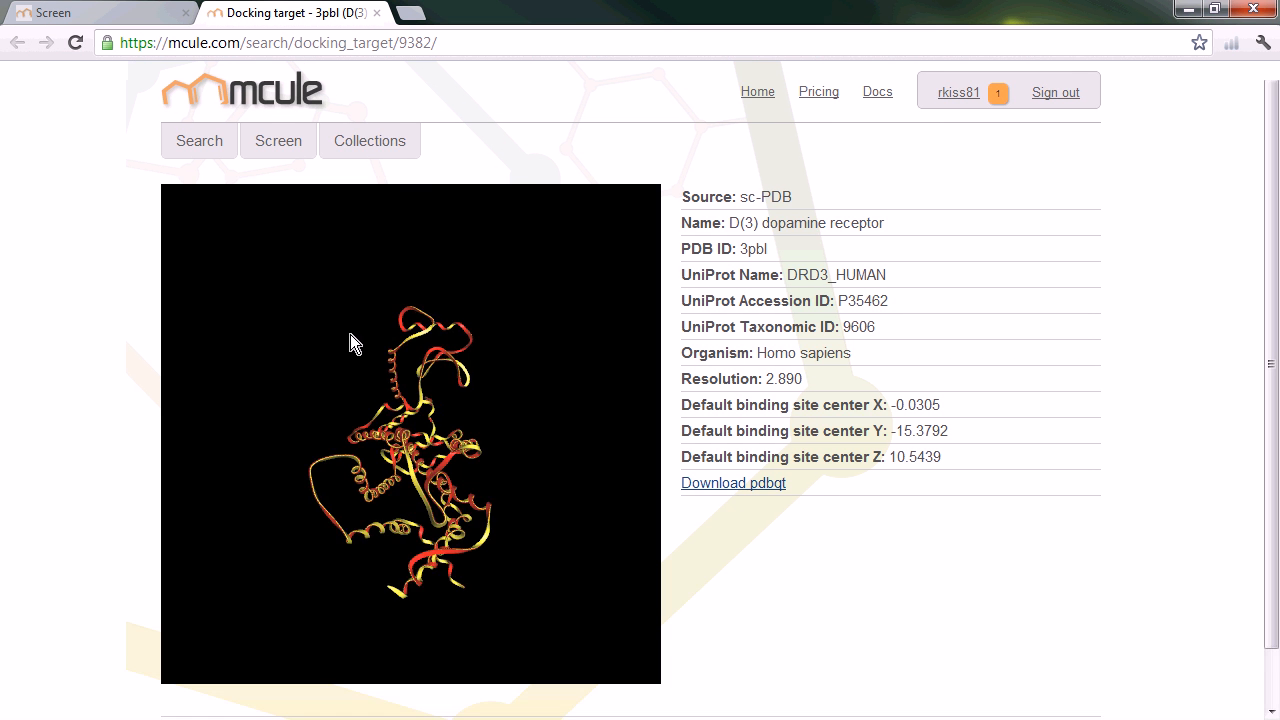
pyautogui.moveTo(350, 334); pyautogui.dragTo(412, 336)
pyautogui.moveTo(590, 592); pyautogui.dragTo(477, 474)
pyautogui.moveTo(509, 418); pyautogui.dragTo(447, 435)
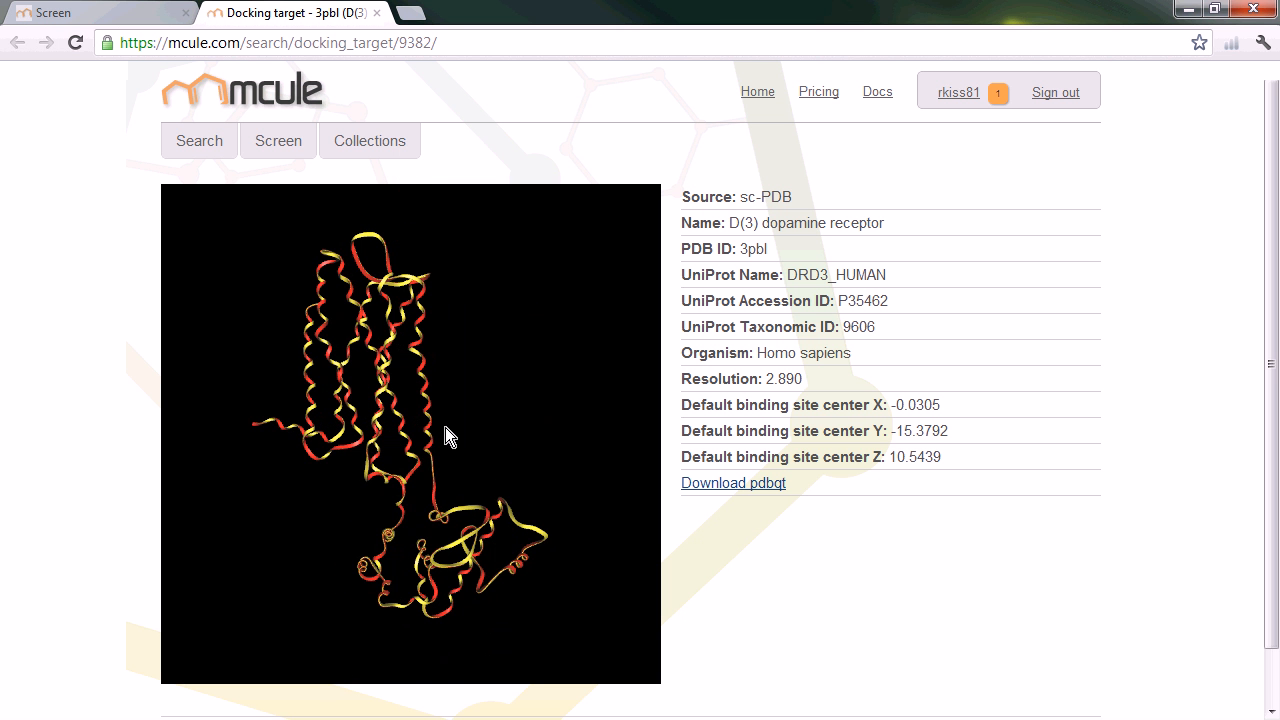
pyautogui.moveTo(484, 432); pyautogui.dragTo(508, 430)
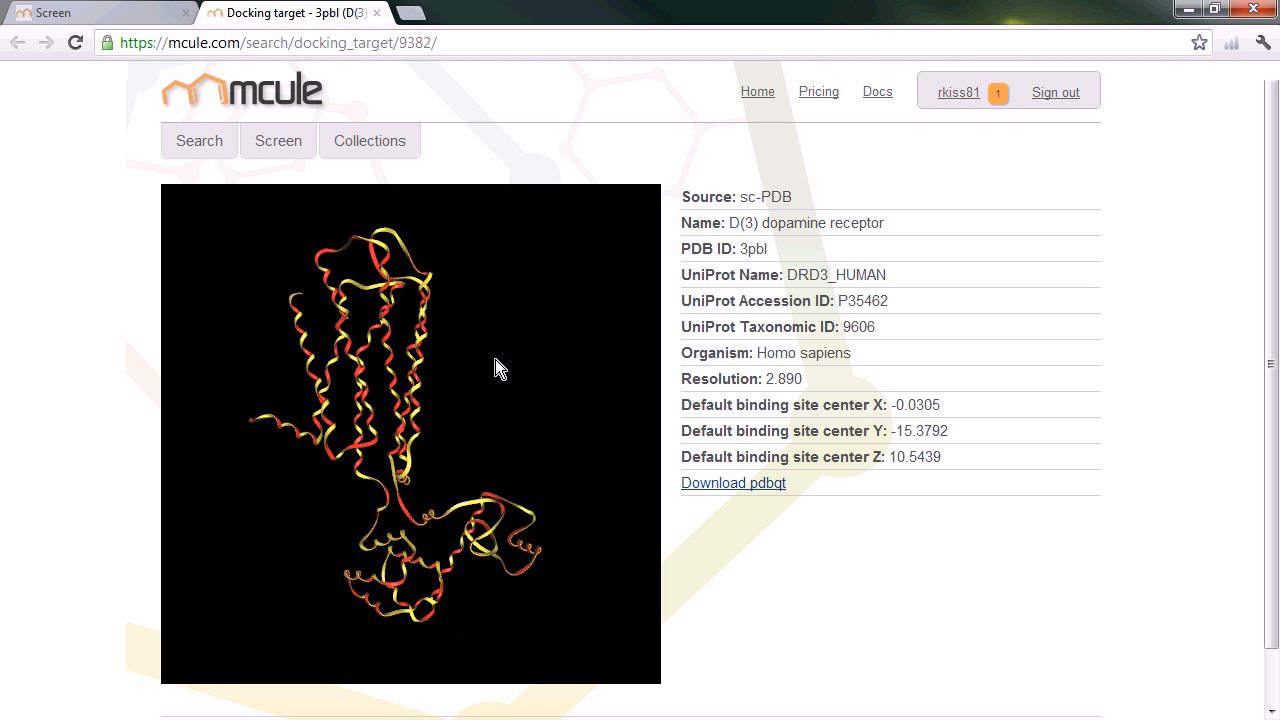
pyautogui.moveTo(506, 359); pyautogui.dragTo(478, 374)
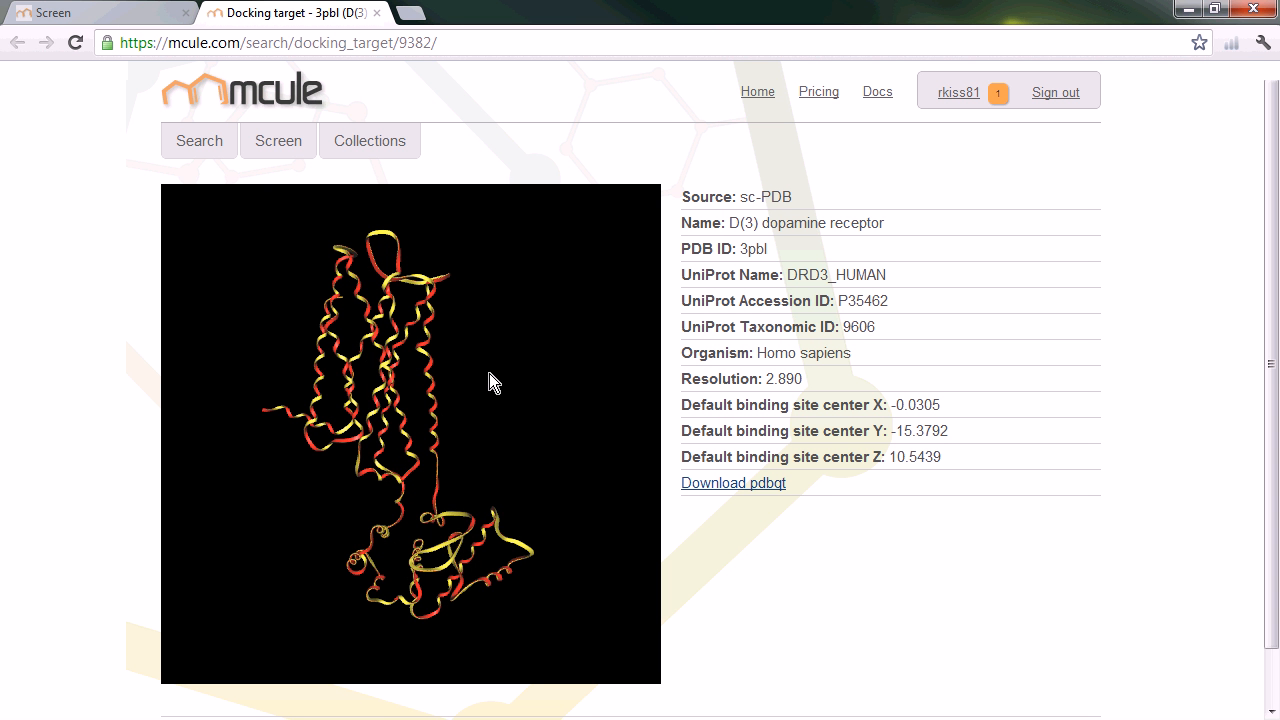
pyautogui.moveTo(489, 373); pyautogui.dragTo(517, 370)
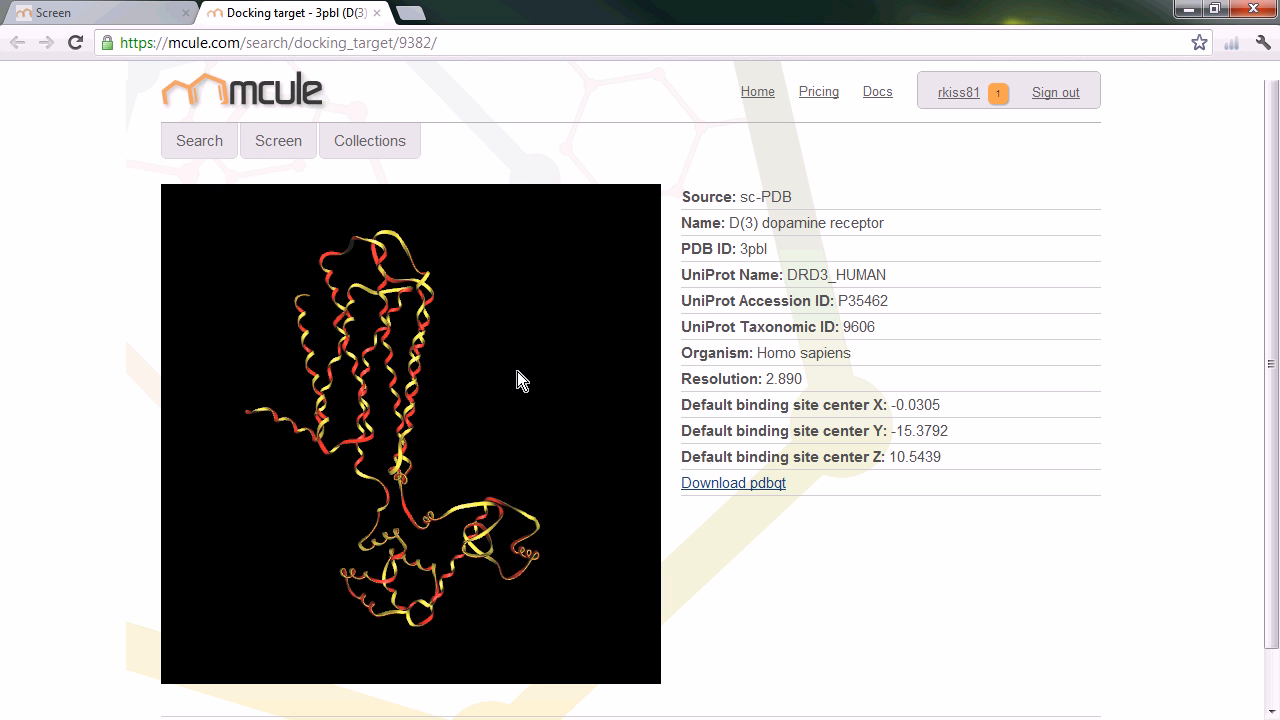
pyautogui.moveTo(517, 371); pyautogui.dragTo(529, 369)
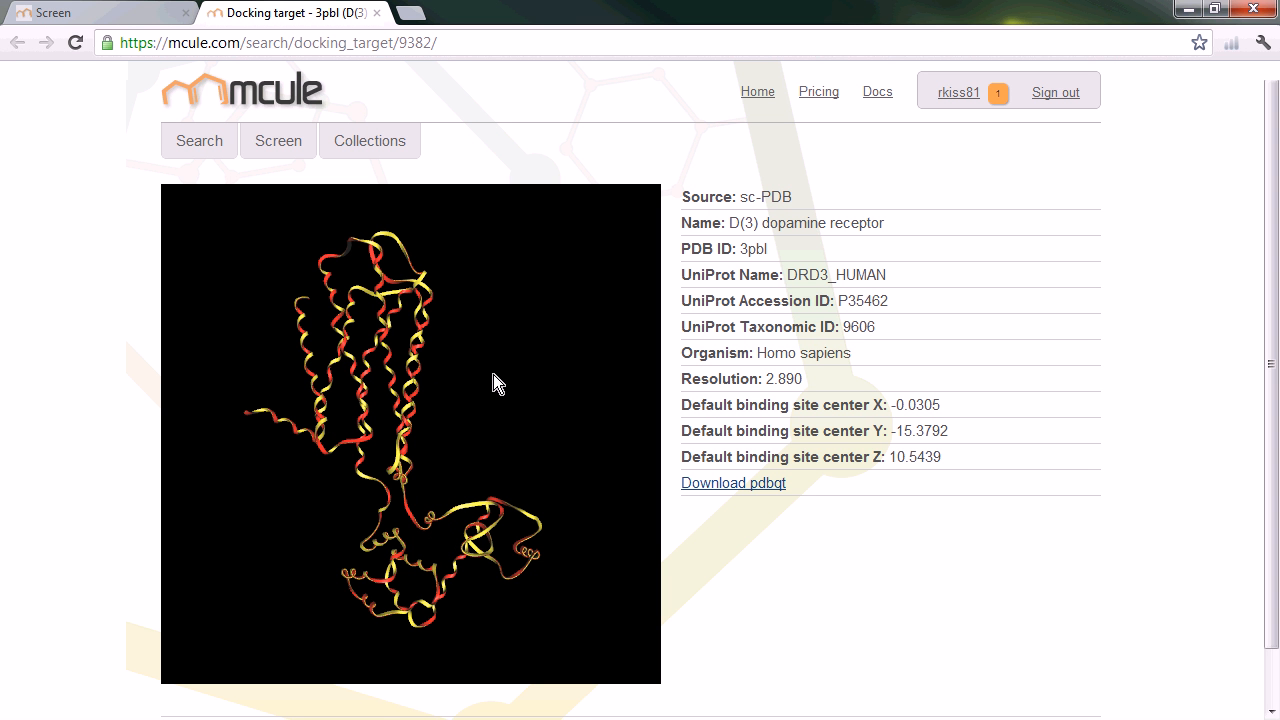
pyautogui.moveTo(493, 372); pyautogui.dragTo(460, 372)
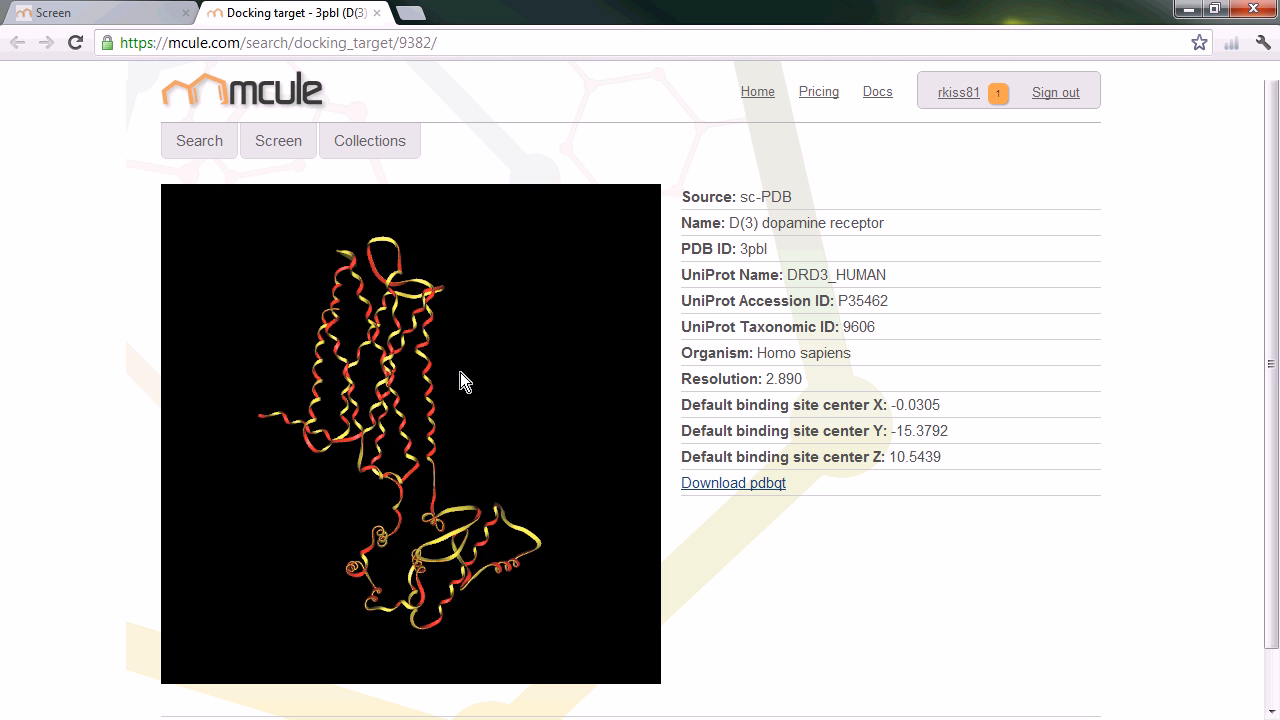
# Close the receptor's 3D view, select the D(3) dopamine receptor (3pbl) as docking target, and review its binding site center coordinates
pyautogui.click(376, 13)
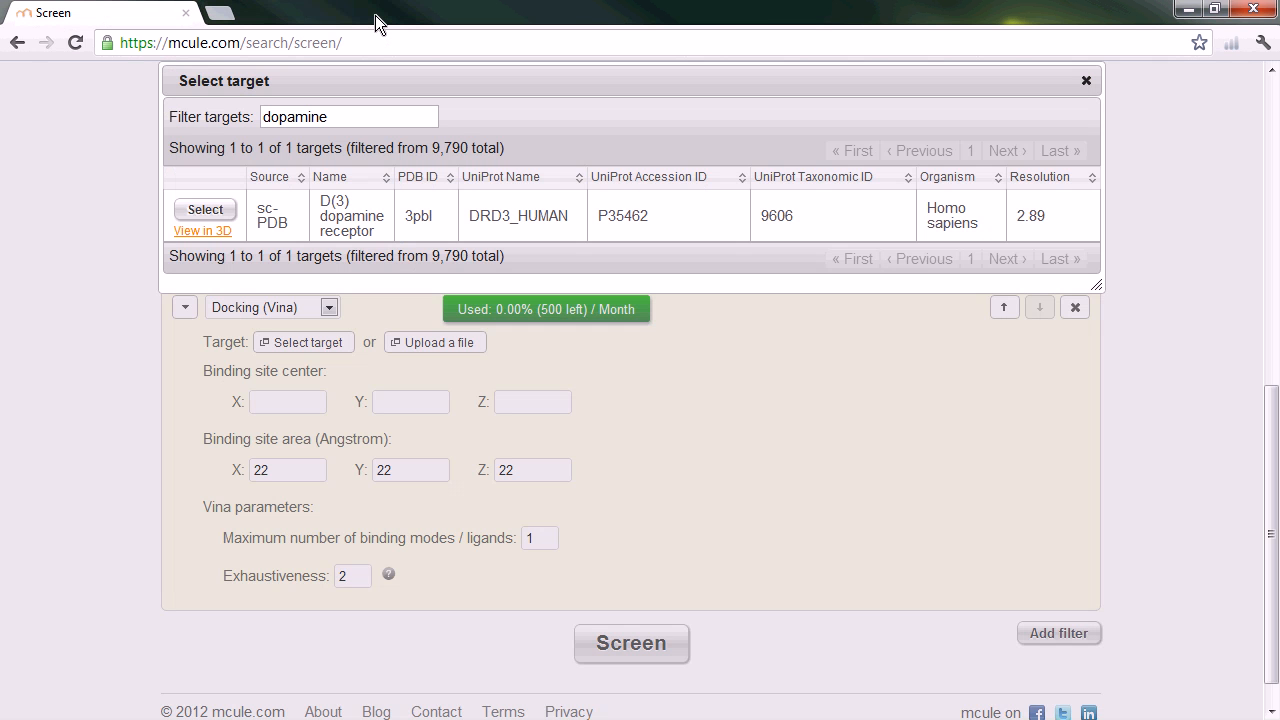
pyautogui.click(204, 210)
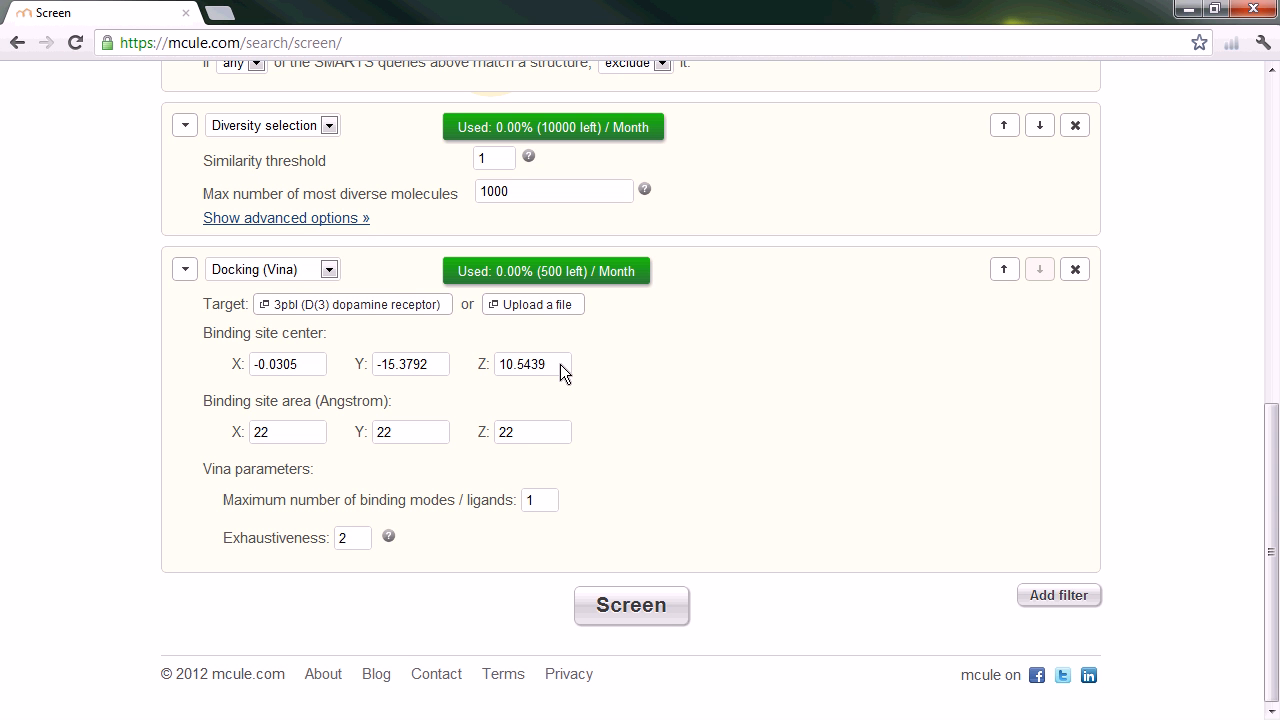
pyautogui.click(307, 366)
pyautogui.click(440, 366)
pyautogui.click(564, 368)
# Open the docking target upload form, examine its fields and Preparation option, and close it without uploading a file
pyautogui.click(536, 305)
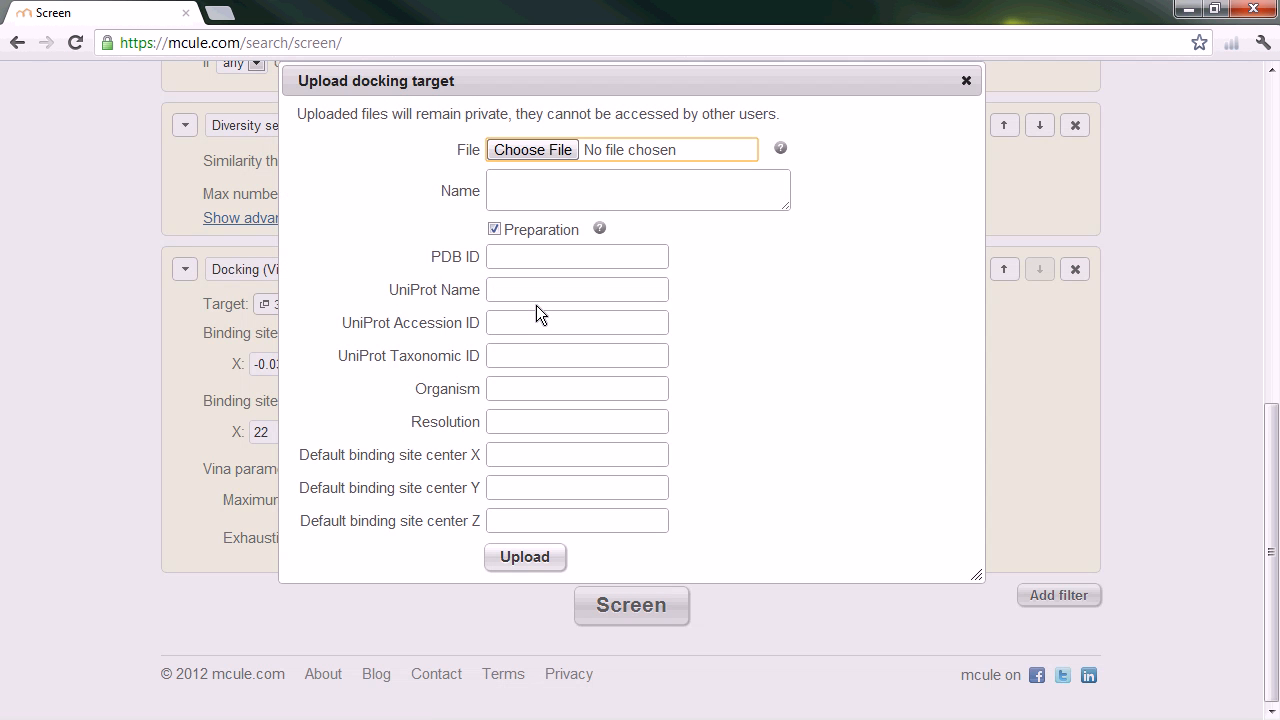
pyautogui.click(494, 230)
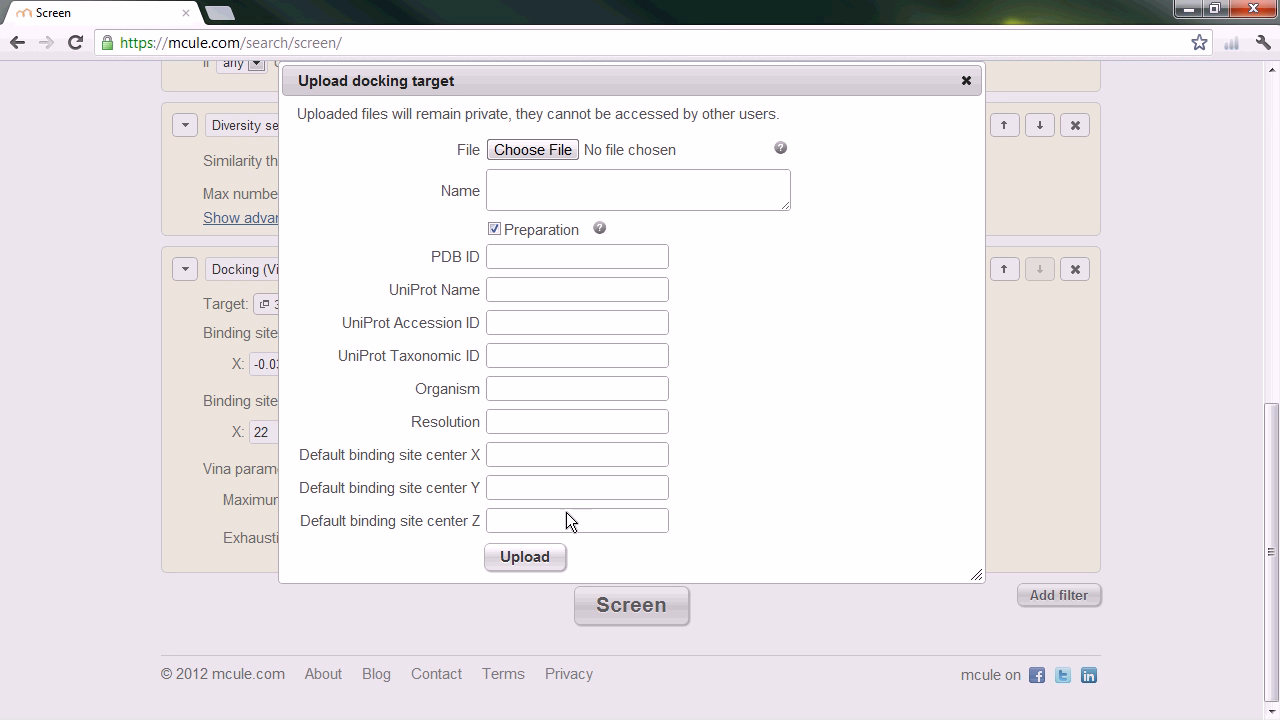
pyautogui.click(967, 80)
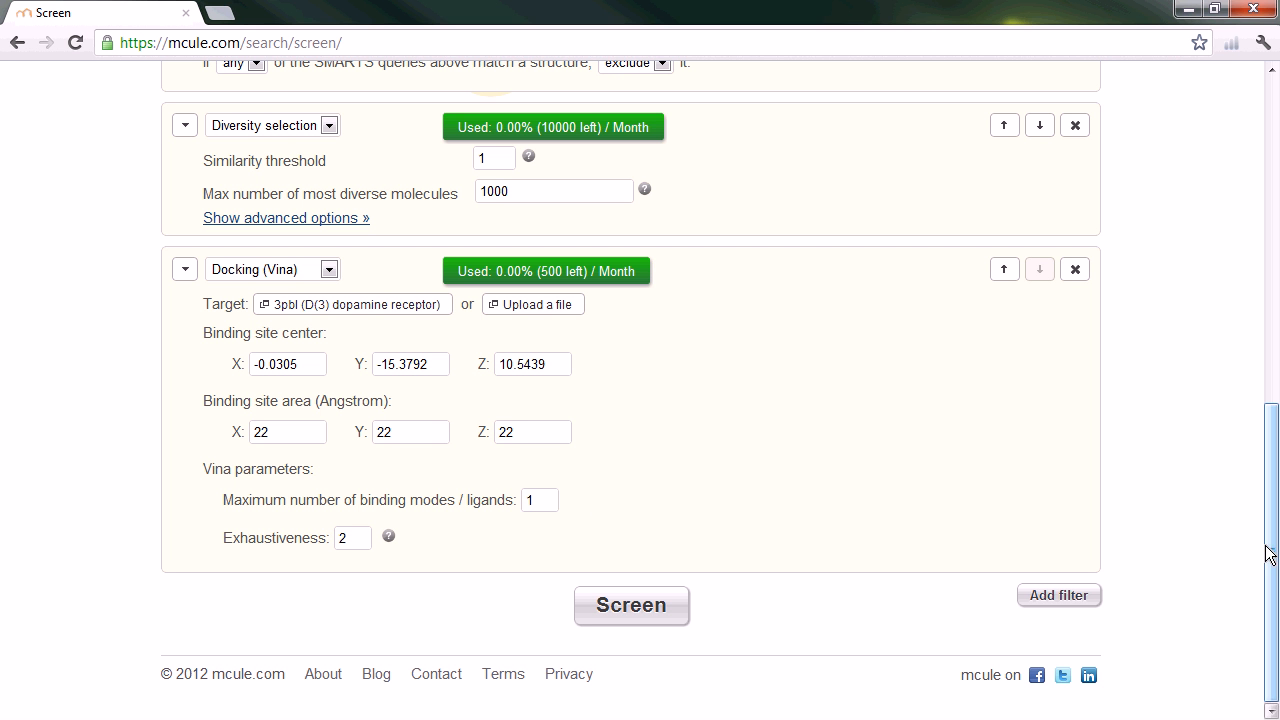
# Add a fifth filter of type Sampler below the Docking (Vina) filter, with its number at 1000
pyautogui.click(1060, 596)
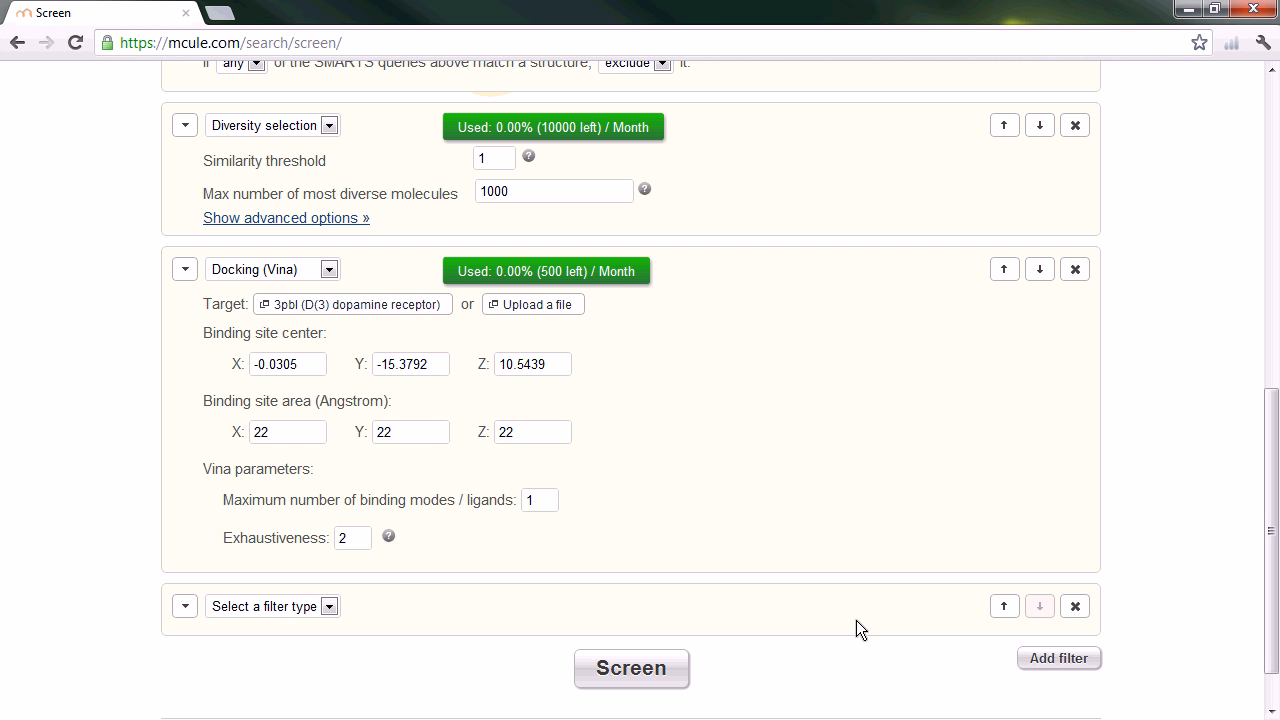
pyautogui.click(329, 606)
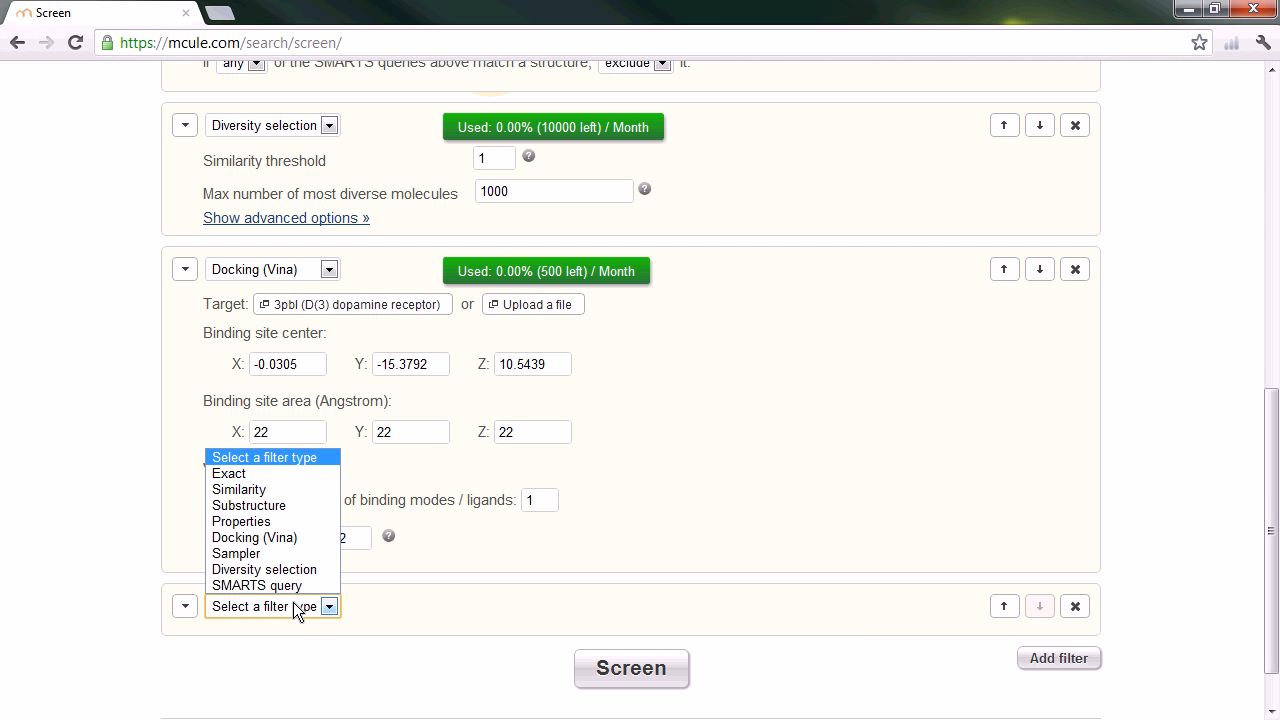
pyautogui.click(265, 553)
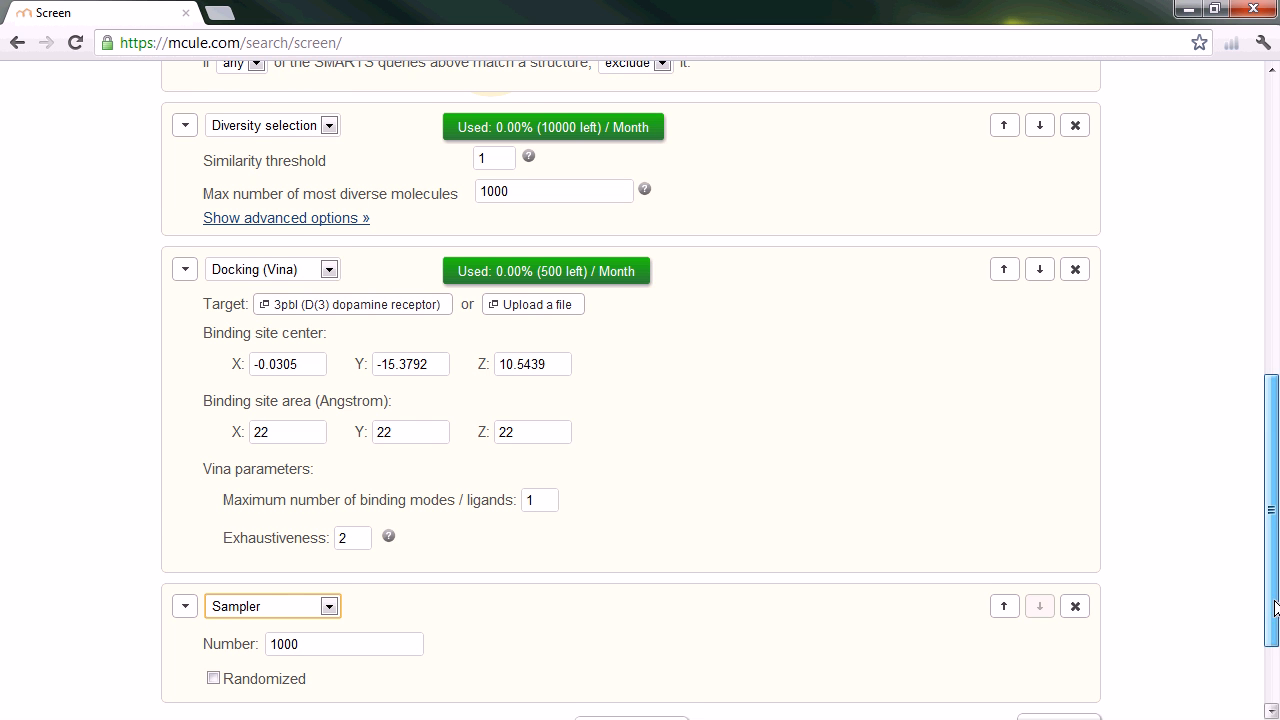
pyautogui.click(1272, 712)
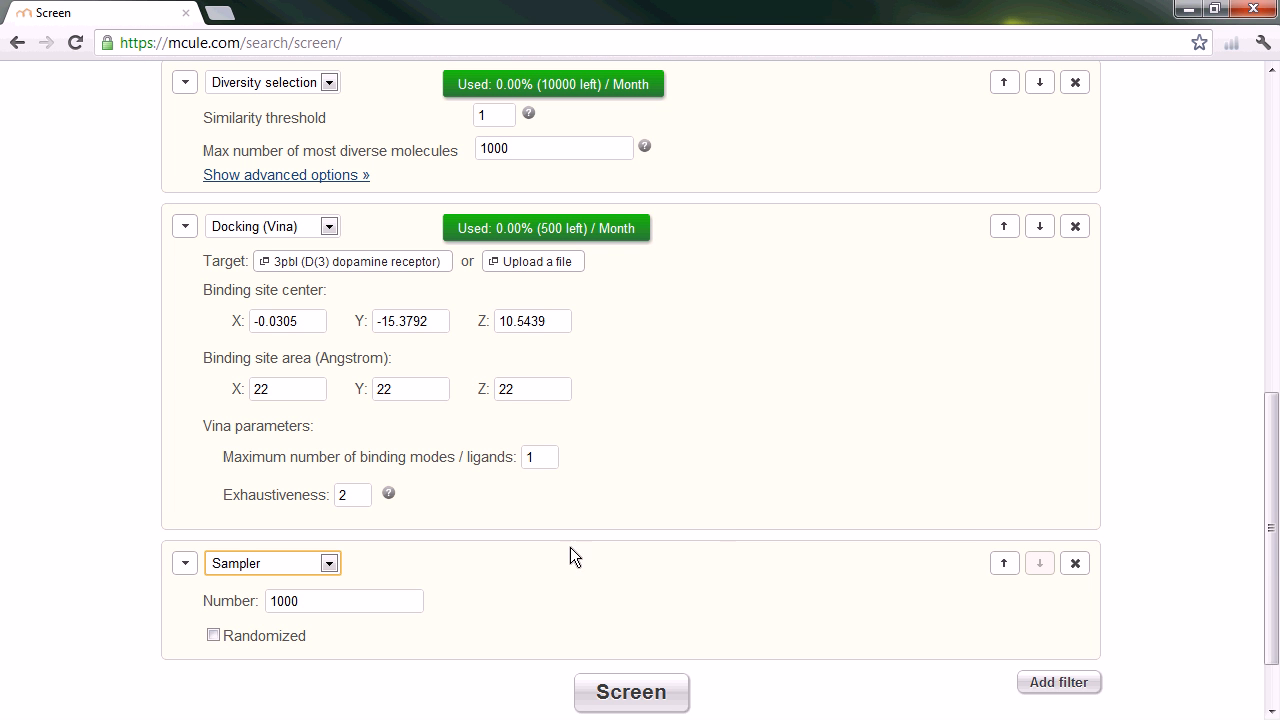
pyautogui.moveTo(320, 600); pyautogui.dragTo(242, 600)
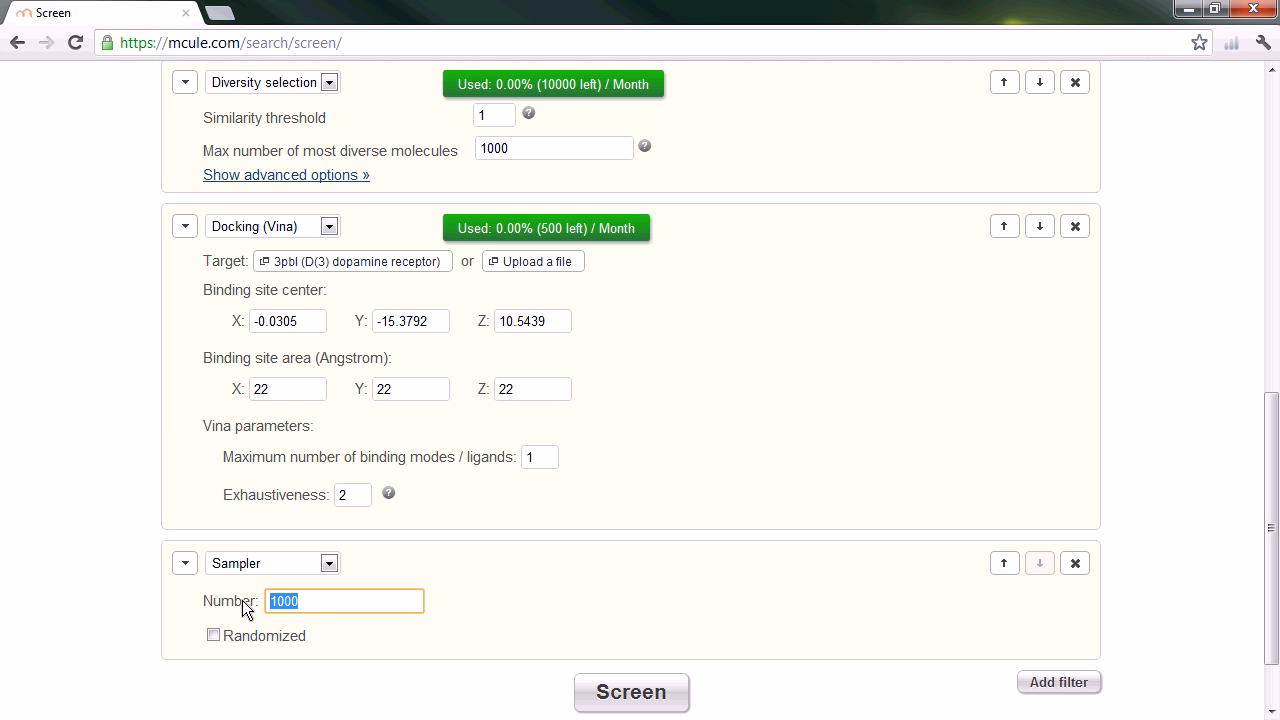
pyautogui.click(341, 601)
# Move the Sampler filter up so that it sits directly between the SMARTS query and Diversity selection filters
pyautogui.moveTo(507, 602); pyautogui.dragTo(496, 149)
pyautogui.scroll(1, 1268, 368)
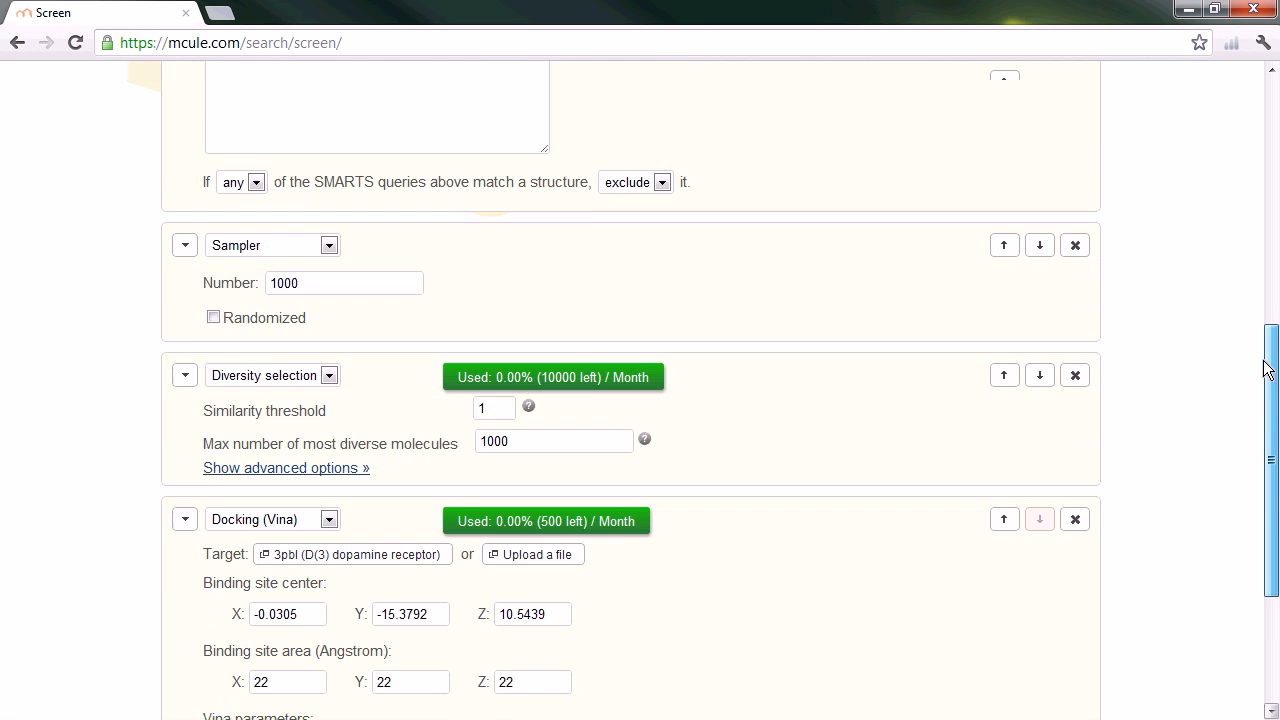
pyautogui.moveTo(1268, 368); pyautogui.dragTo(1257, 349)
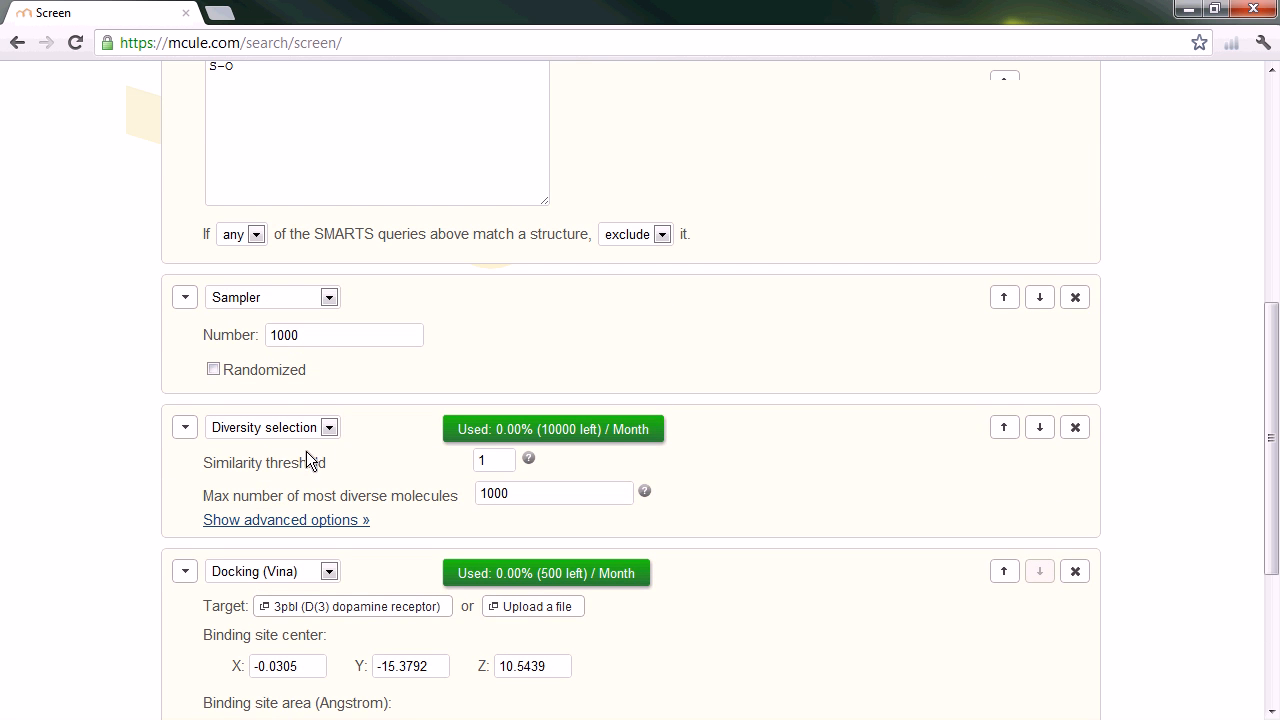
pyautogui.click(319, 334)
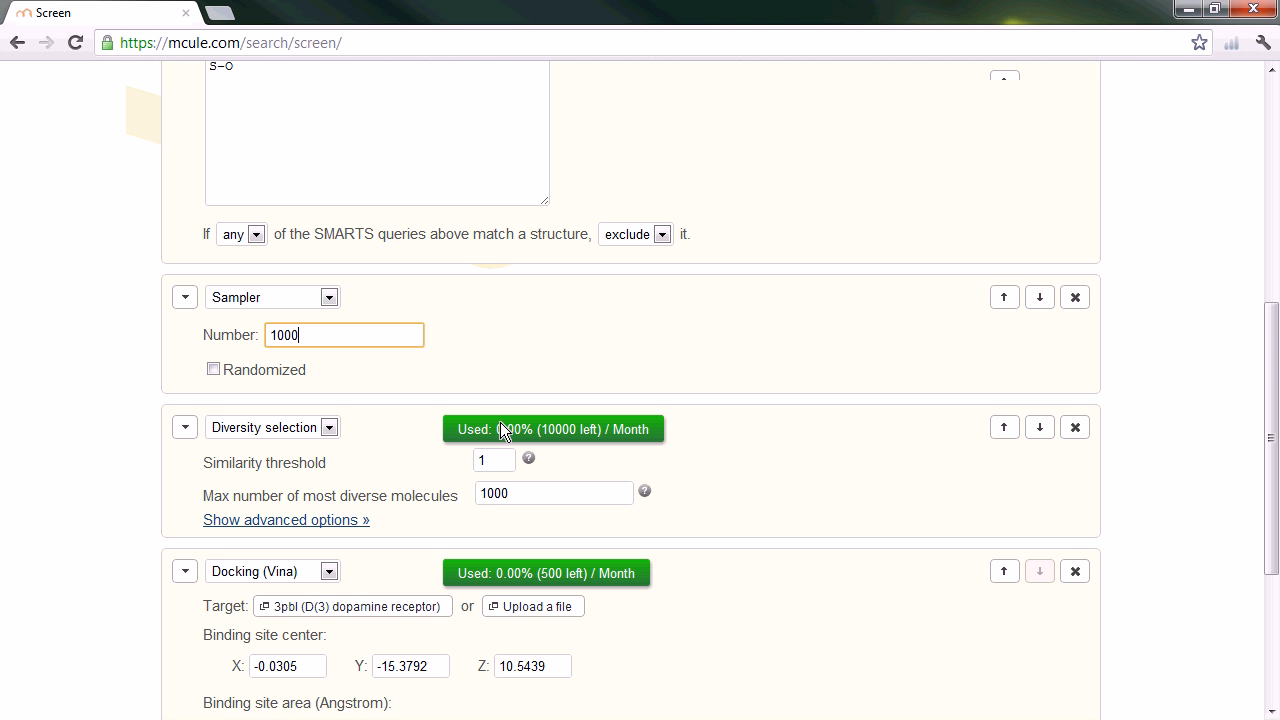
# Set the Diversity selection filter's maximum number of most diverse molecules to 100 and start the screen
pyautogui.click(528, 492)
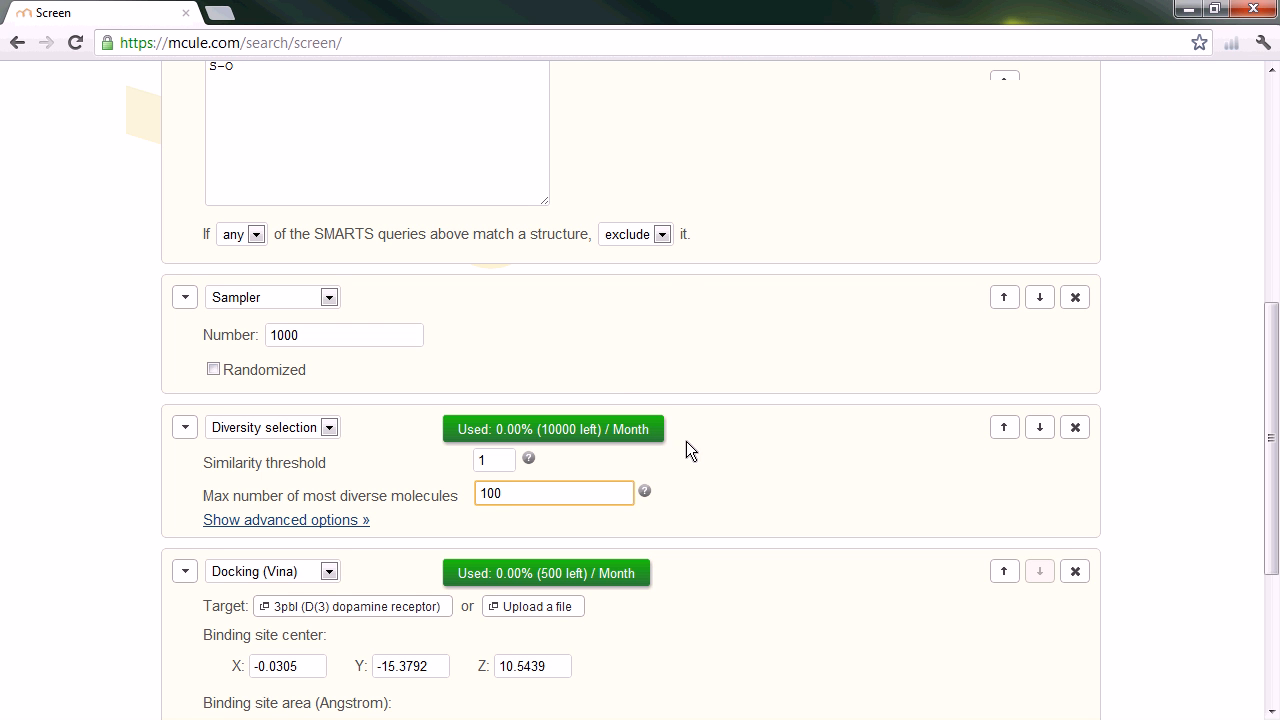
pyautogui.moveTo(640, 486)
pyautogui.moveTo(1270, 436); pyautogui.dragTo(1270, 547)
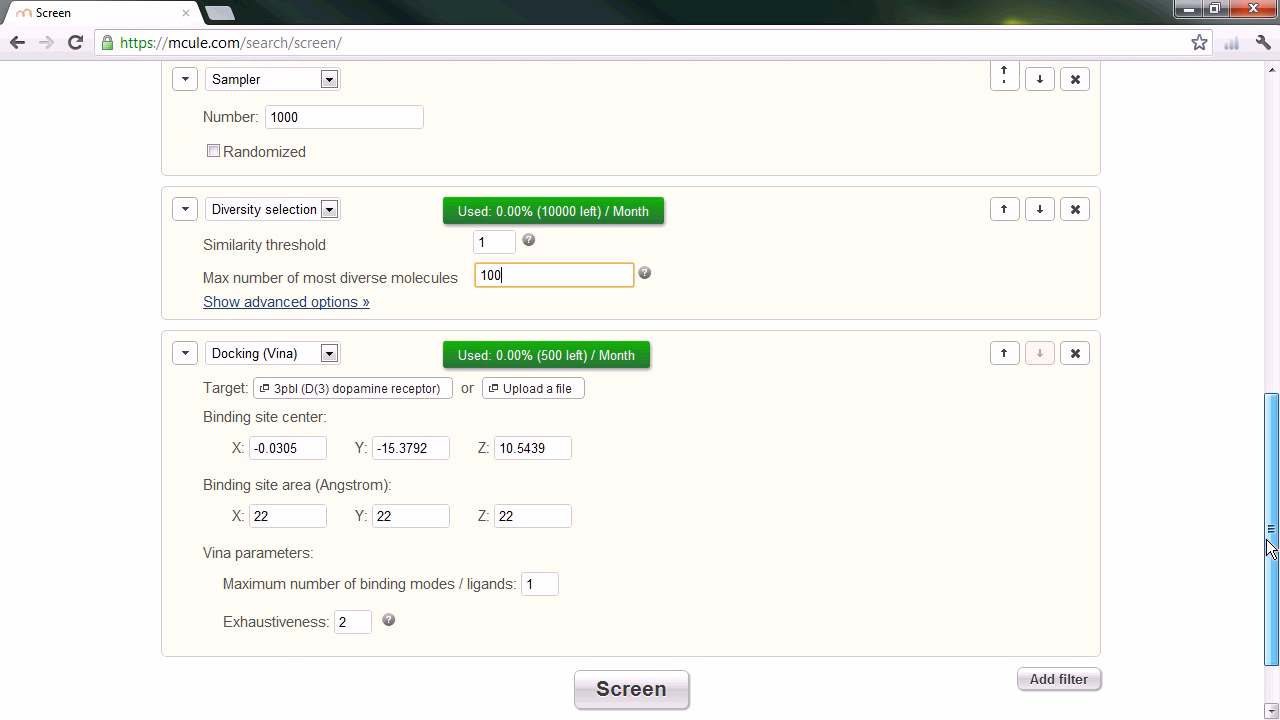
pyautogui.moveTo(1271, 547); pyautogui.dragTo(1271, 582)
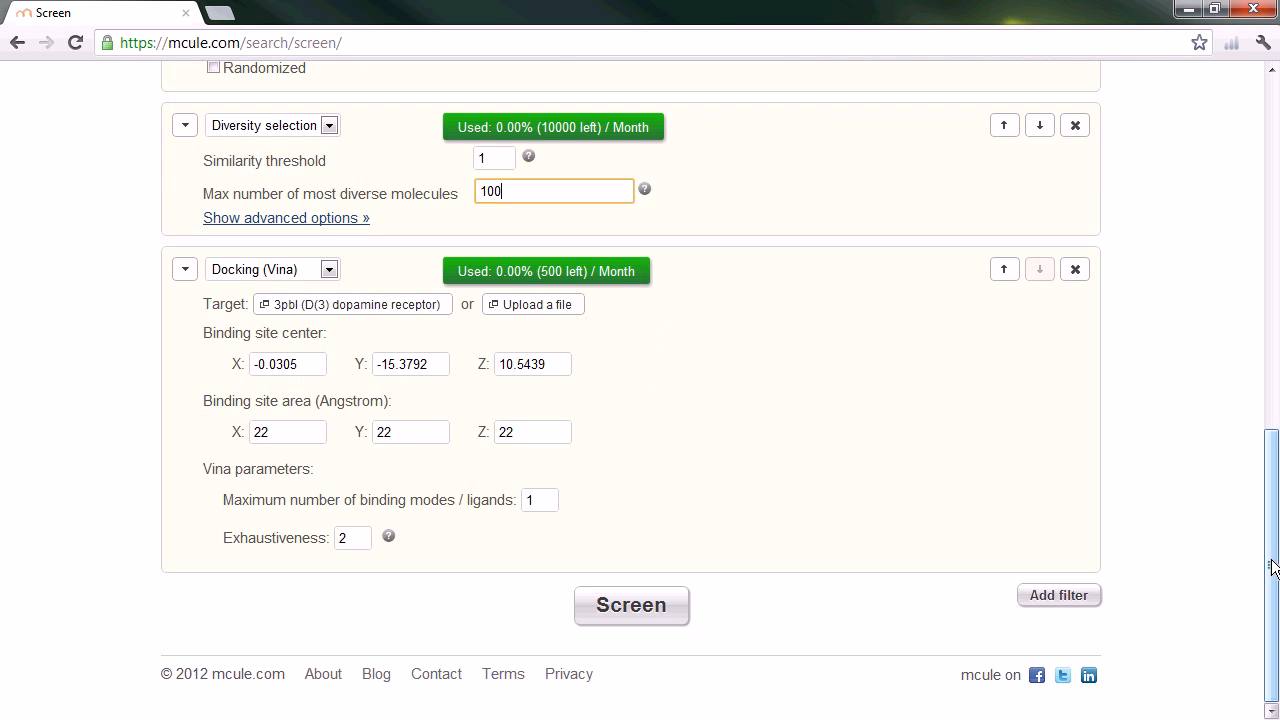
pyautogui.click(639, 605)
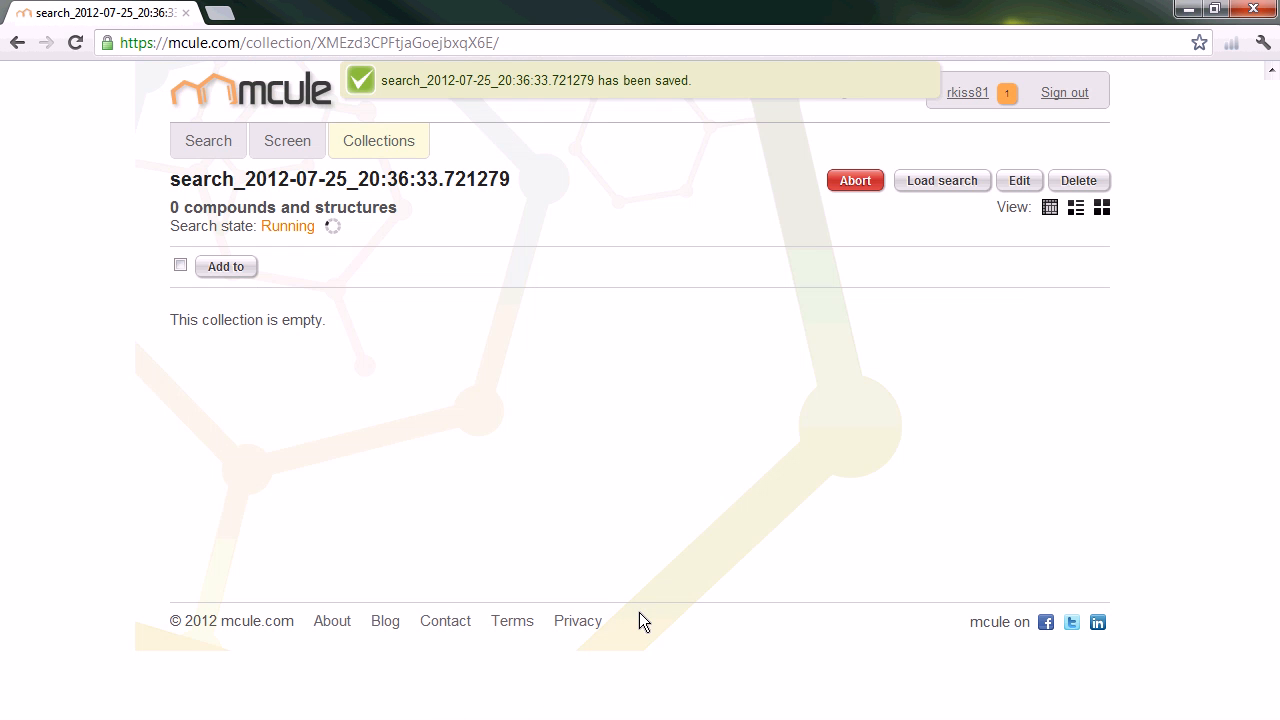
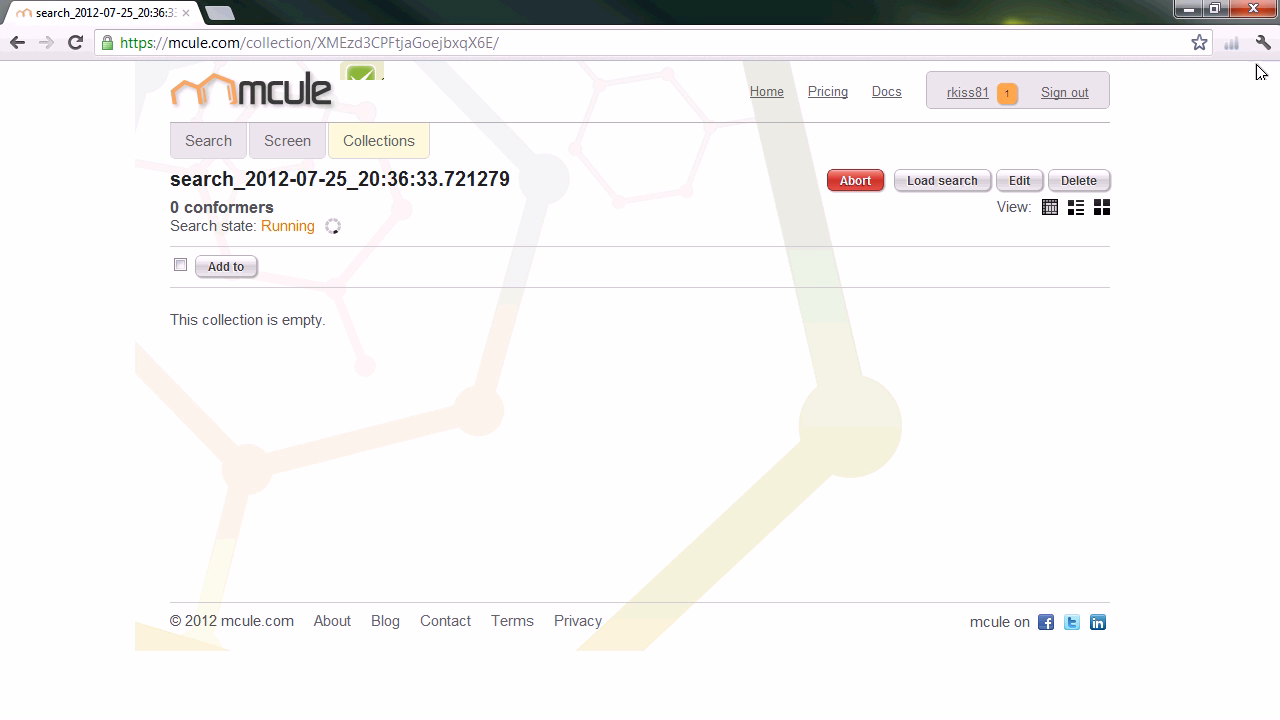
# Close the browser while the screen is running, reopen it on the mcule search page and maximize the window
pyautogui.click(1254, 10)
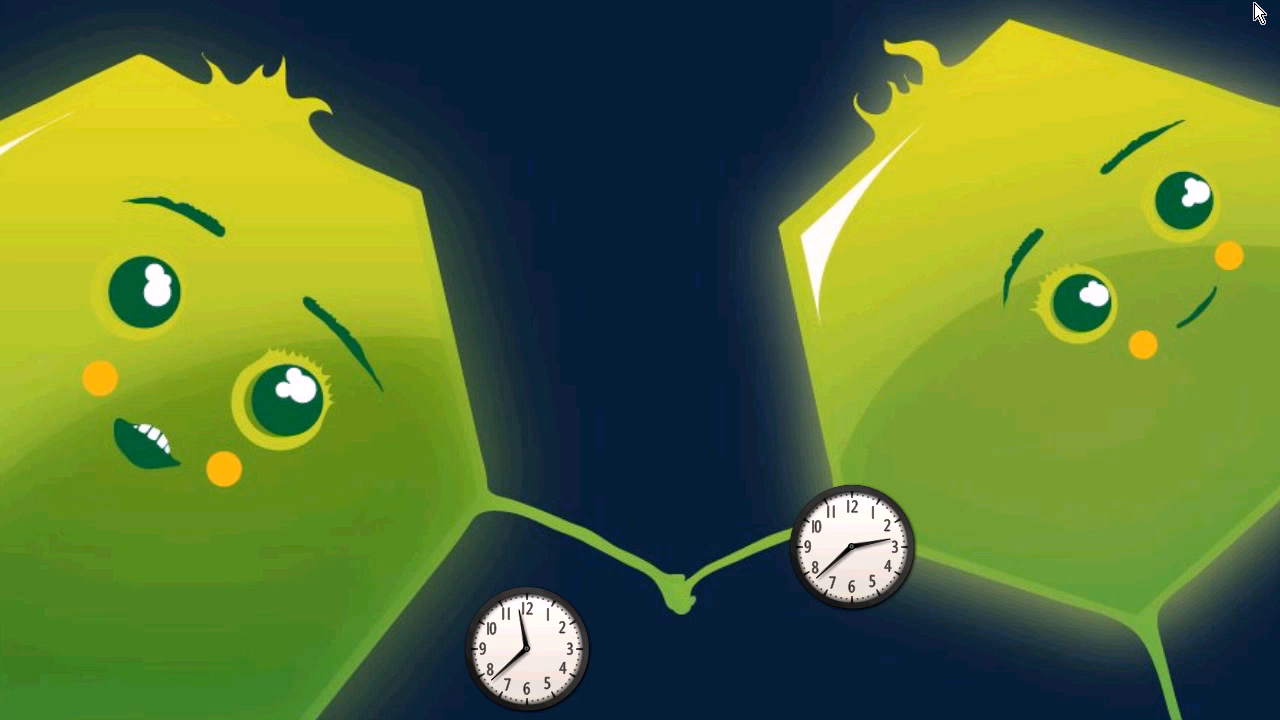
pyautogui.moveTo(0, 380); pyautogui.dragTo(130, 320)
pyautogui.moveTo(464, 198); pyautogui.dragTo(536, 175)
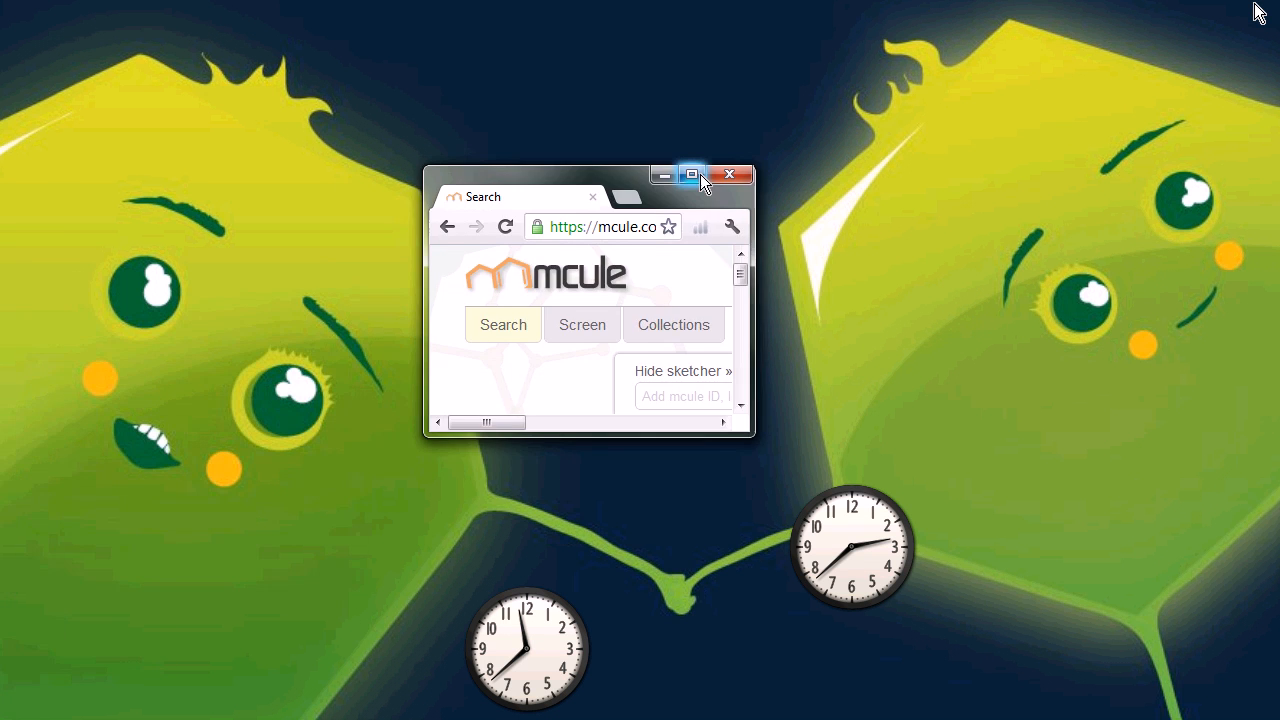
pyautogui.click(700, 174)
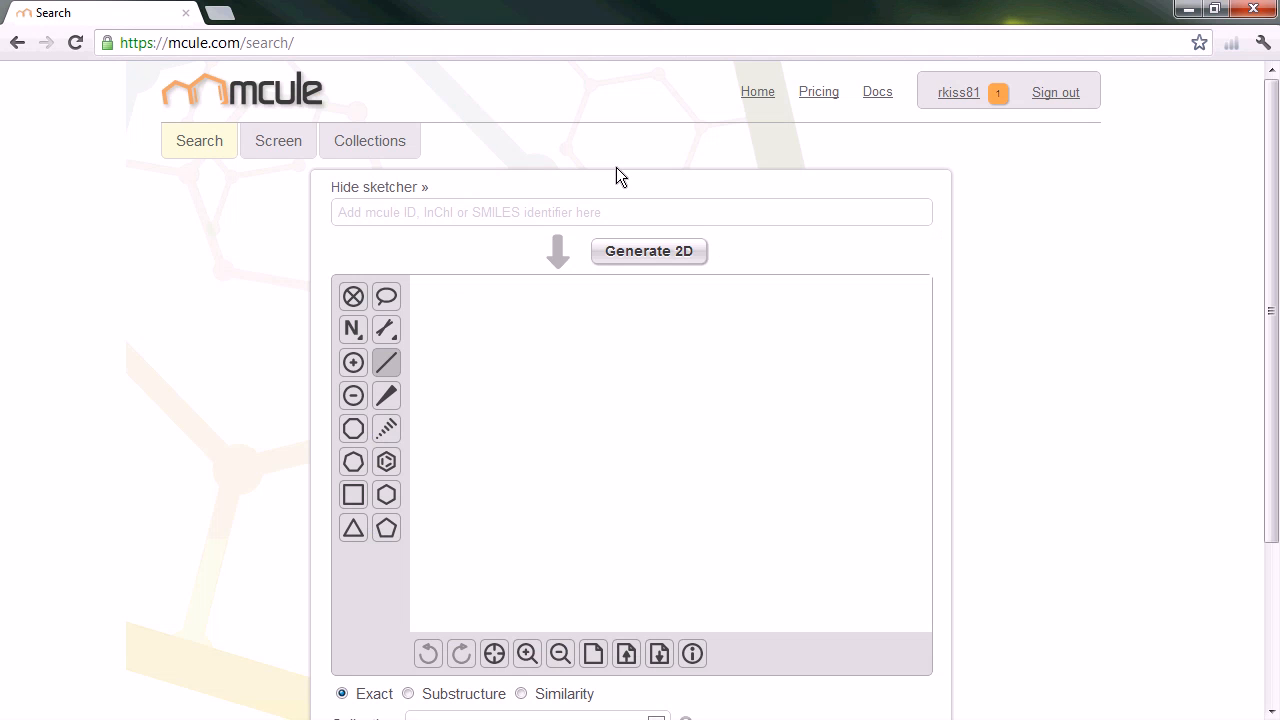
# View the list of collections and the blank screening form, and return to the structure search page
pyautogui.click(372, 140)
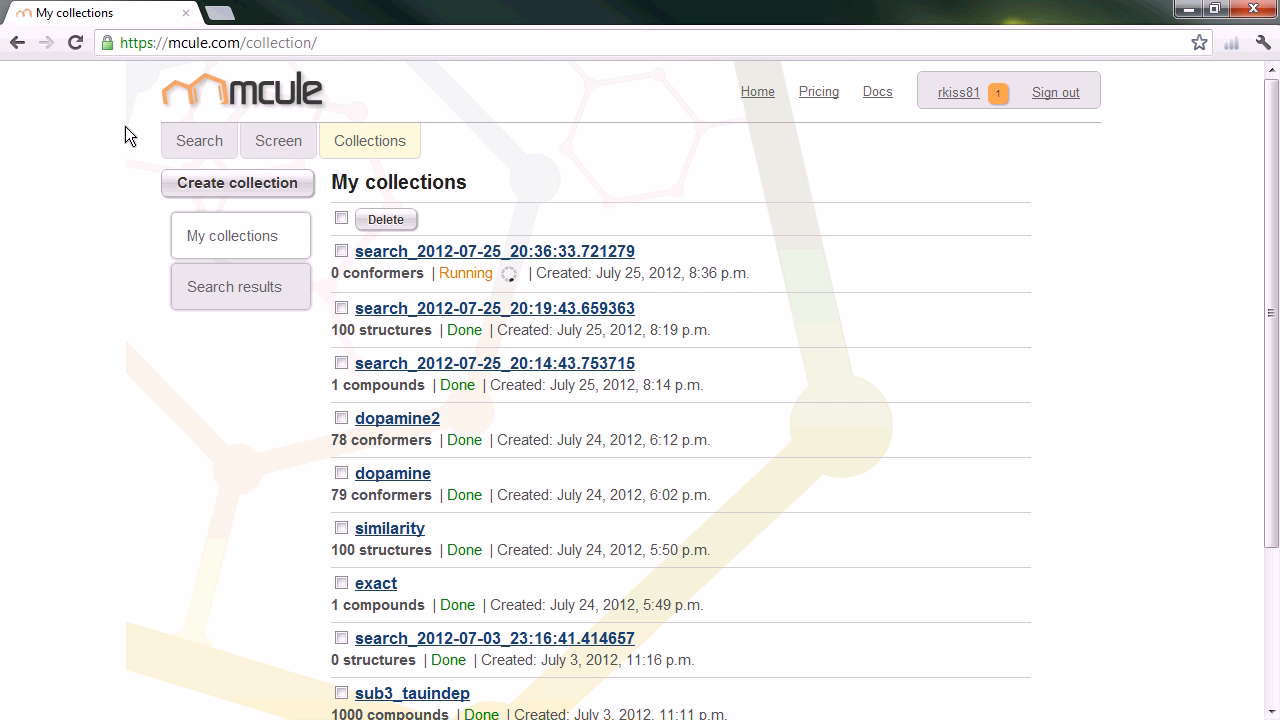
pyautogui.click(291, 142)
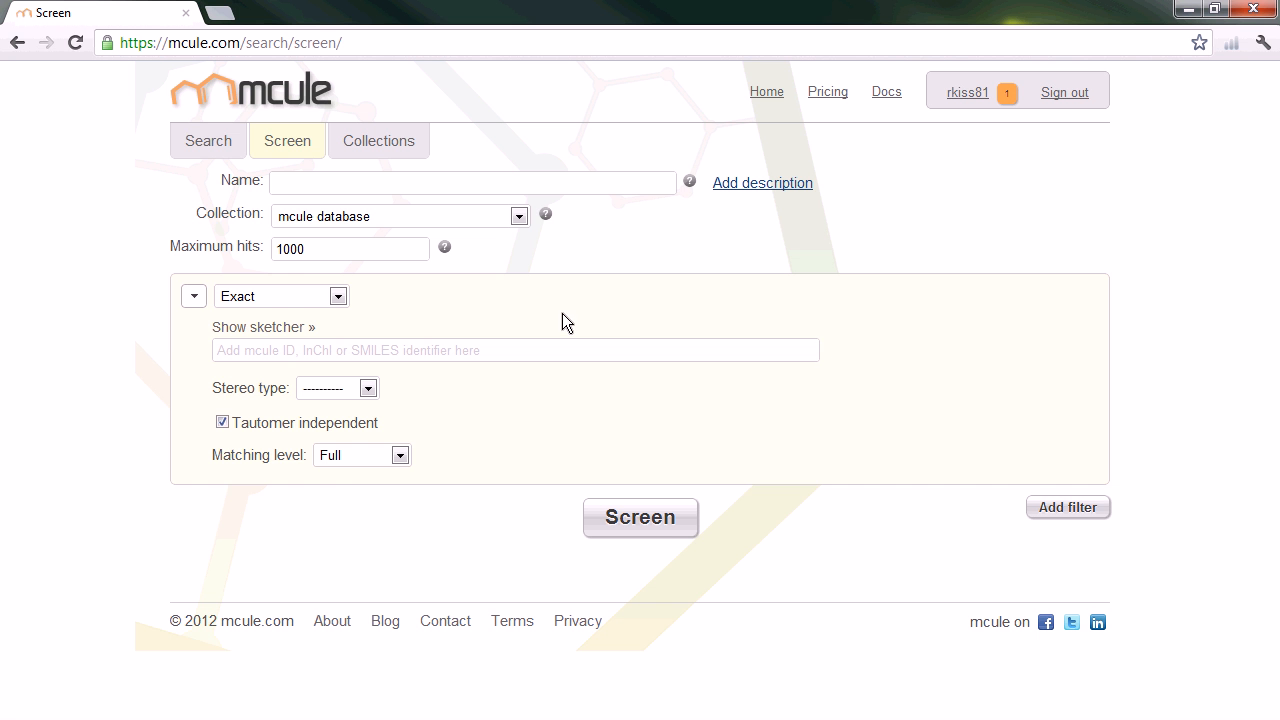
pyautogui.click(195, 140)
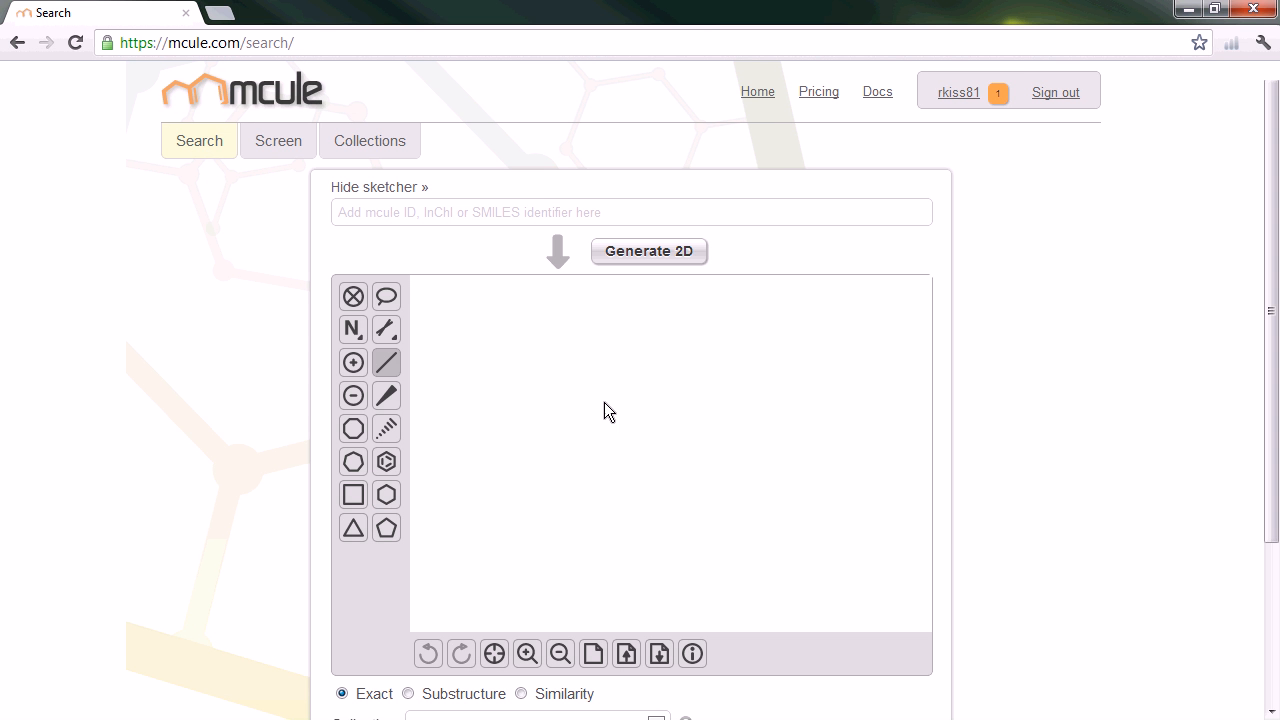
# Sketch quinoline from two fused benzene rings with a nitrogen next to the ring fusion, and run an exact search
pyautogui.click(394, 461)
pyautogui.click(510, 413)
pyautogui.click(571, 394)
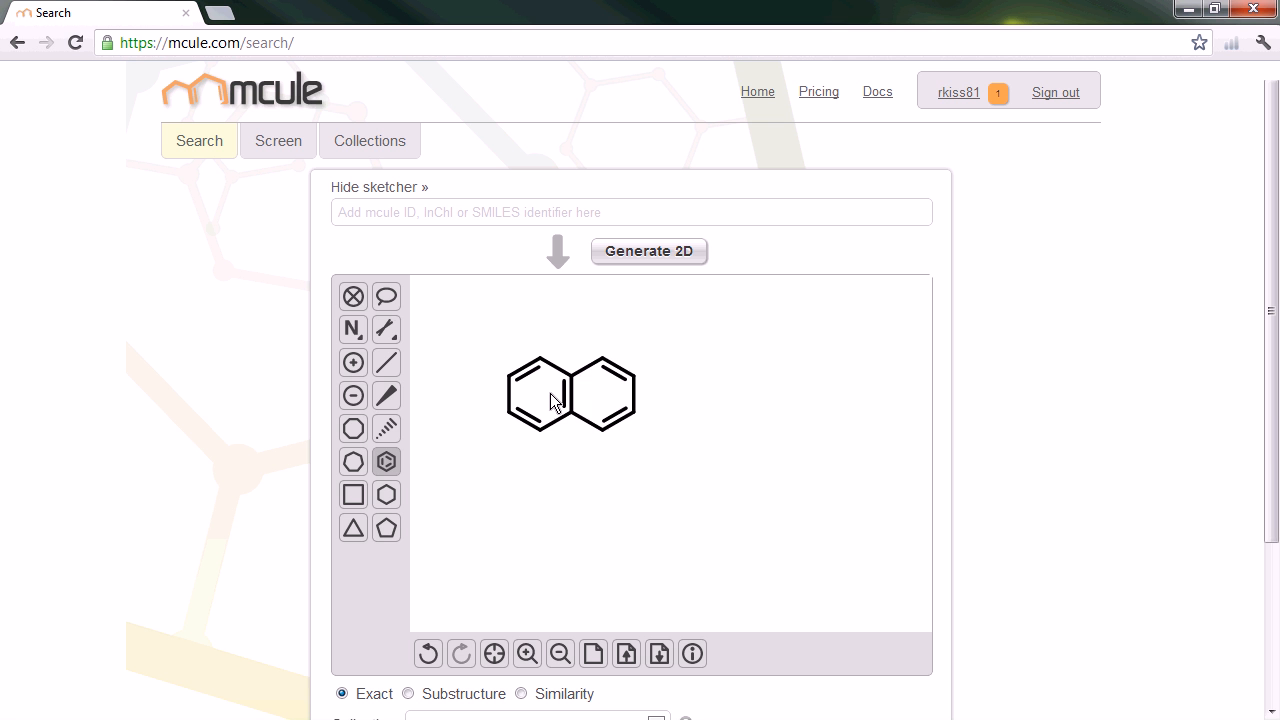
pyautogui.click(357, 333)
pyautogui.click(457, 329)
pyautogui.click(540, 429)
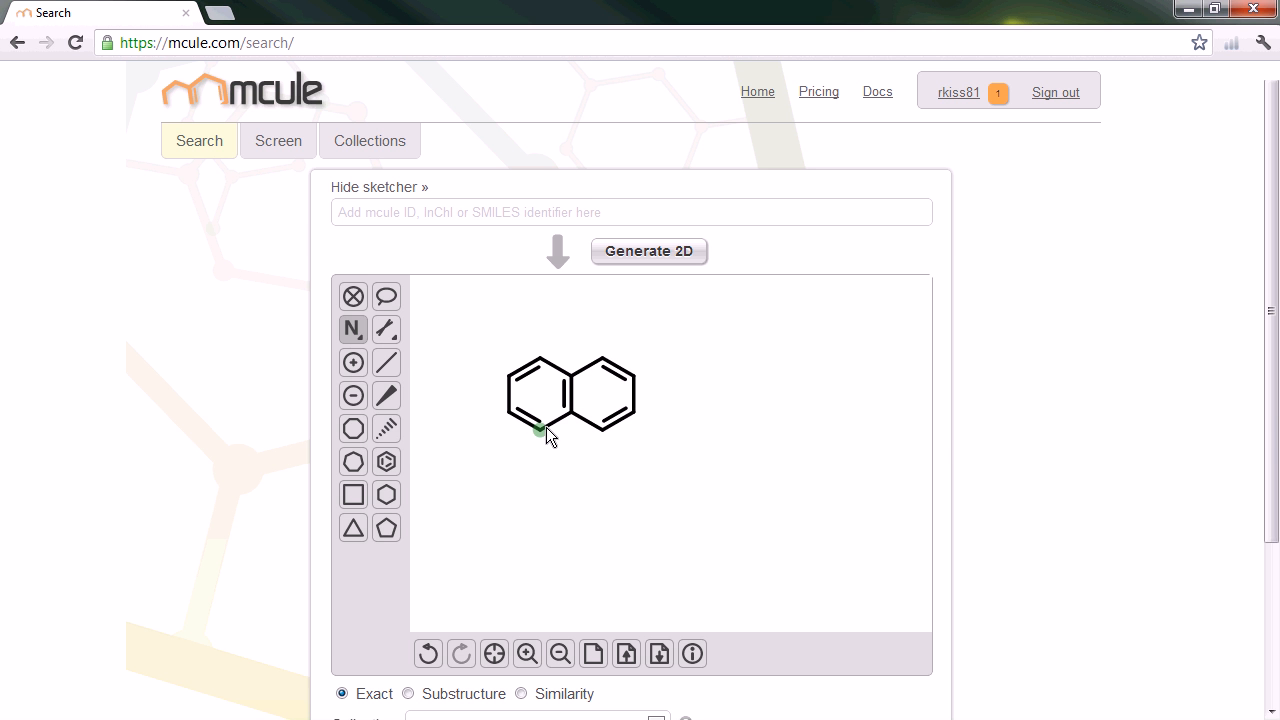
pyautogui.moveTo(1266, 429); pyautogui.dragTo(1246, 594)
pyautogui.click(657, 586)
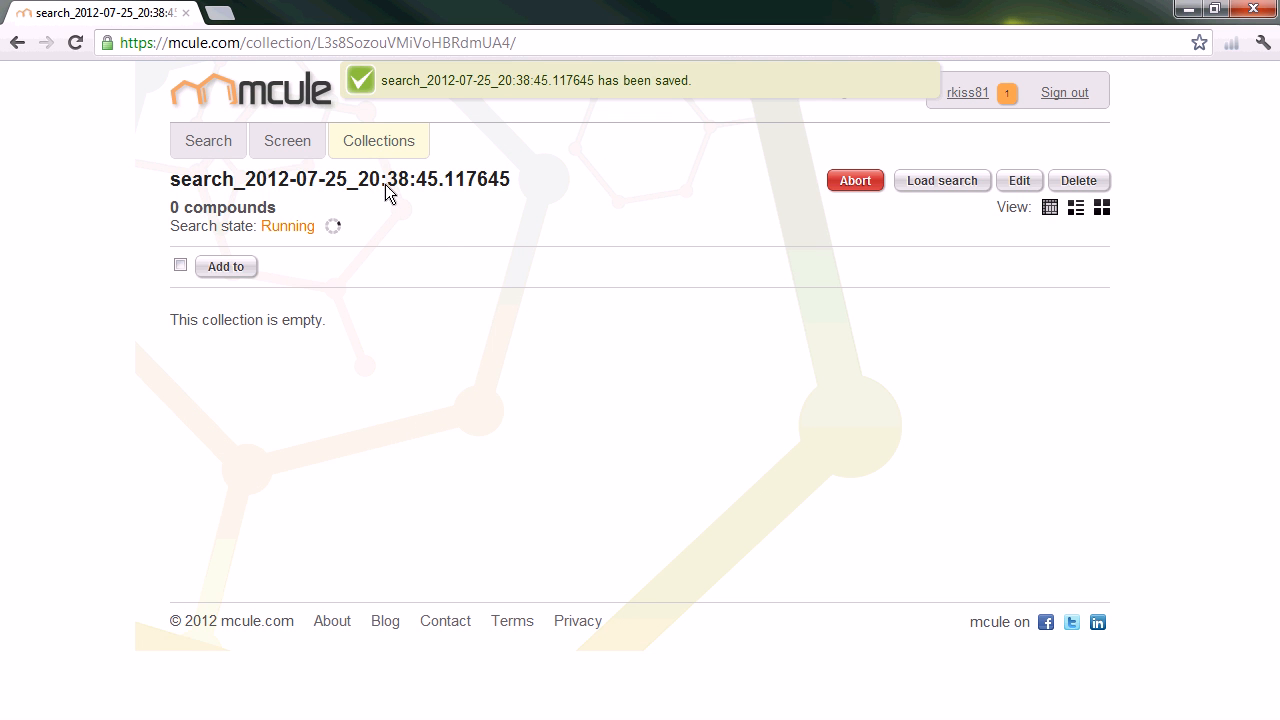
# Open the exact search's result from the collections, and return to the list to check the running screen's progress
pyautogui.click(381, 140)
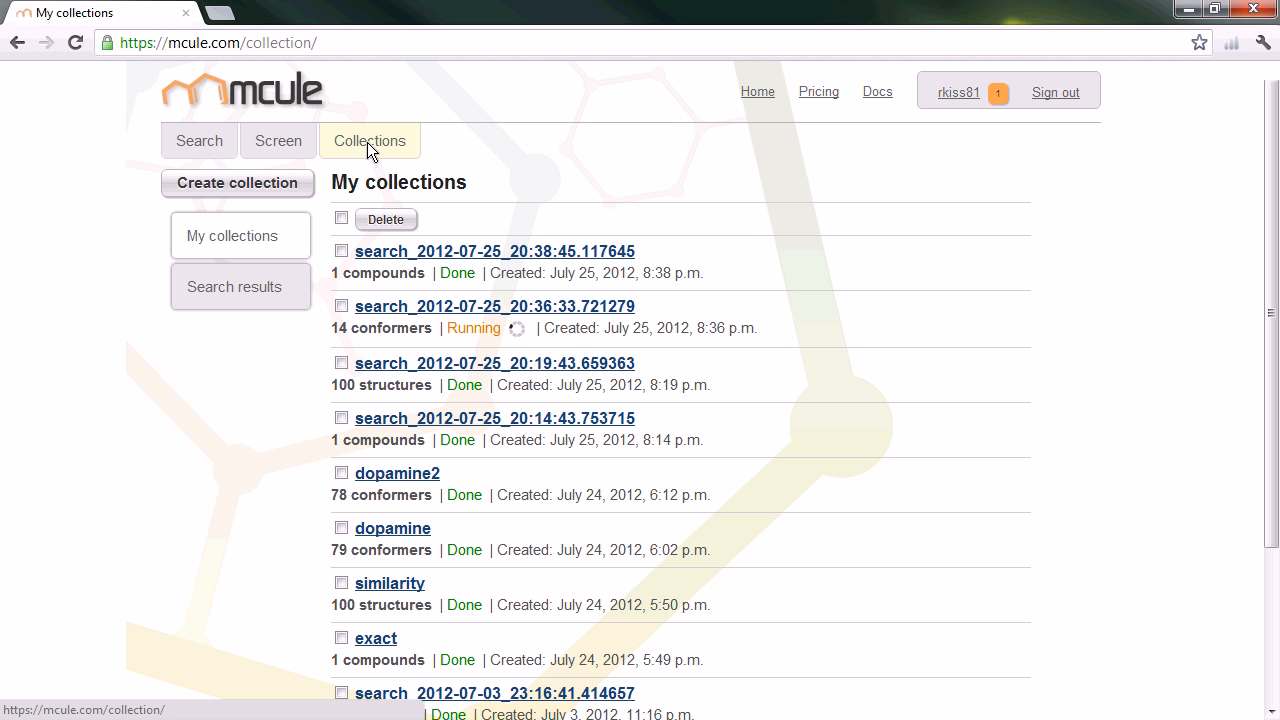
pyautogui.click(408, 254)
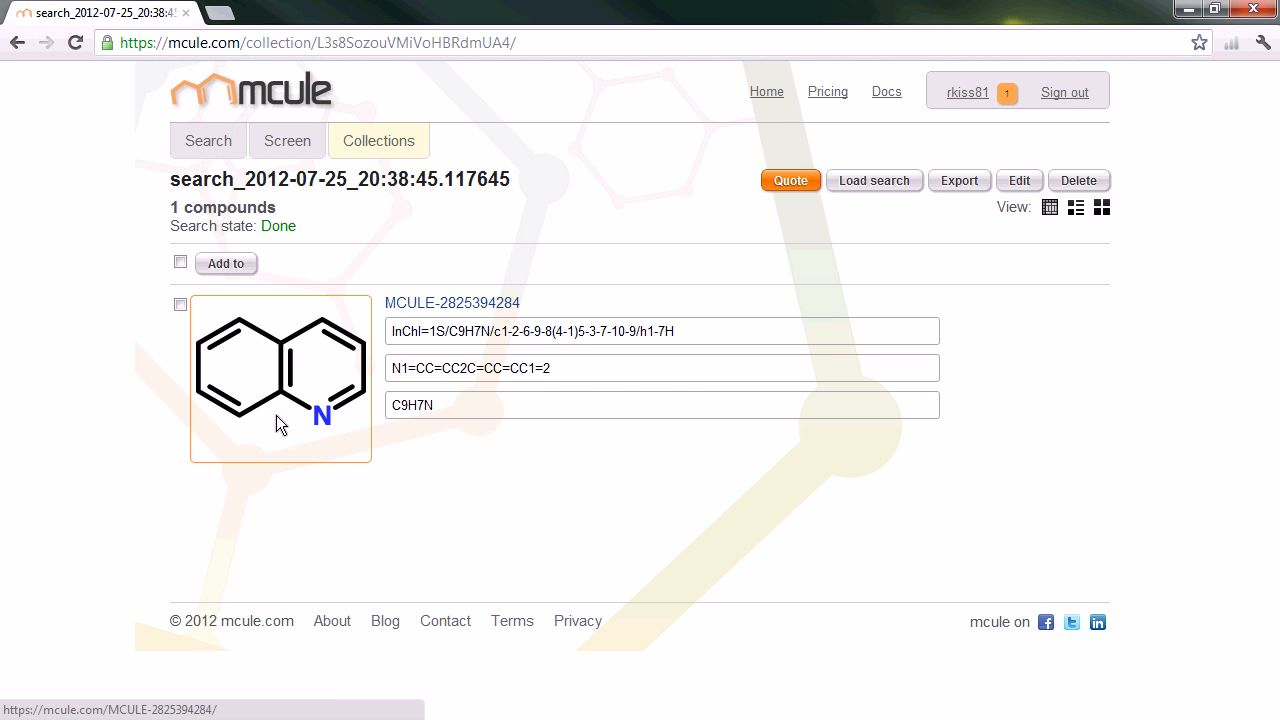
pyautogui.click(371, 139)
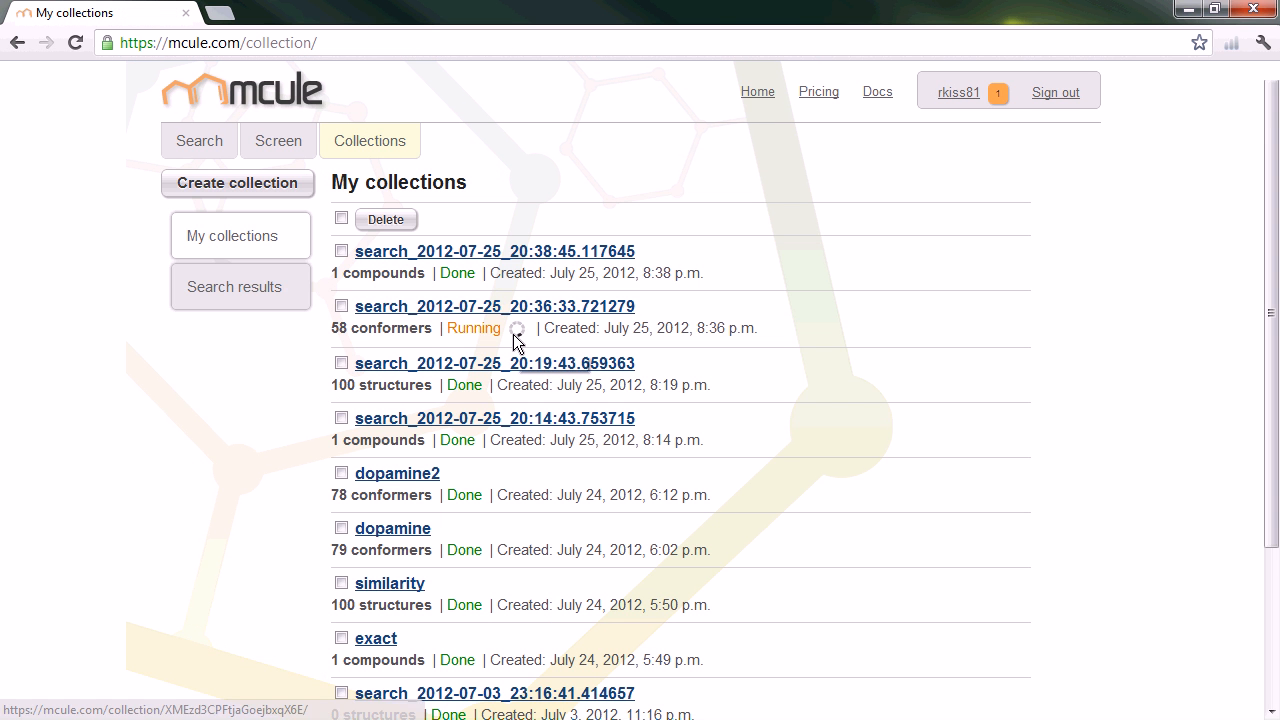
pyautogui.moveTo(331, 328); pyautogui.dragTo(368, 328)
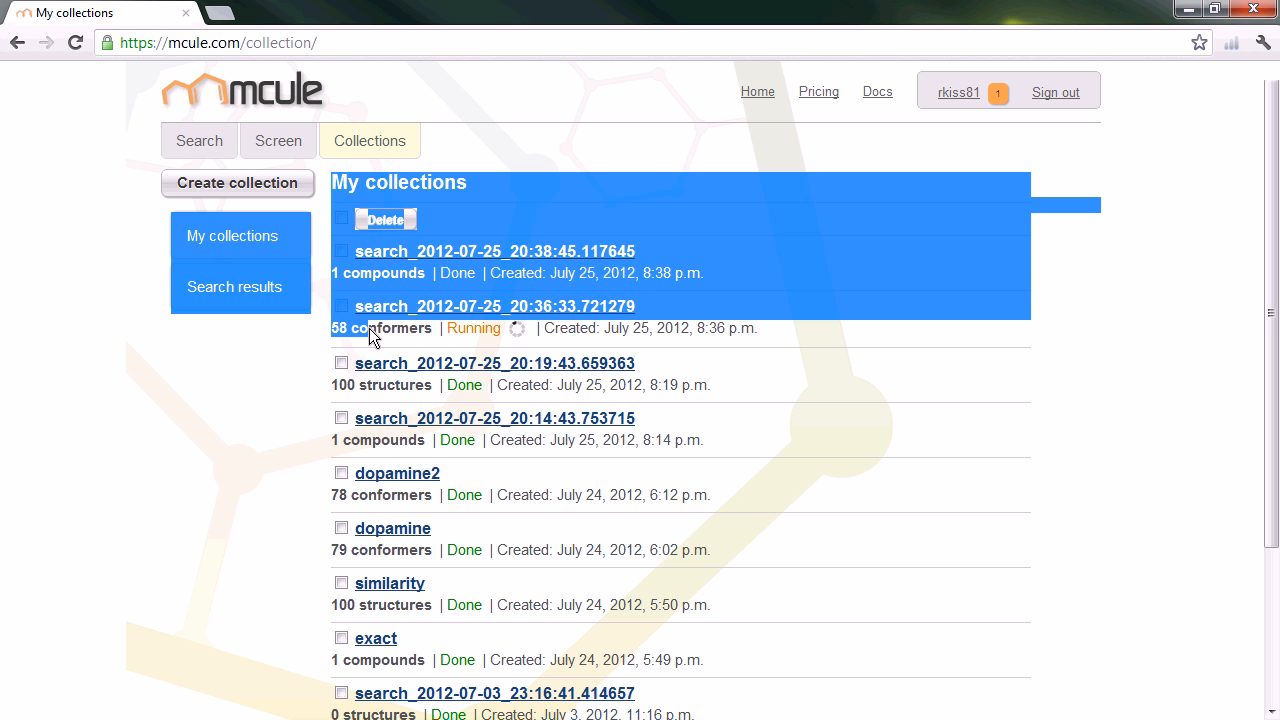
pyautogui.click(335, 330)
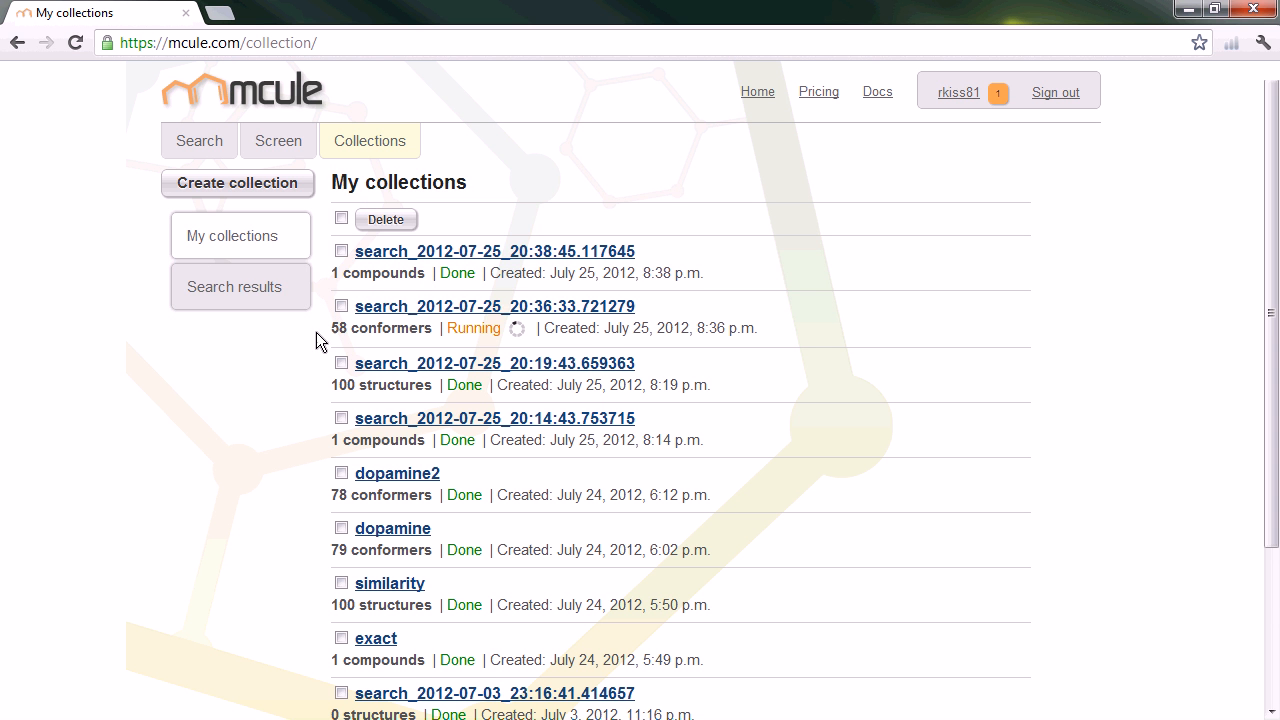
# Open the results of the docking screen search_2012-07-25_20:36:33.721279 and display the hits in table view
pyautogui.click(412, 310)
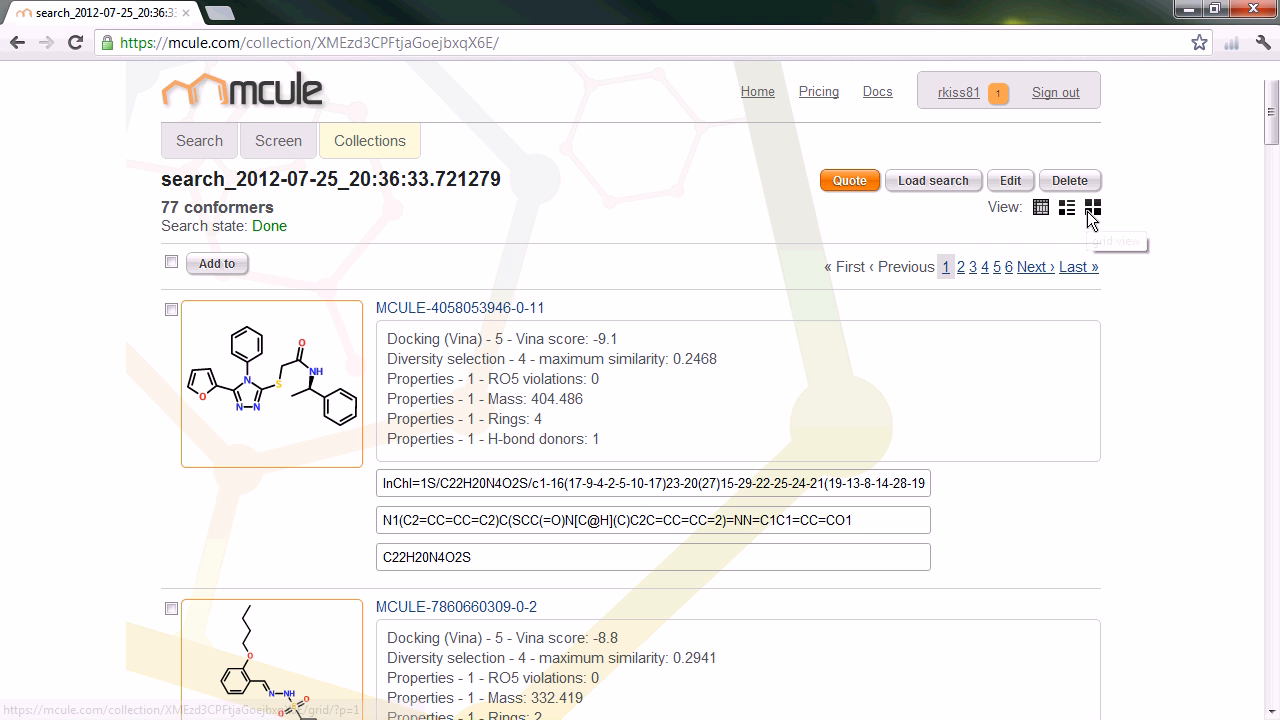
pyautogui.click(1040, 209)
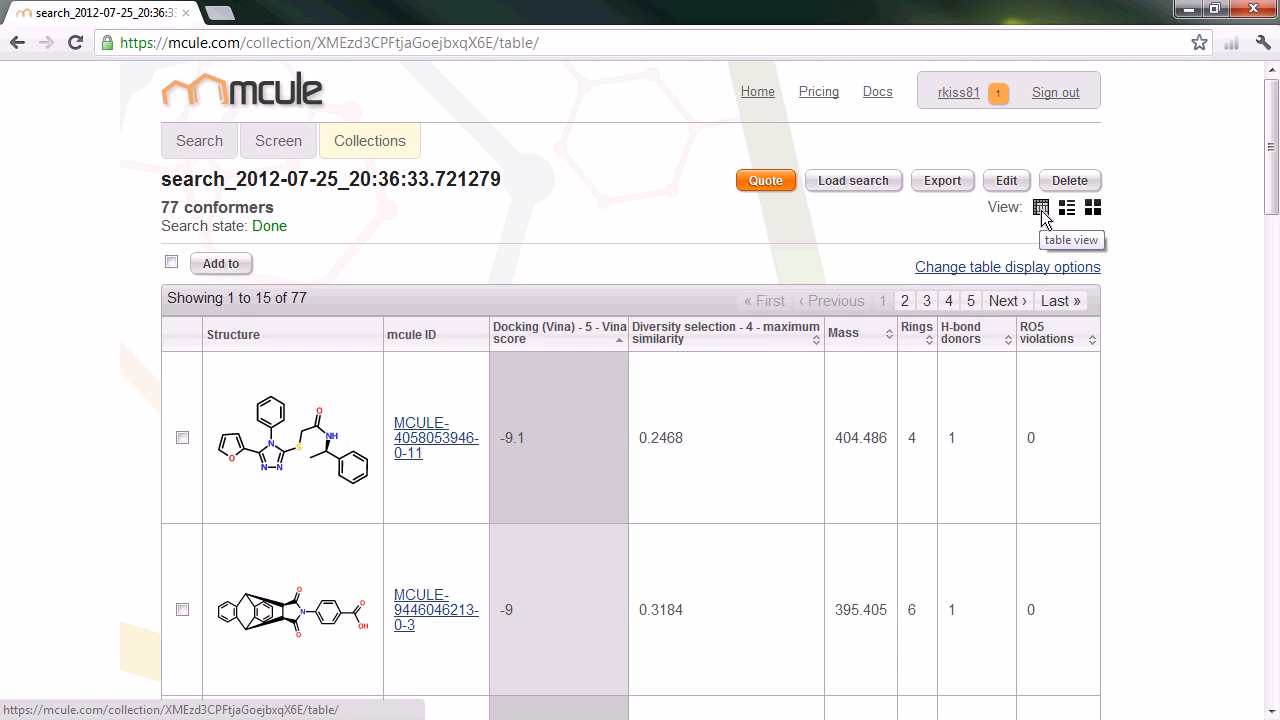
pyautogui.scroll(-1, 995, 373)
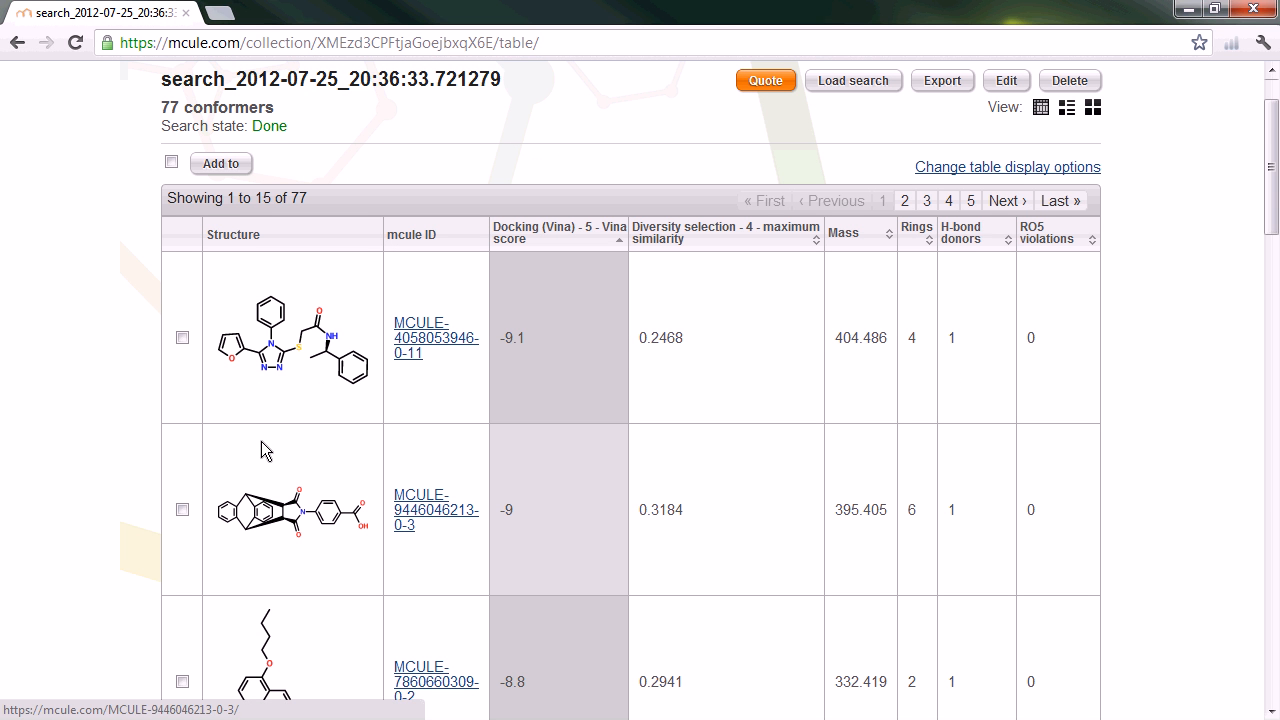
pyautogui.scroll(1, 268, 450)
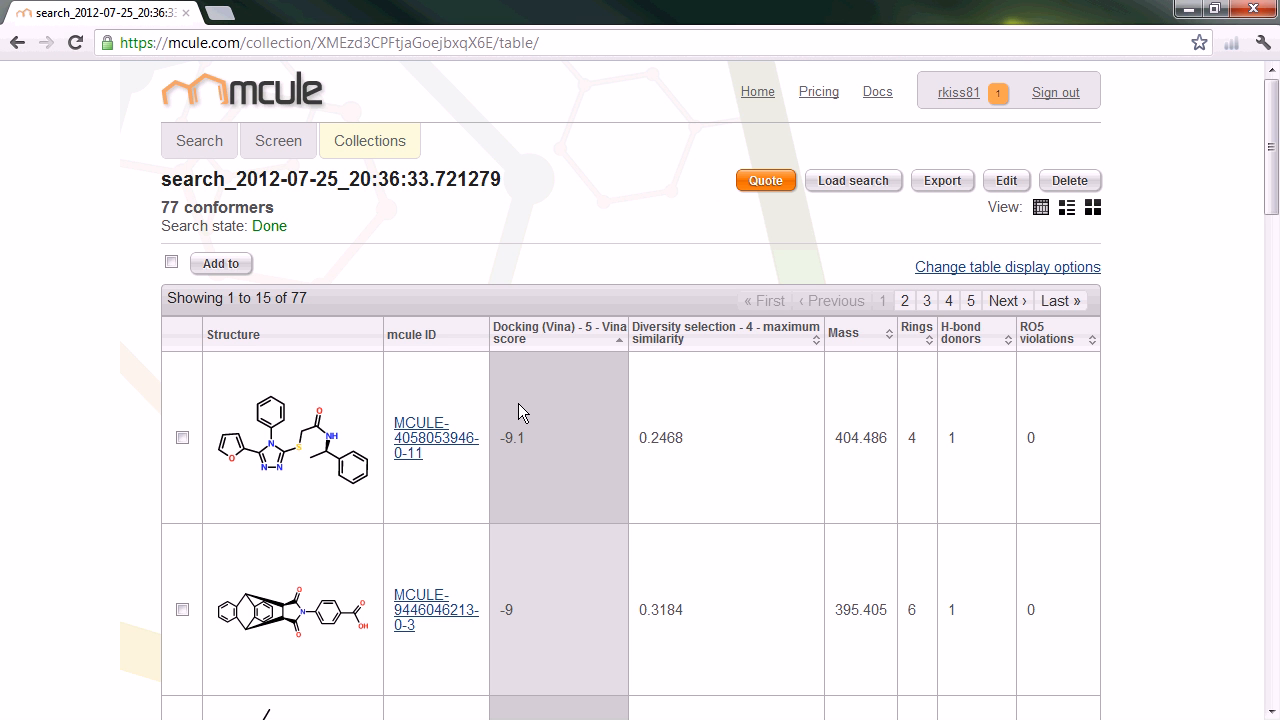
pyautogui.scroll(-1, 538, 413)
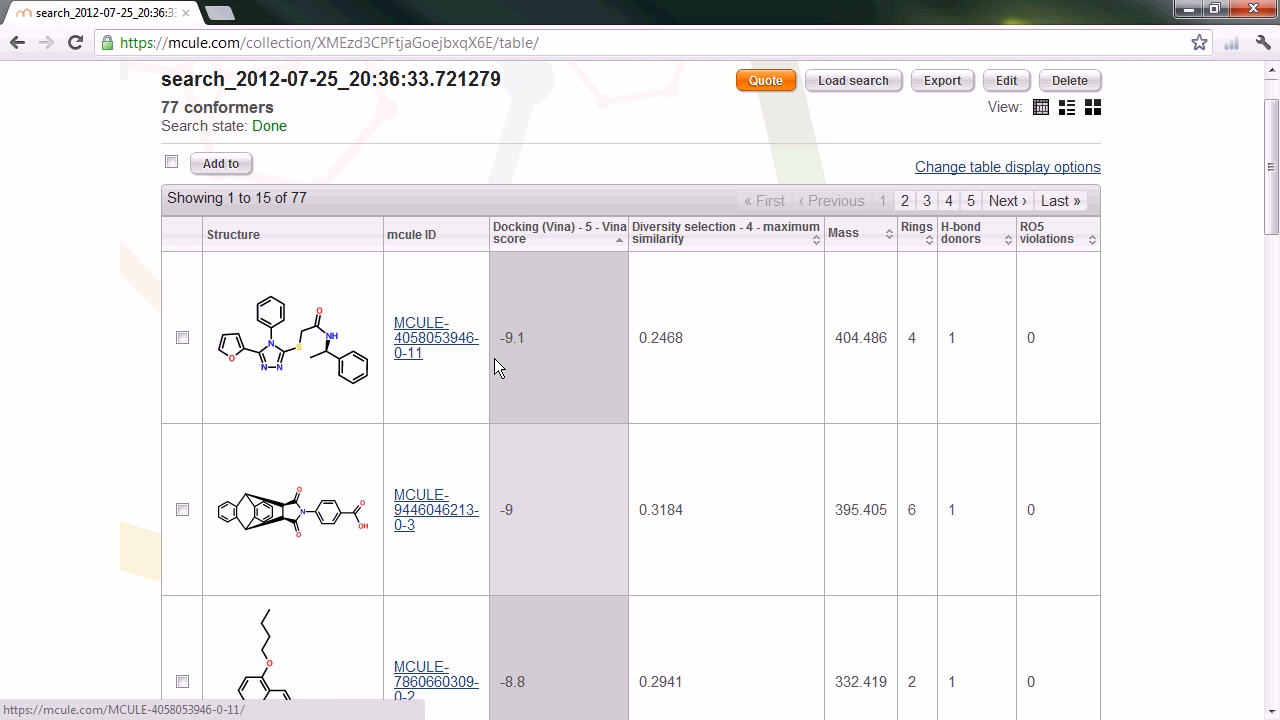
pyautogui.click(296, 365)
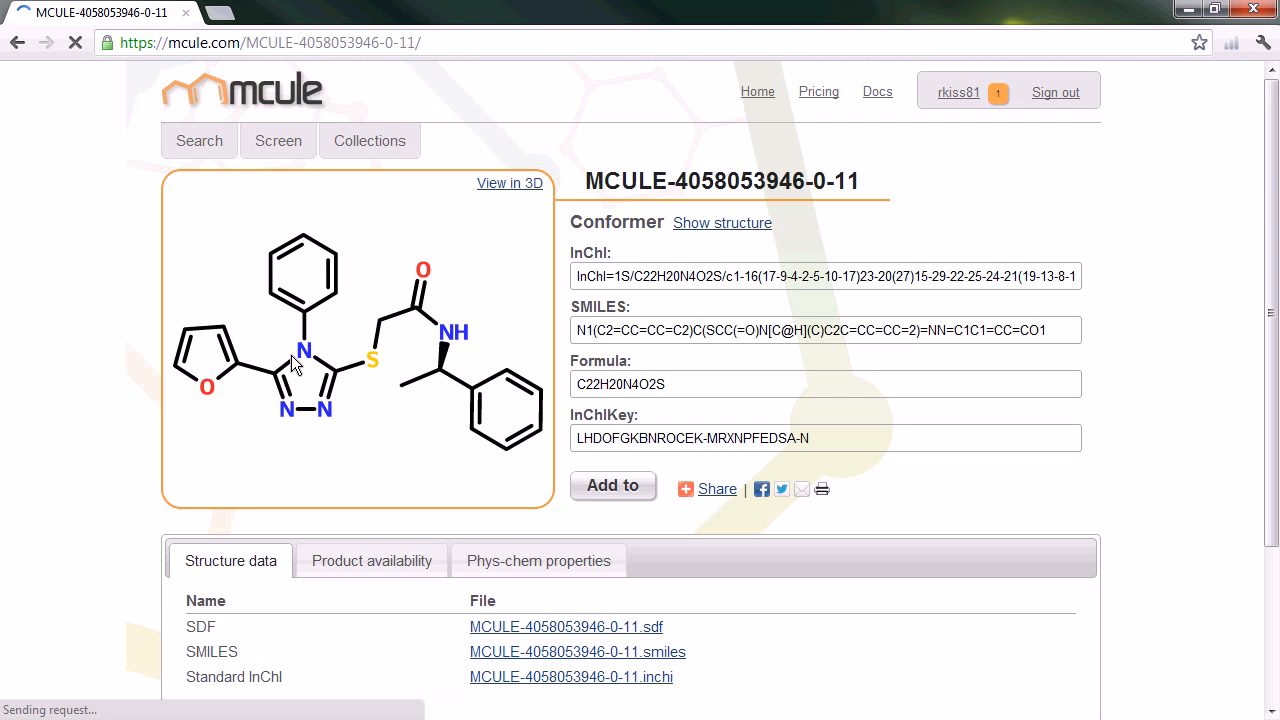
pyautogui.click(511, 186)
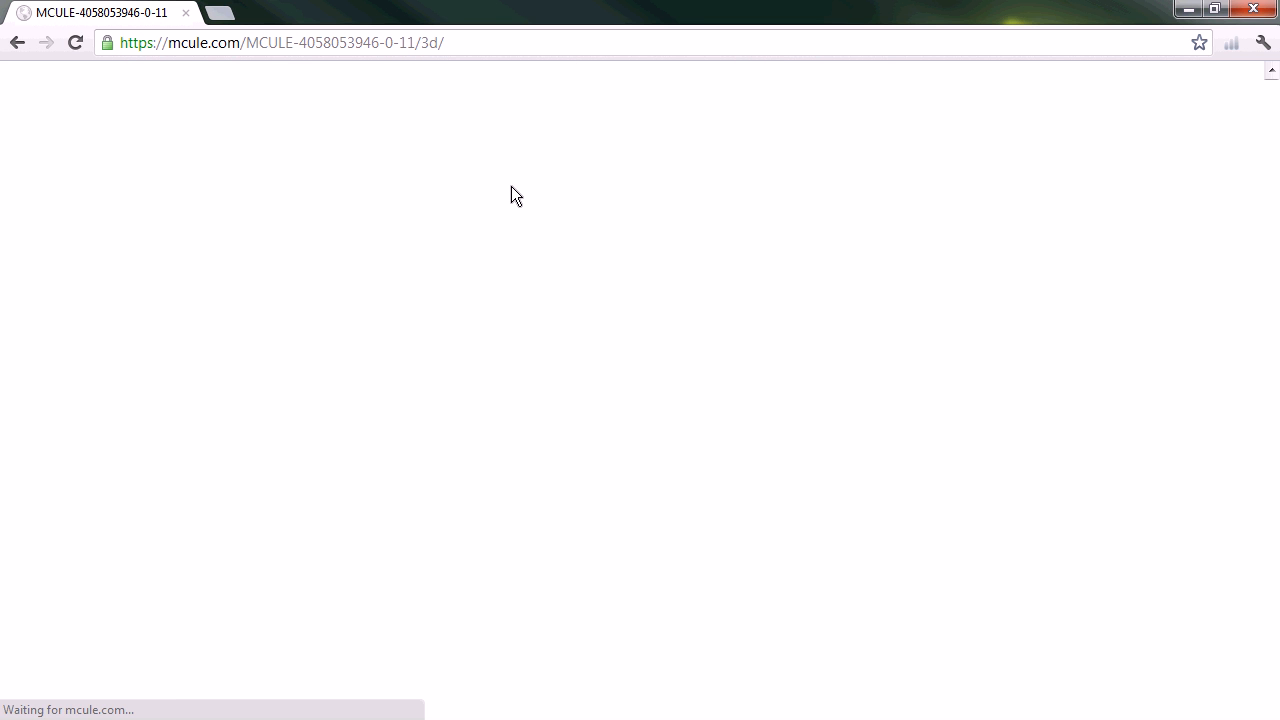
pyautogui.moveTo(470, 306); pyautogui.dragTo(429, 364)
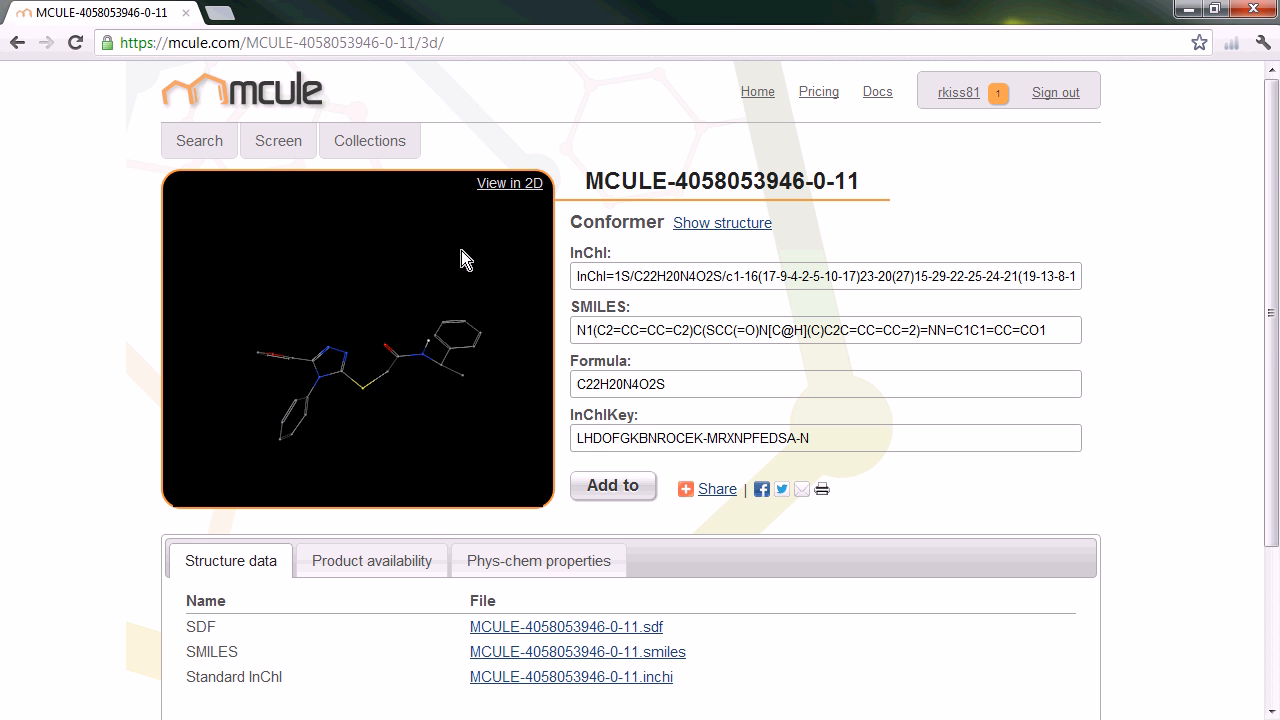
pyautogui.moveTo(461, 257); pyautogui.dragTo(478, 337)
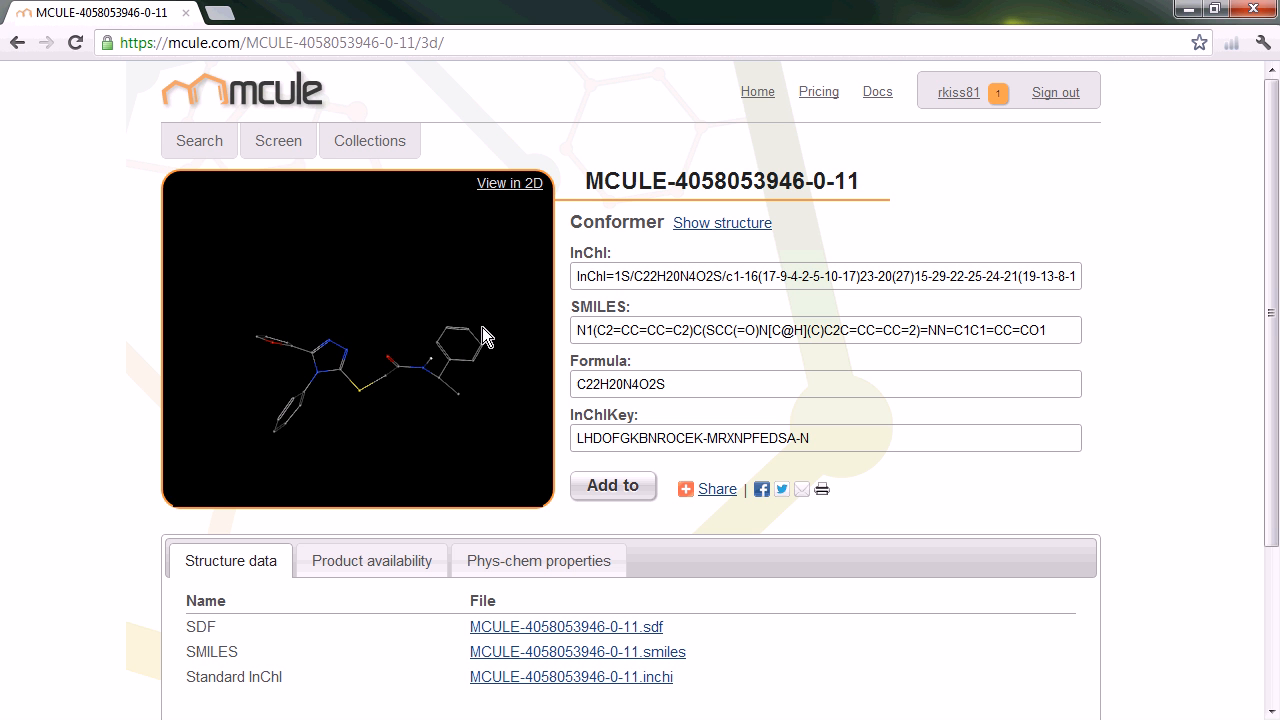
pyautogui.click(518, 187)
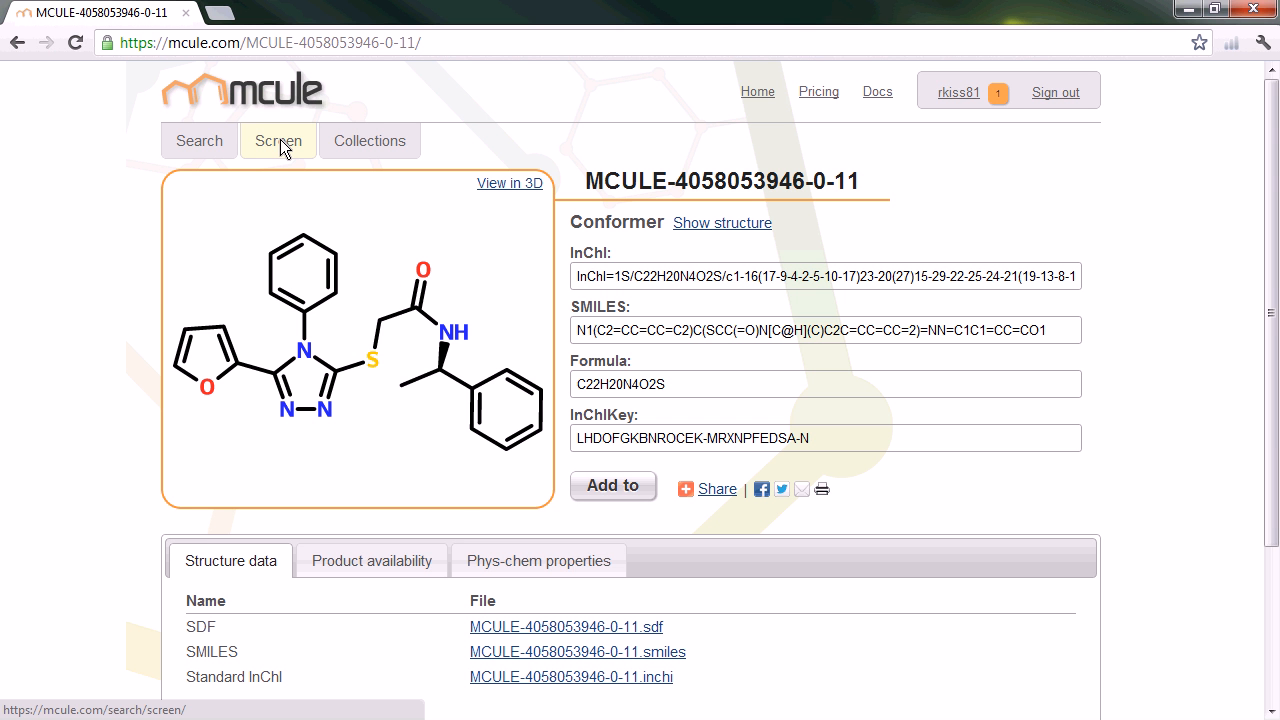
# Reopen the docking screen search_2012-07-25_20:36:33.721279 from the collections and display its hits in grid view
pyautogui.click(366, 143)
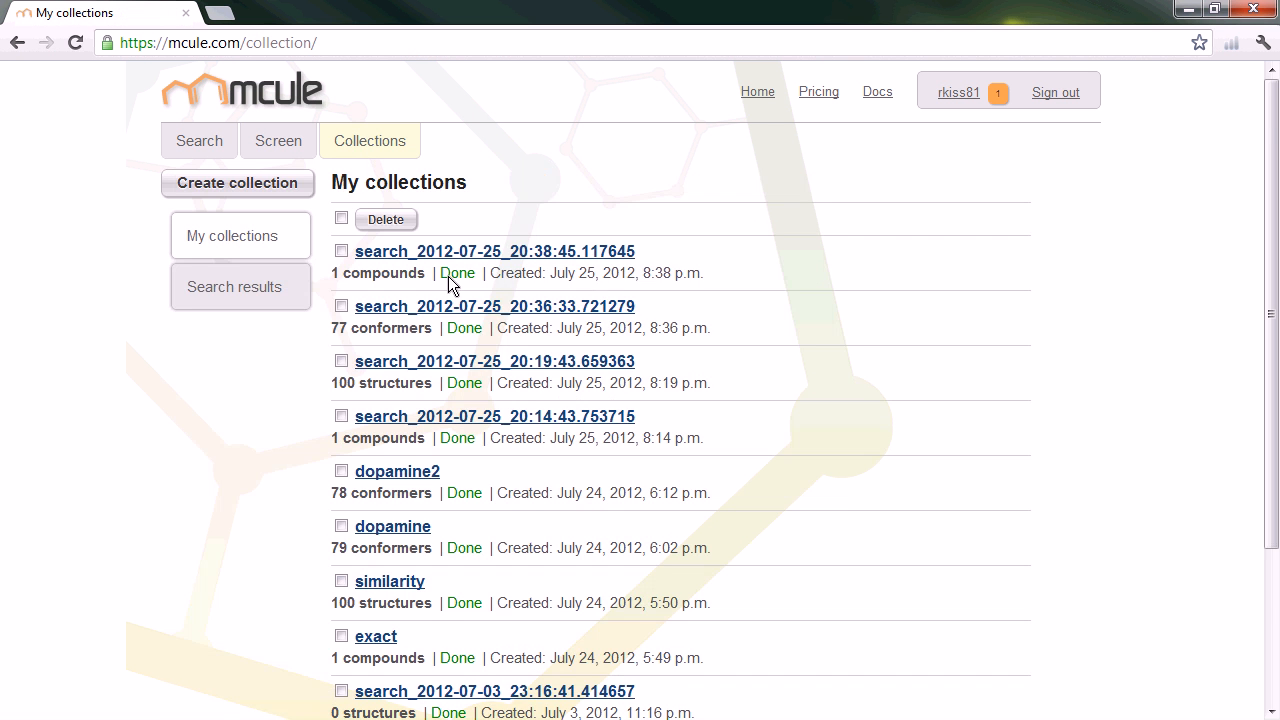
pyautogui.click(466, 306)
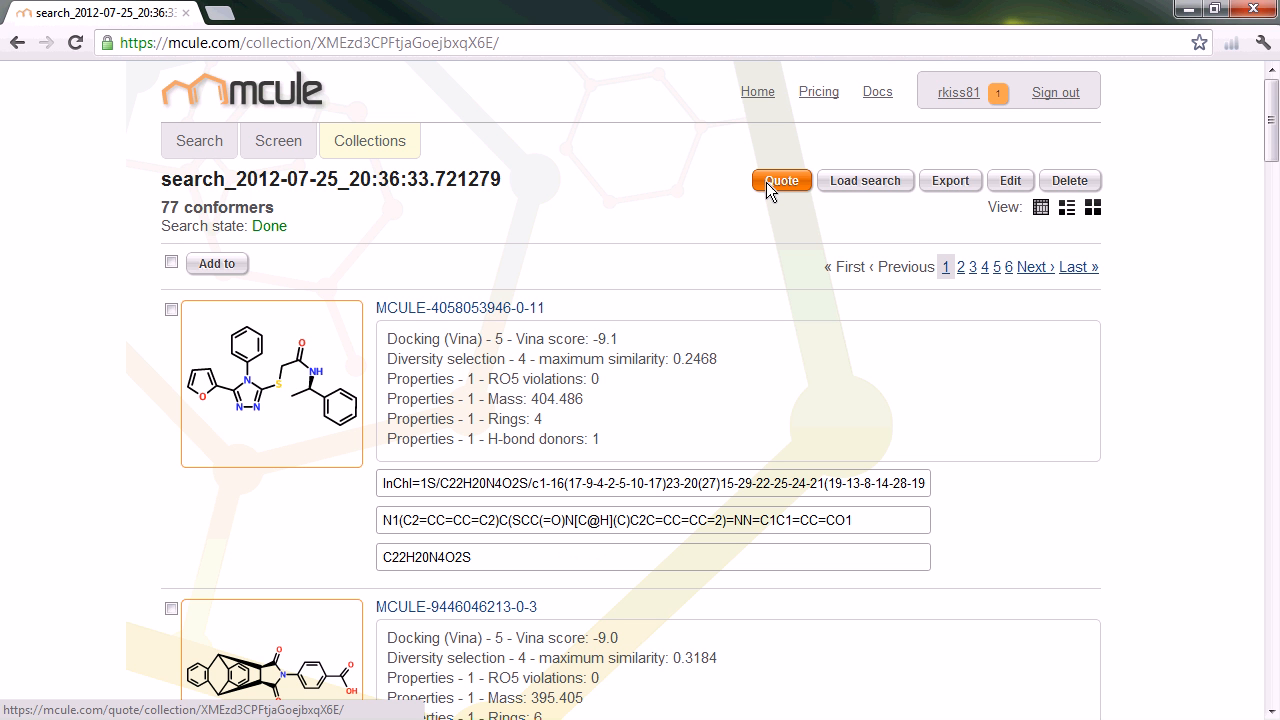
pyautogui.moveTo(161, 207); pyautogui.dragTo(349, 206)
pyautogui.click(349, 206)
pyautogui.click(1094, 211)
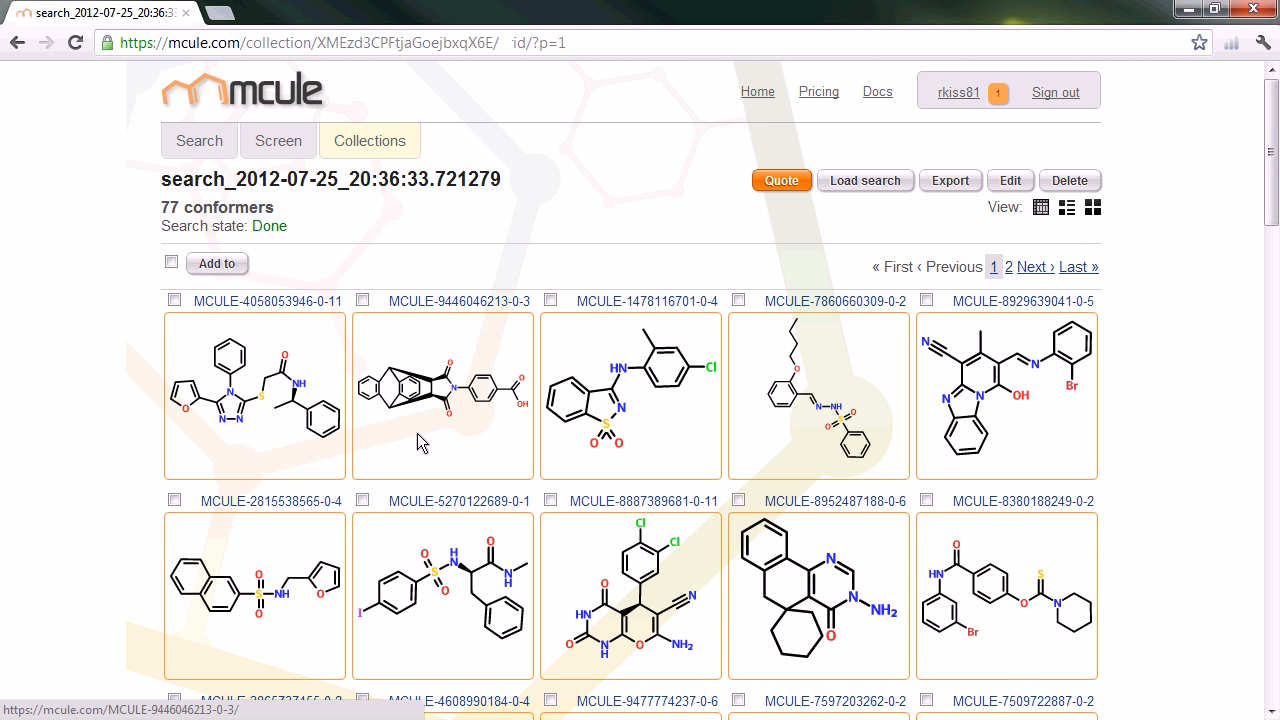
pyautogui.click(174, 300)
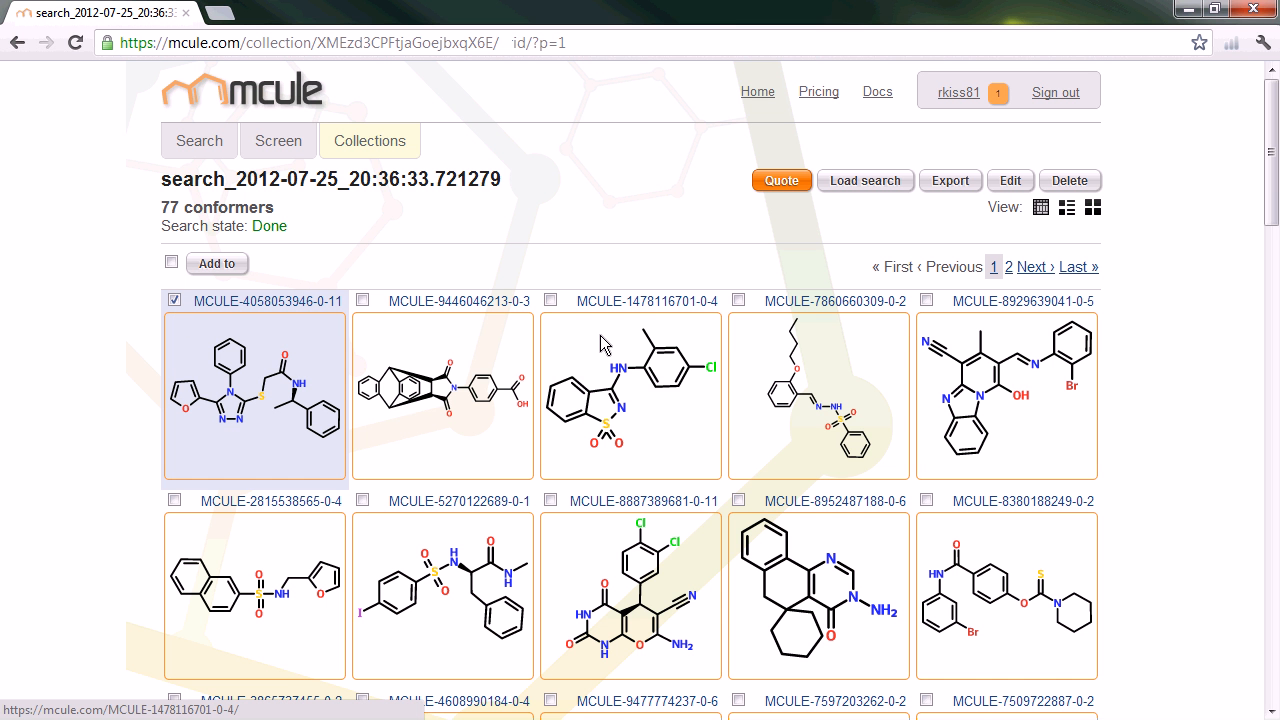
pyautogui.click(926, 300)
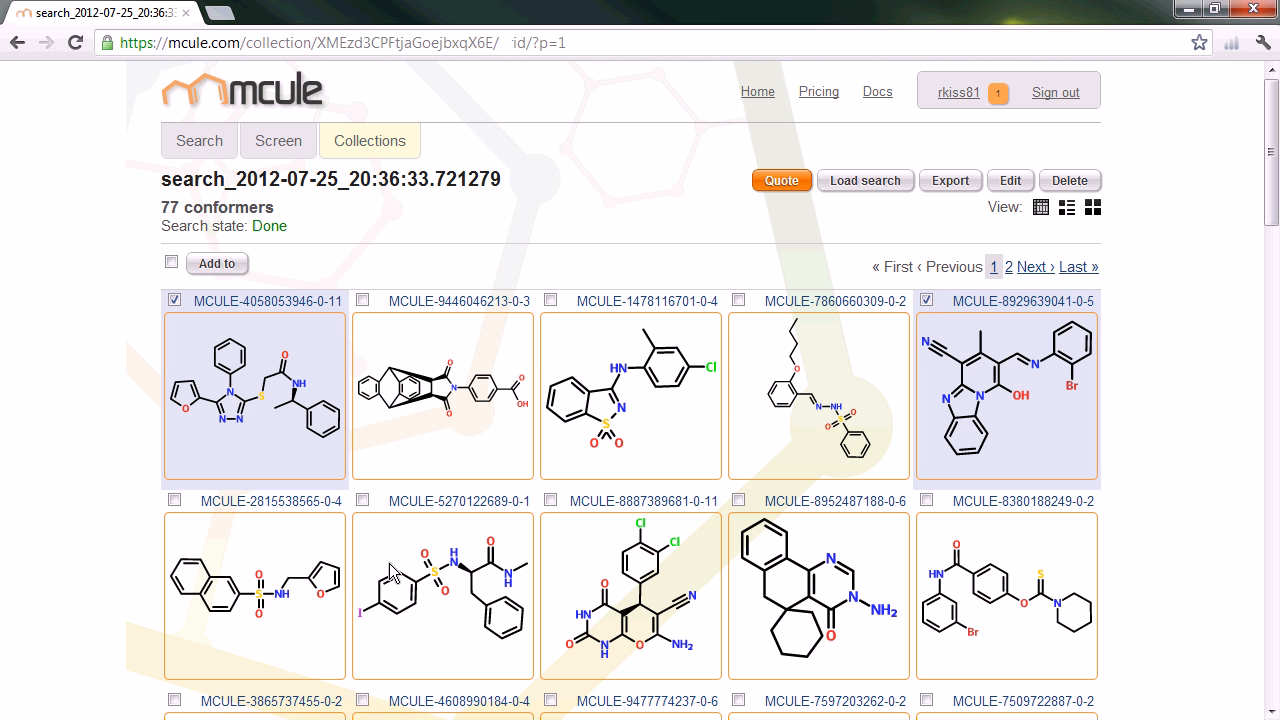
pyautogui.click(174, 500)
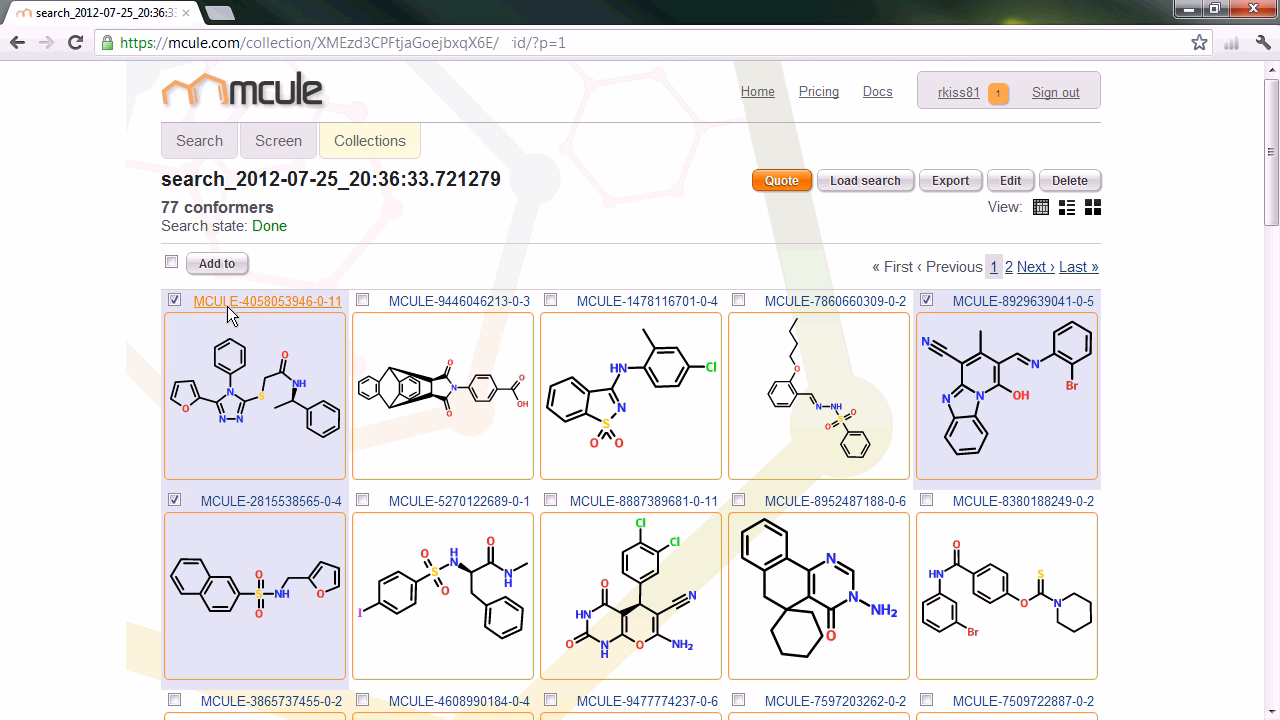
pyautogui.click(218, 266)
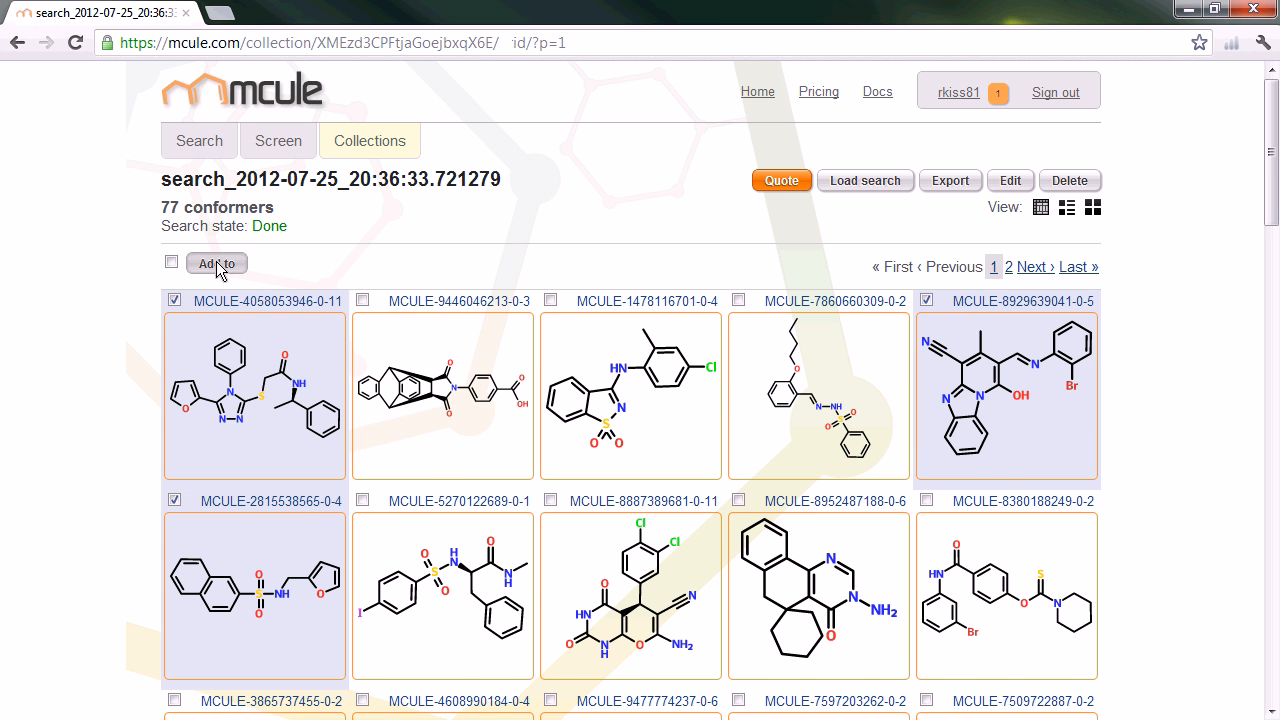
pyautogui.click(258, 340)
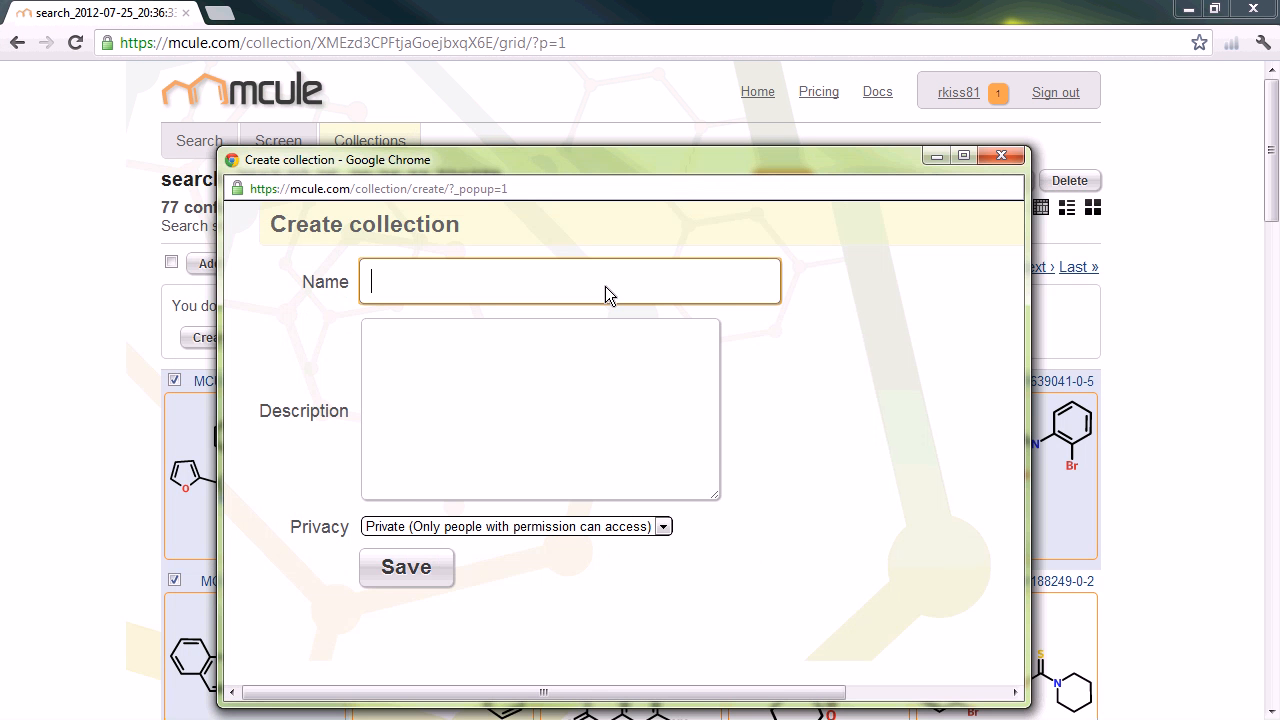
# Name the new collection webinar_test_collection3
pyautogui.write('webinar_tes')
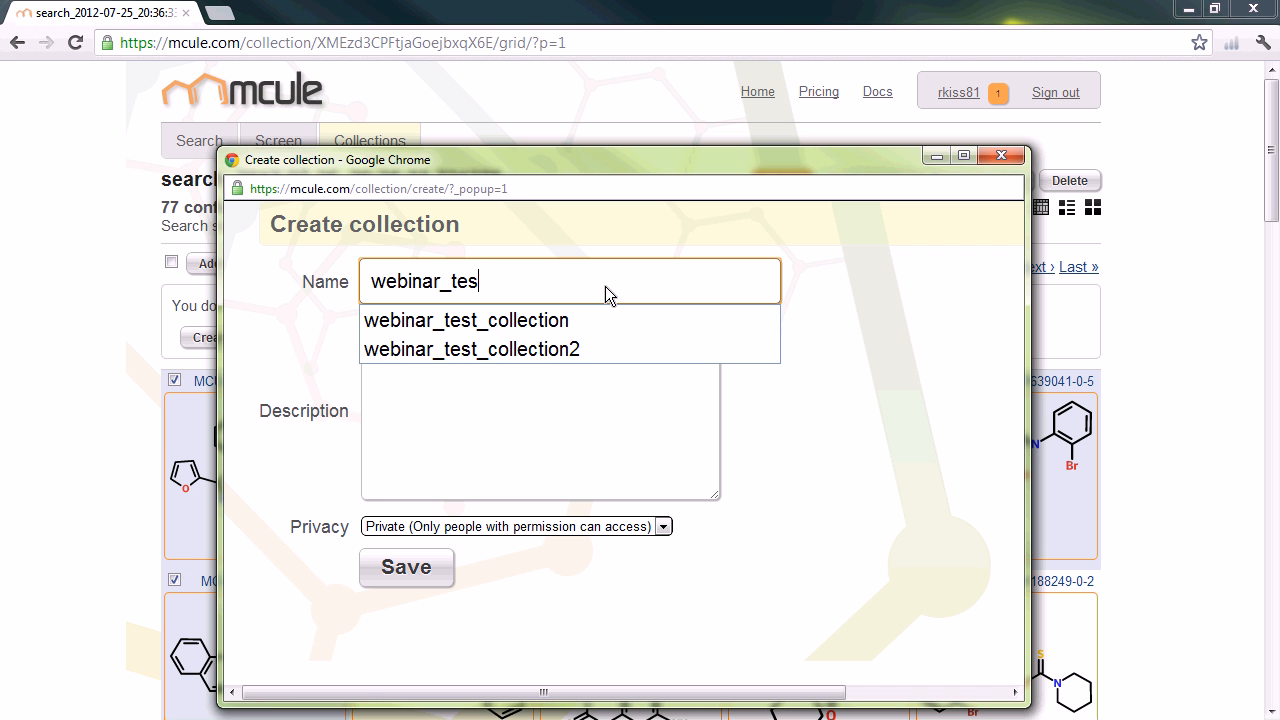
pyautogui.write('t_collection')
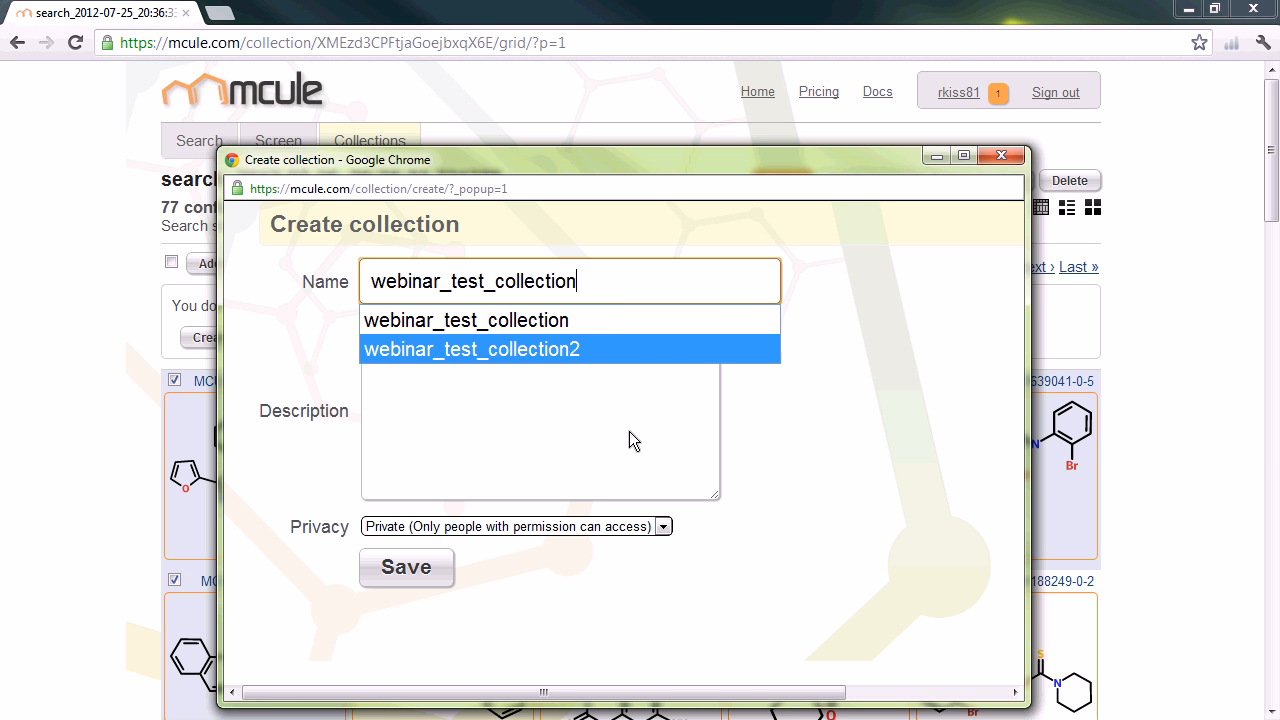
pyautogui.click(629, 431)
pyautogui.click(605, 267)
pyautogui.write('3')
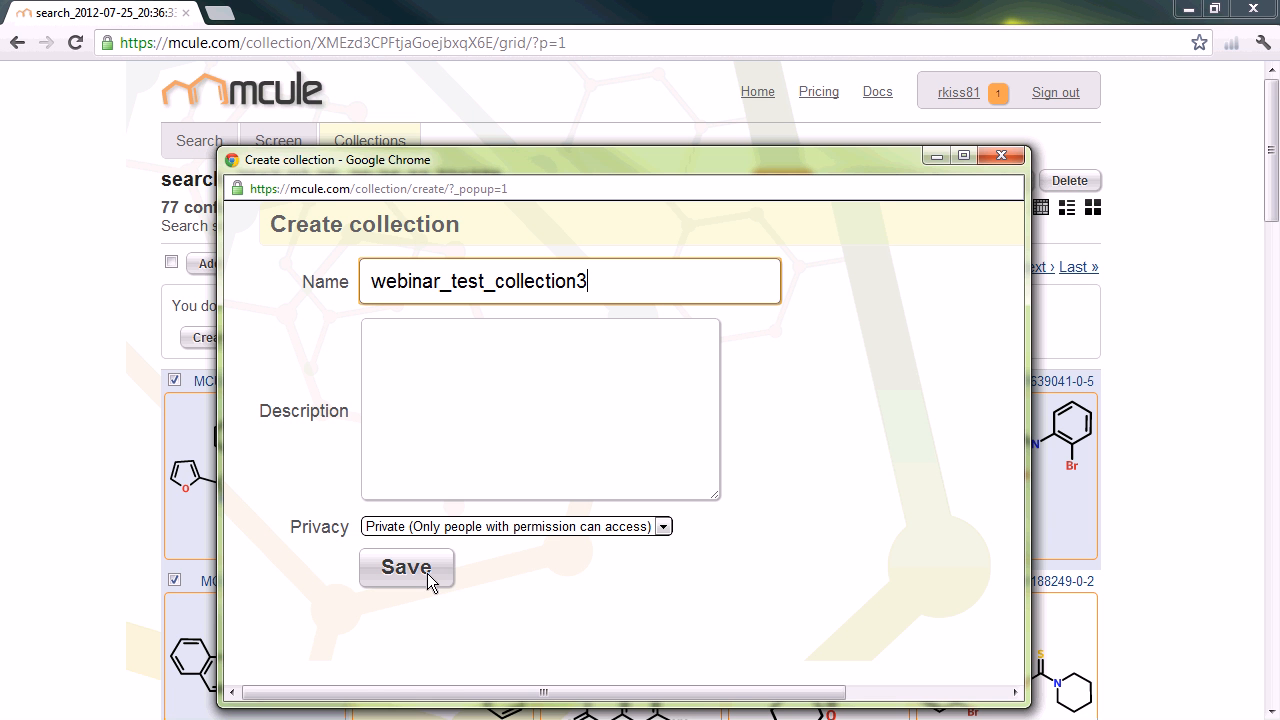
# Review the privacy options, save the collection as private, and add the three selected hits to it
pyautogui.click(663, 527)
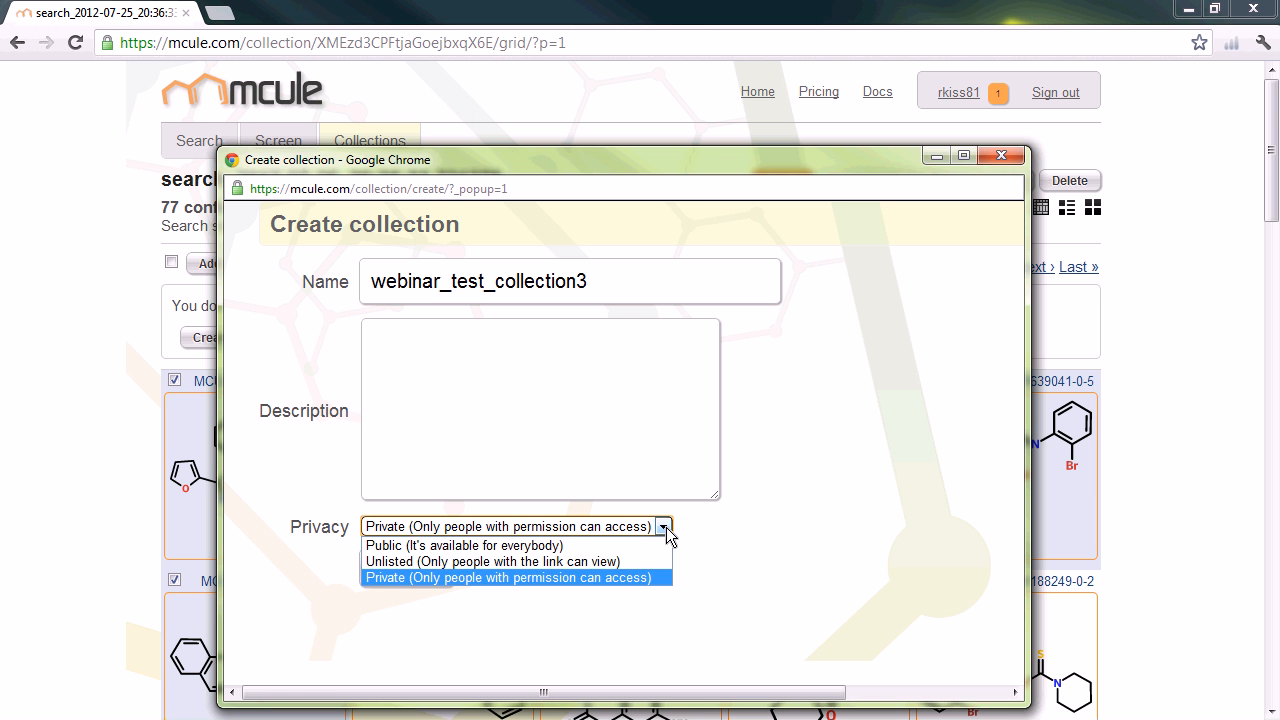
pyautogui.click(666, 527)
pyautogui.click(666, 527)
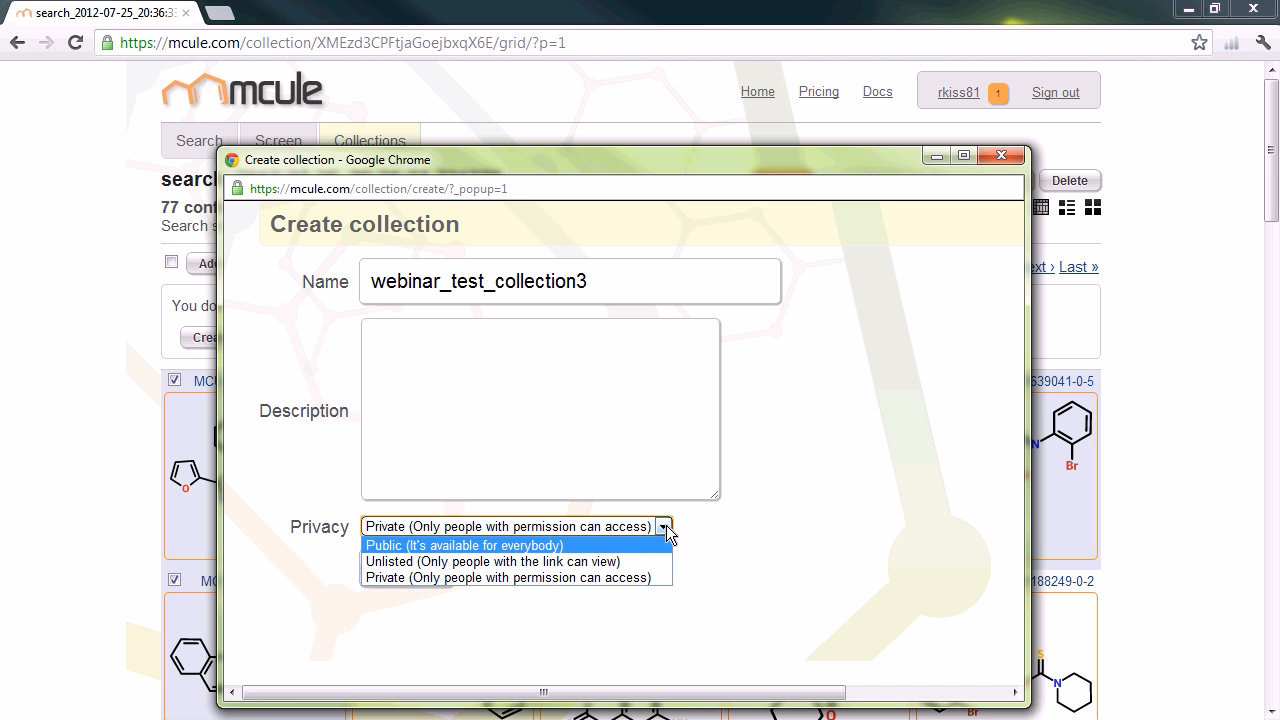
pyautogui.click(444, 532)
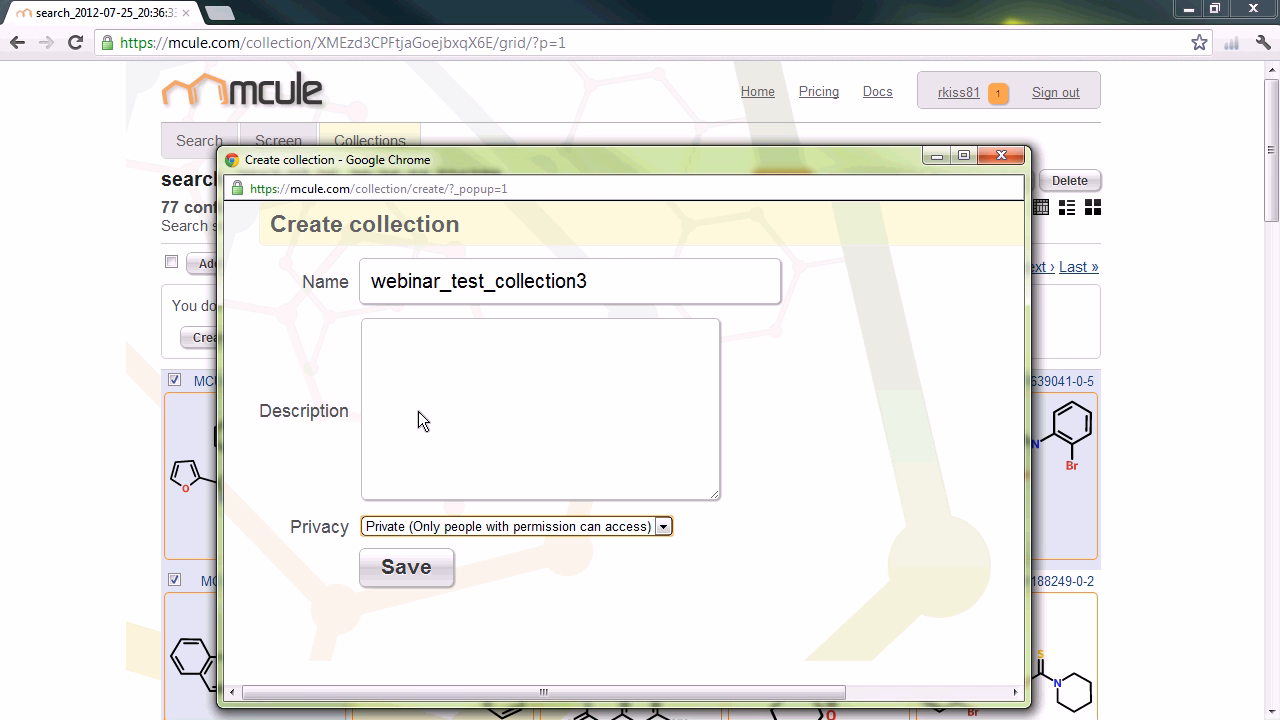
pyautogui.click(417, 569)
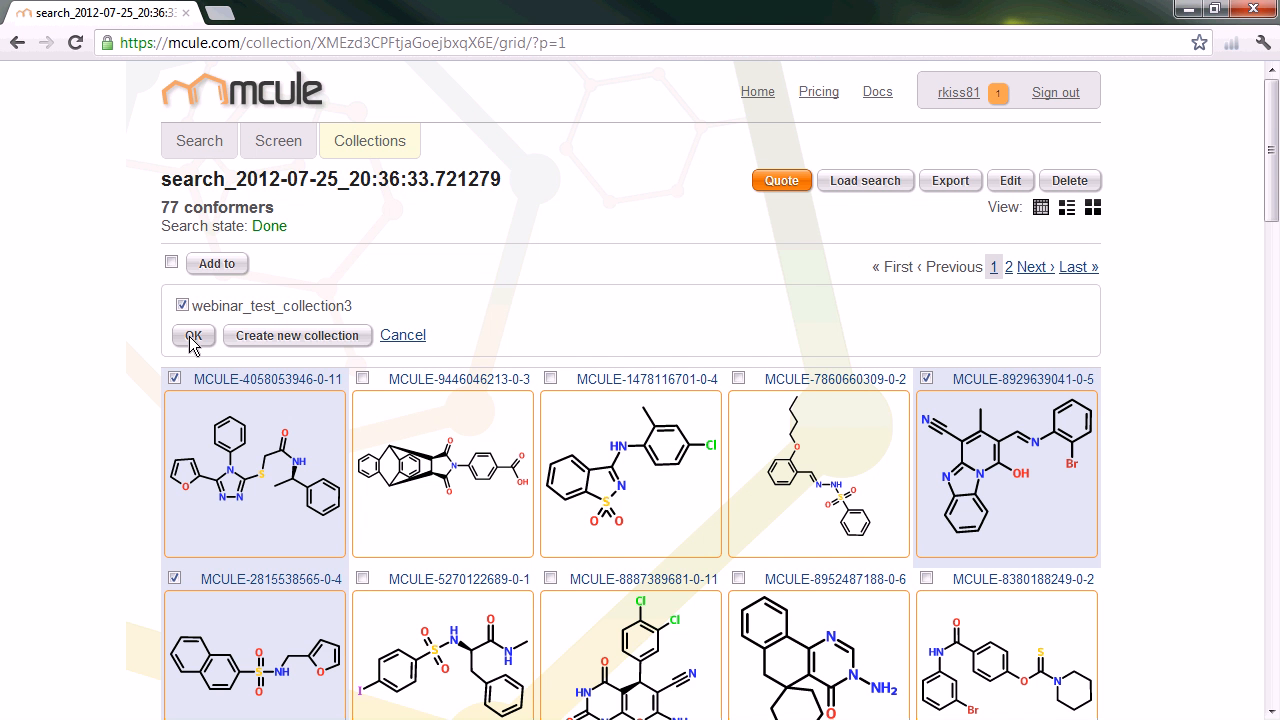
pyautogui.click(193, 336)
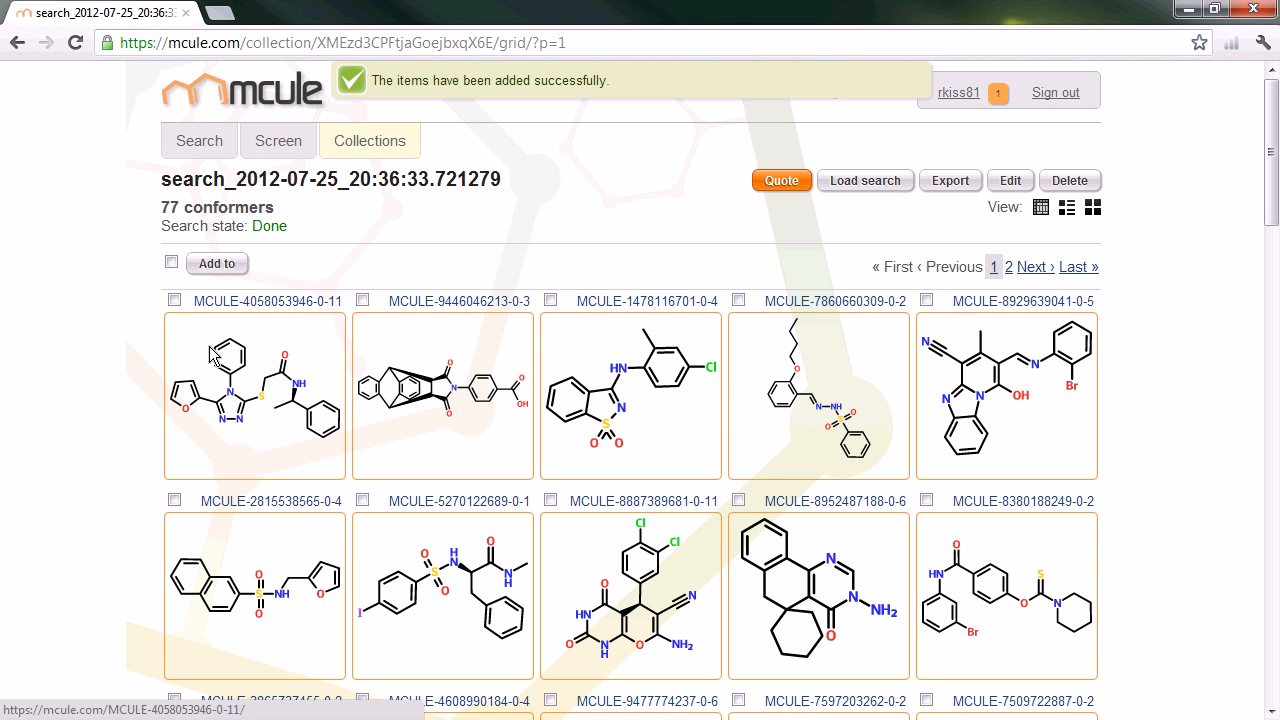
# Open webinar_test_collection3 from the collections, examine its compounds, and minimize the browser window
pyautogui.click(369, 143)
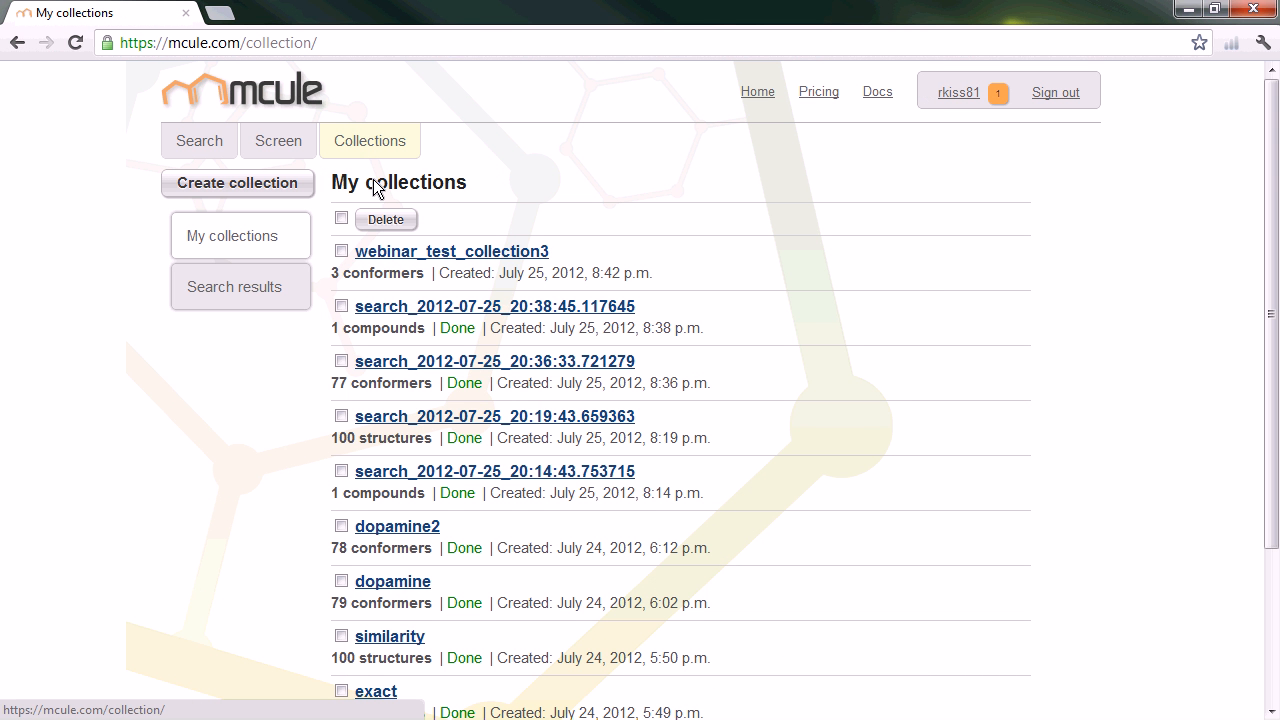
pyautogui.click(438, 250)
pyautogui.scroll(-1, 478, 312)
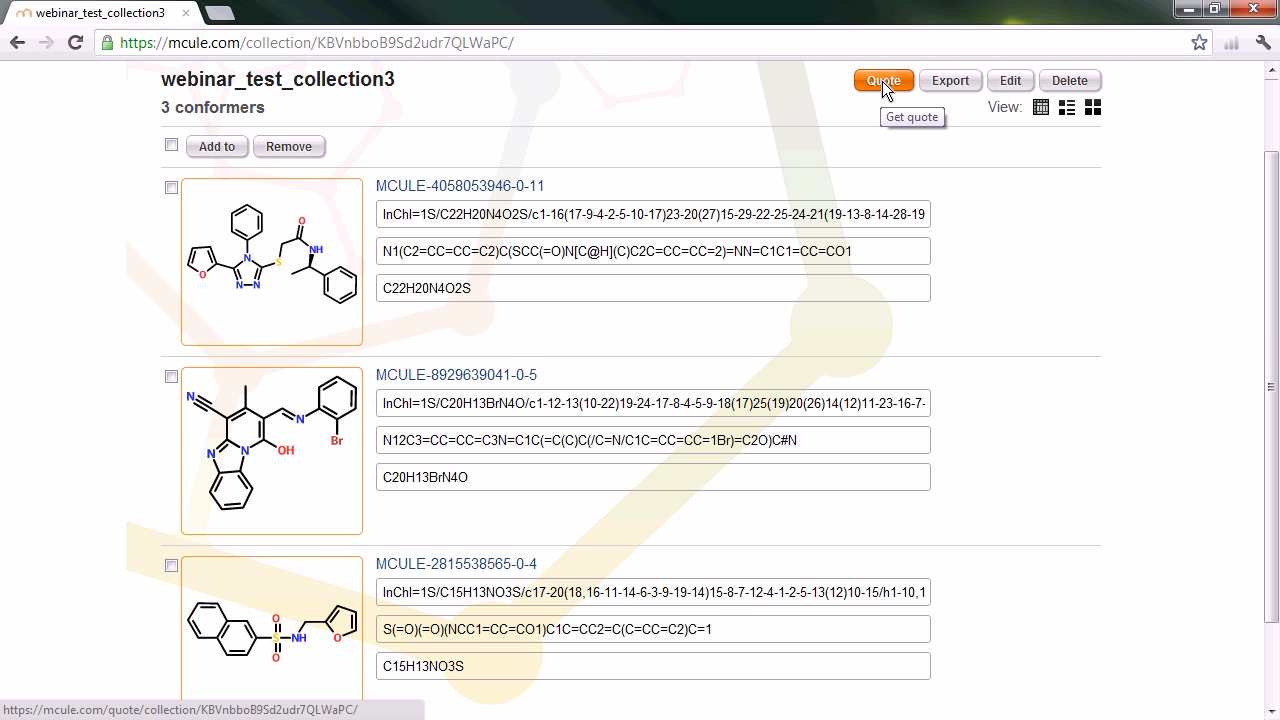
pyautogui.scroll(1, 900, 288)
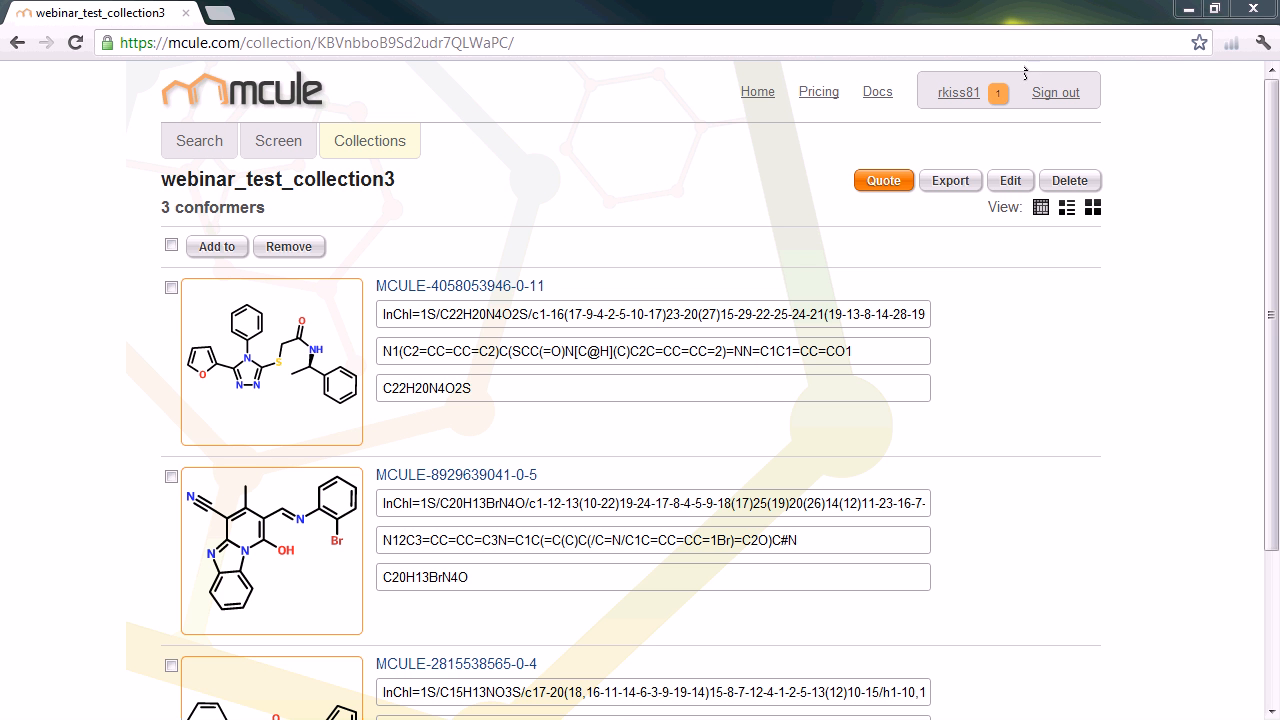
pyautogui.click(1228, 18)
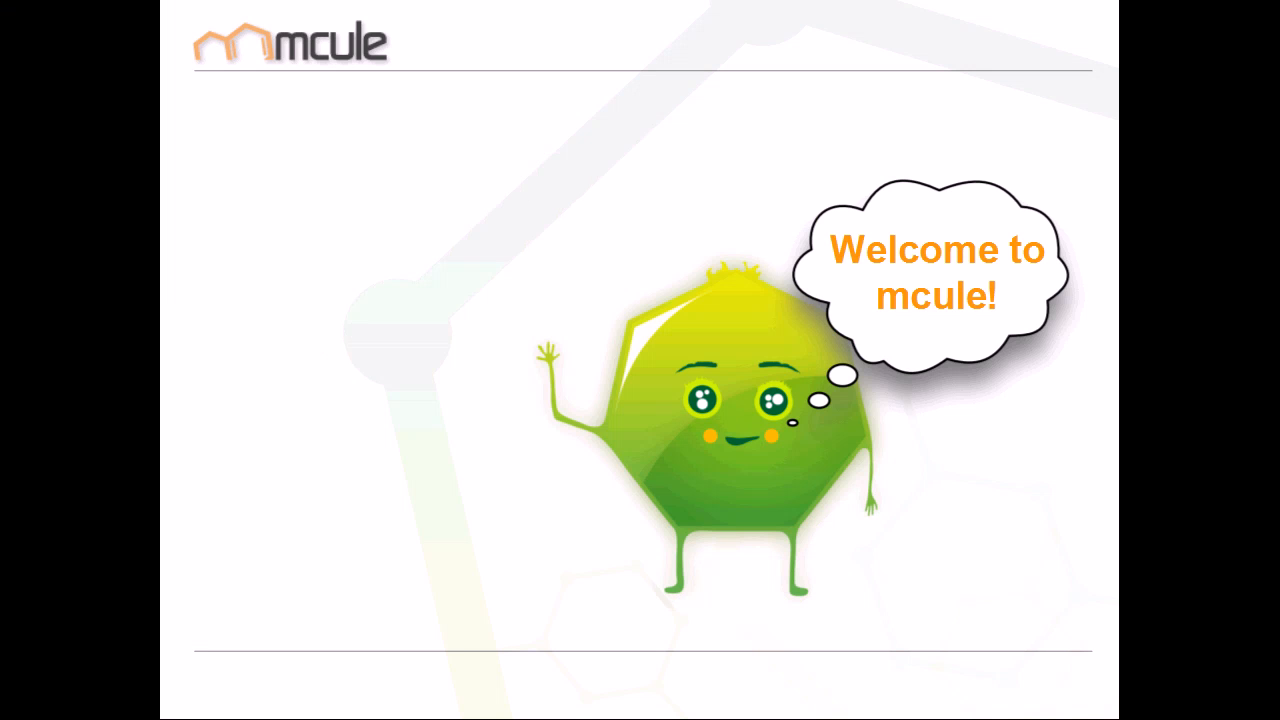
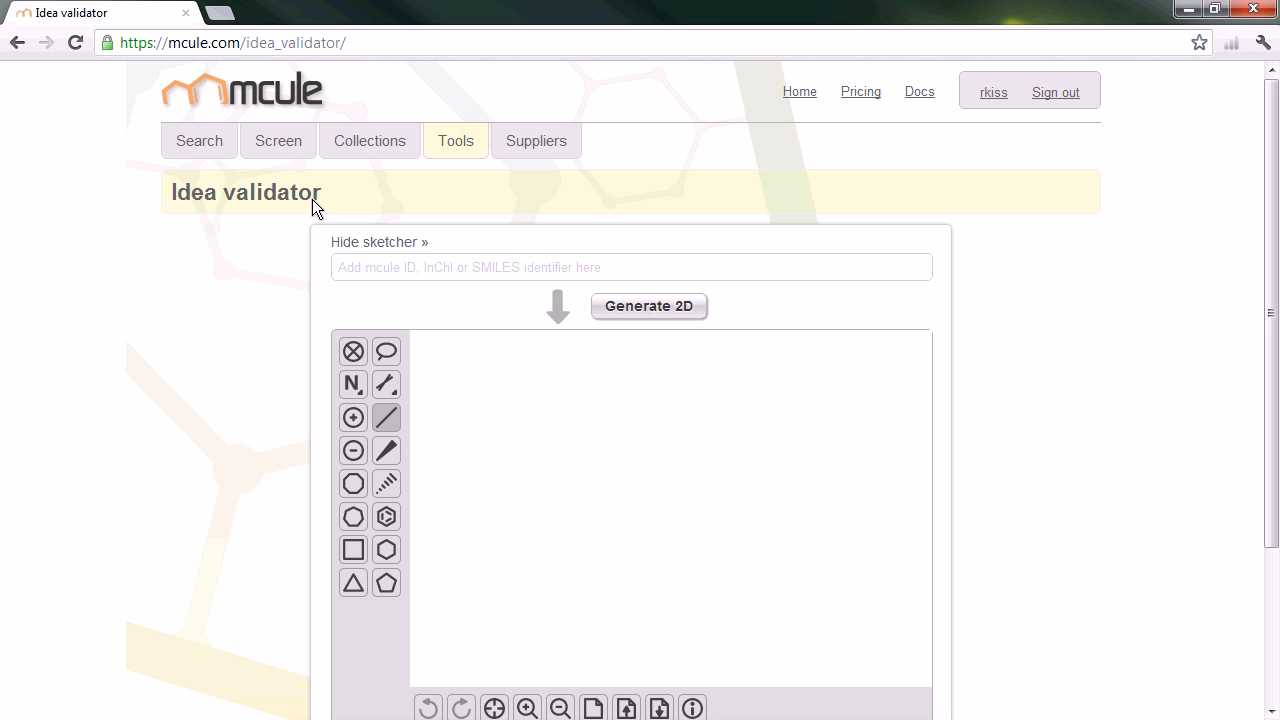
# Sketch naphthalene from two fused benzene rings in the Idea validator
pyautogui.moveTo(1273, 340); pyautogui.dragTo(1277, 375)
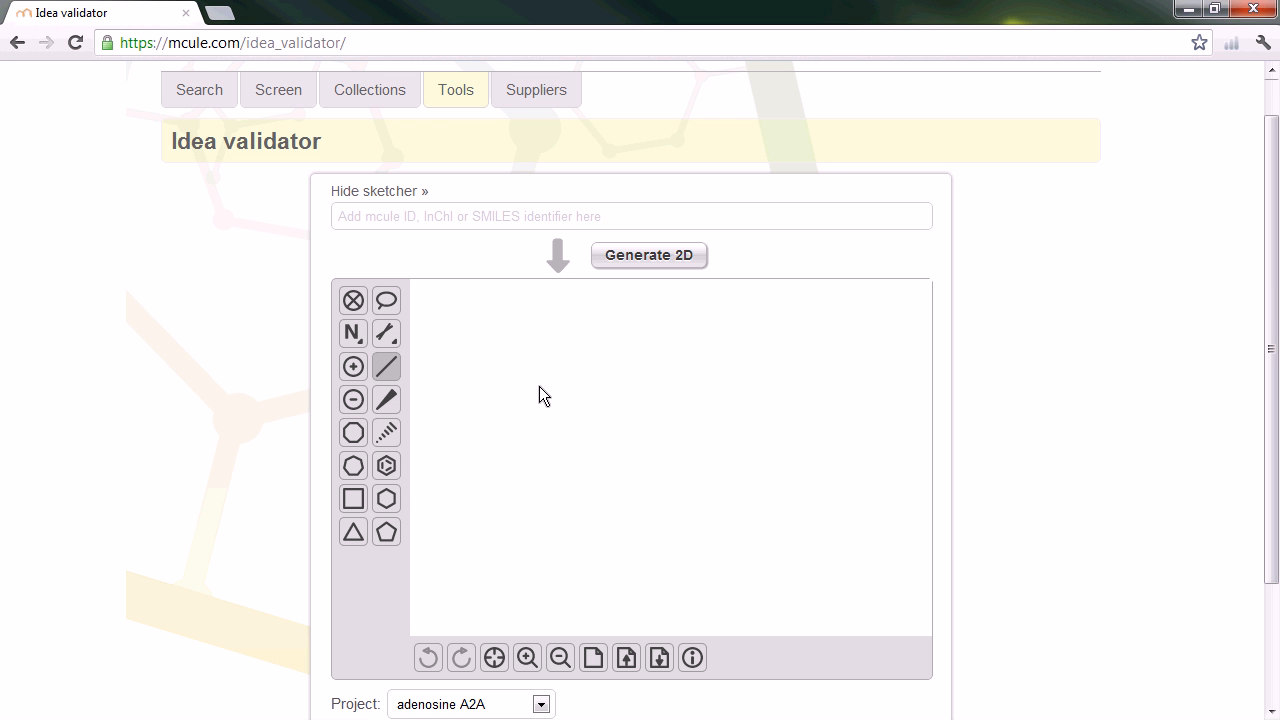
pyautogui.click(386, 465)
pyautogui.click(628, 418)
pyautogui.click(688, 400)
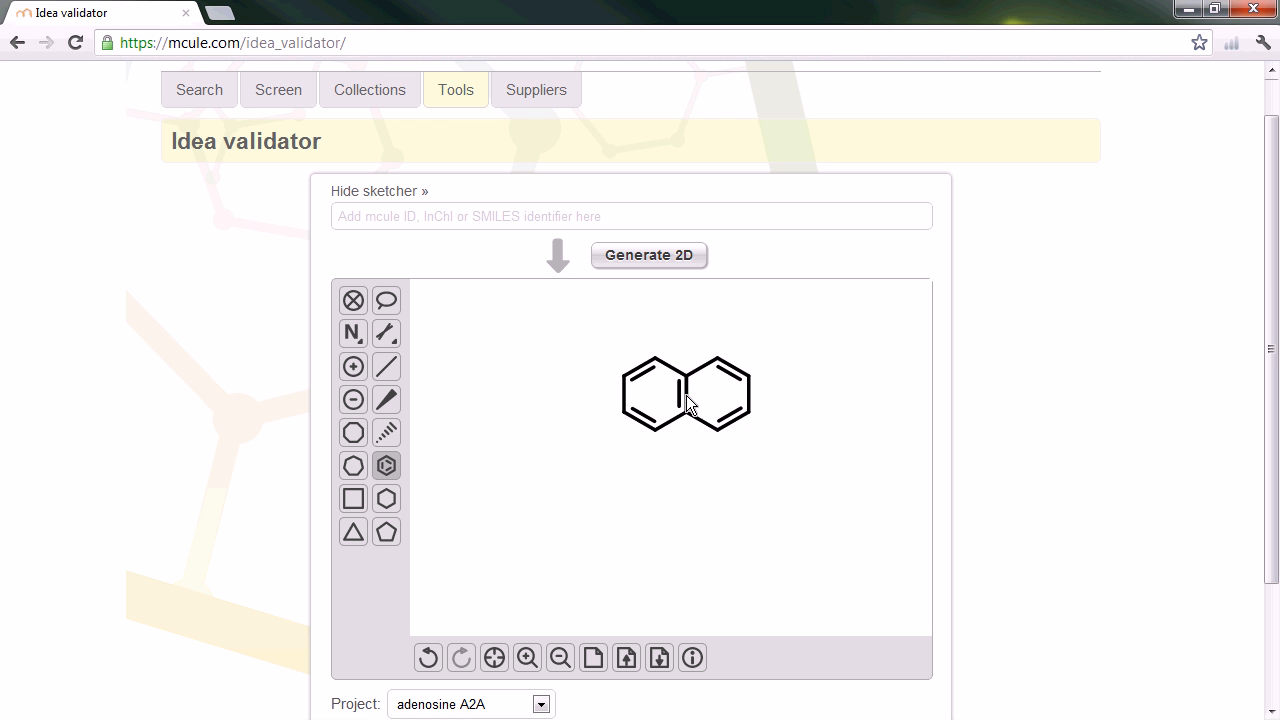
# Attach a three-bond chain to the naphthalene's 2-position and change its end atom to nitrogen to form an ethylamine side chain
pyautogui.click(386, 366)
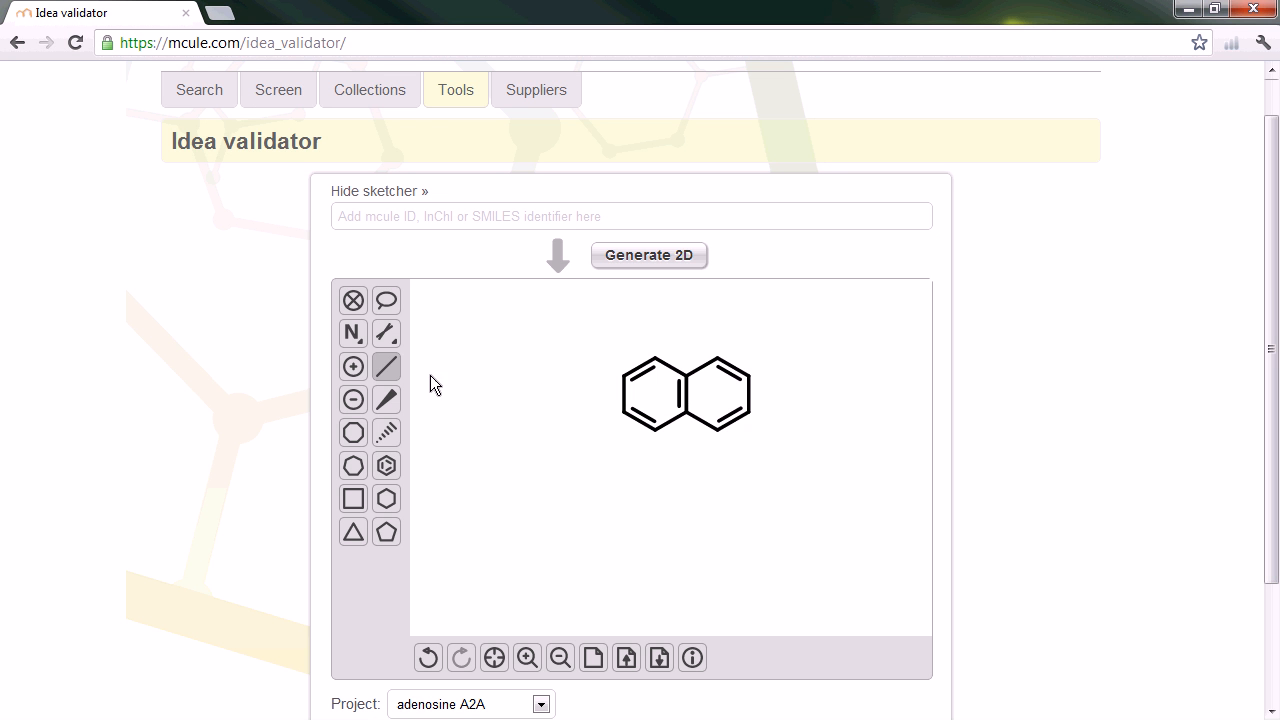
pyautogui.click(623, 414)
pyautogui.click(594, 431)
pyautogui.click(563, 413)
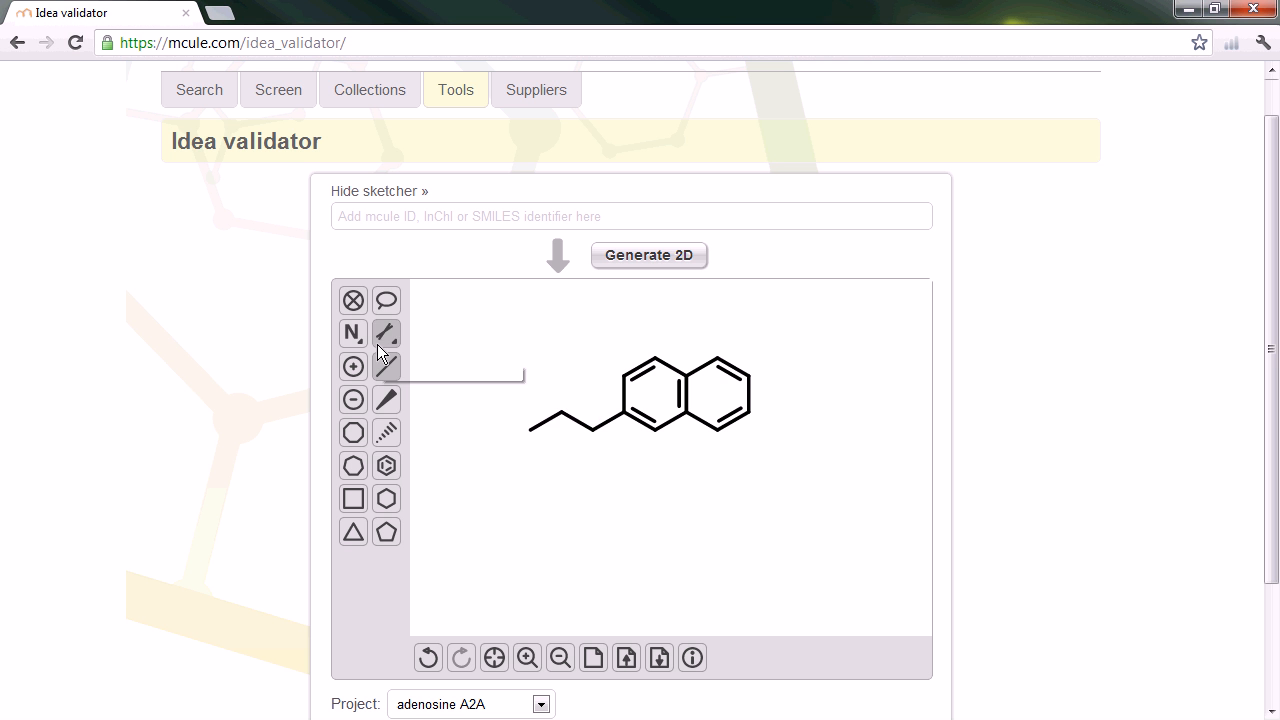
pyautogui.click(352, 333)
pyautogui.click(458, 331)
pyautogui.click(536, 434)
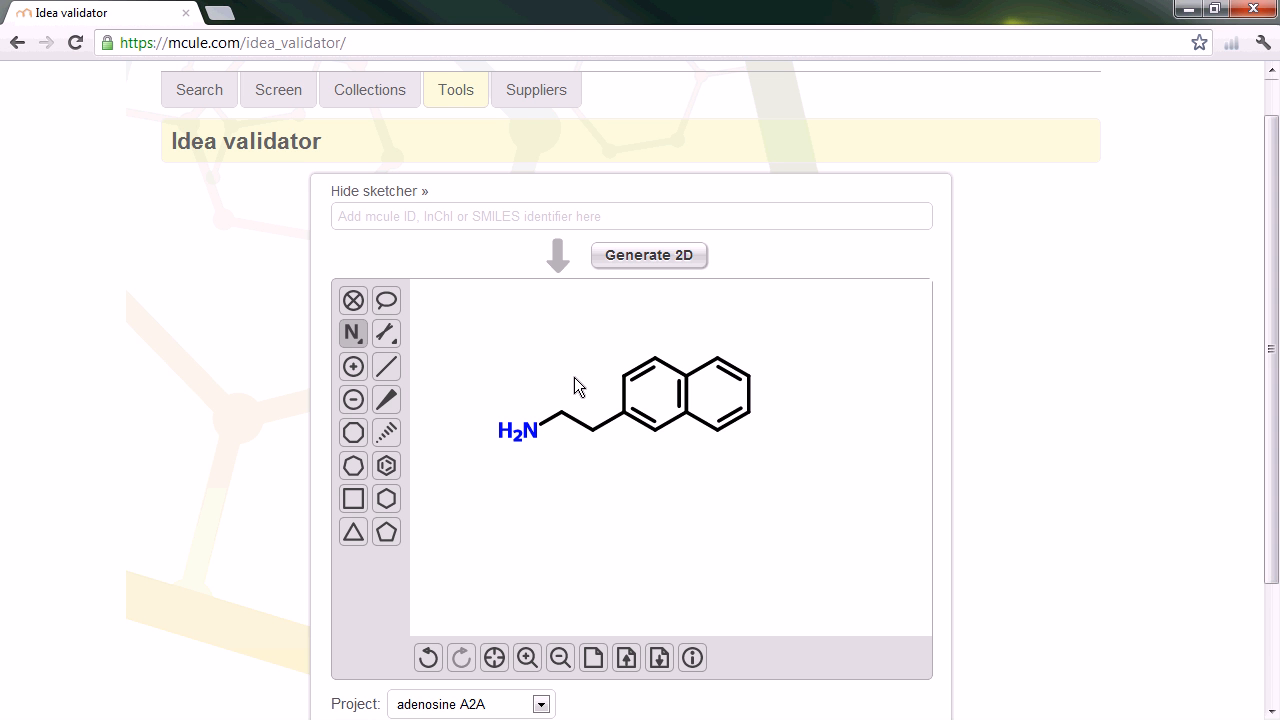
# Test the sketched amine against the histamine H4 project, review its score, and minimize the browser window
pyautogui.scroll(-2, 563, 529)
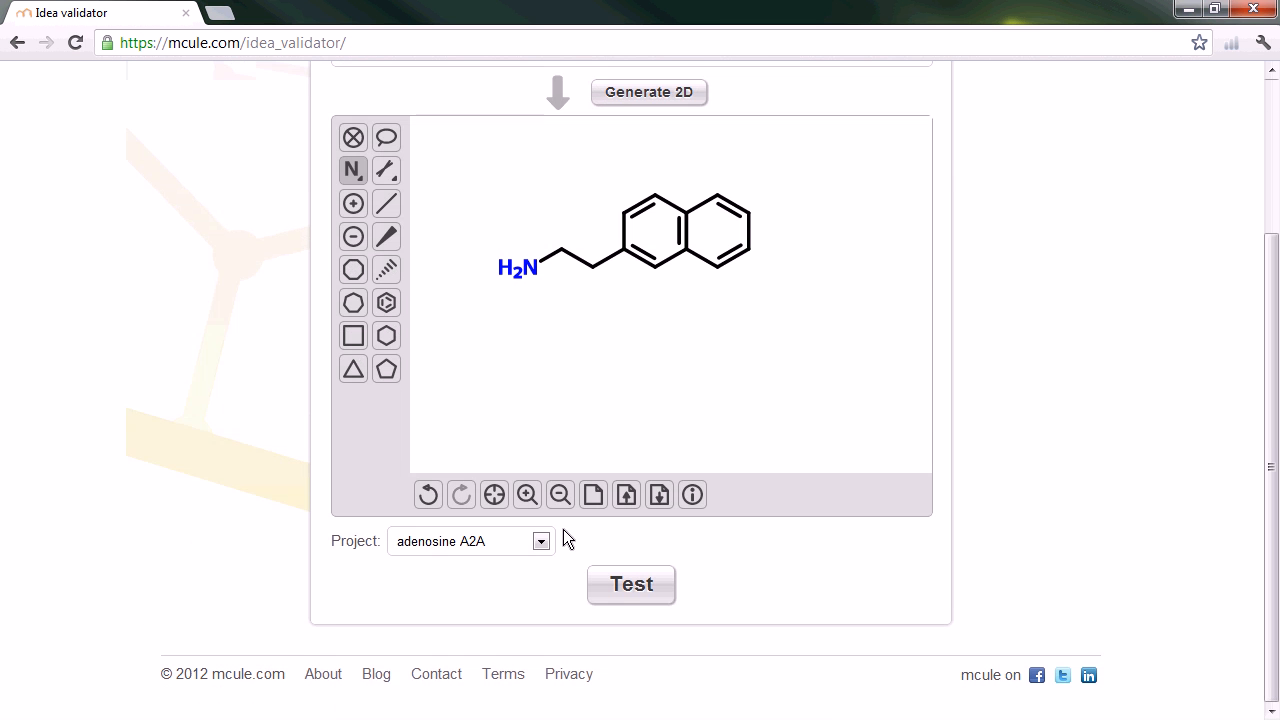
pyautogui.click(544, 540)
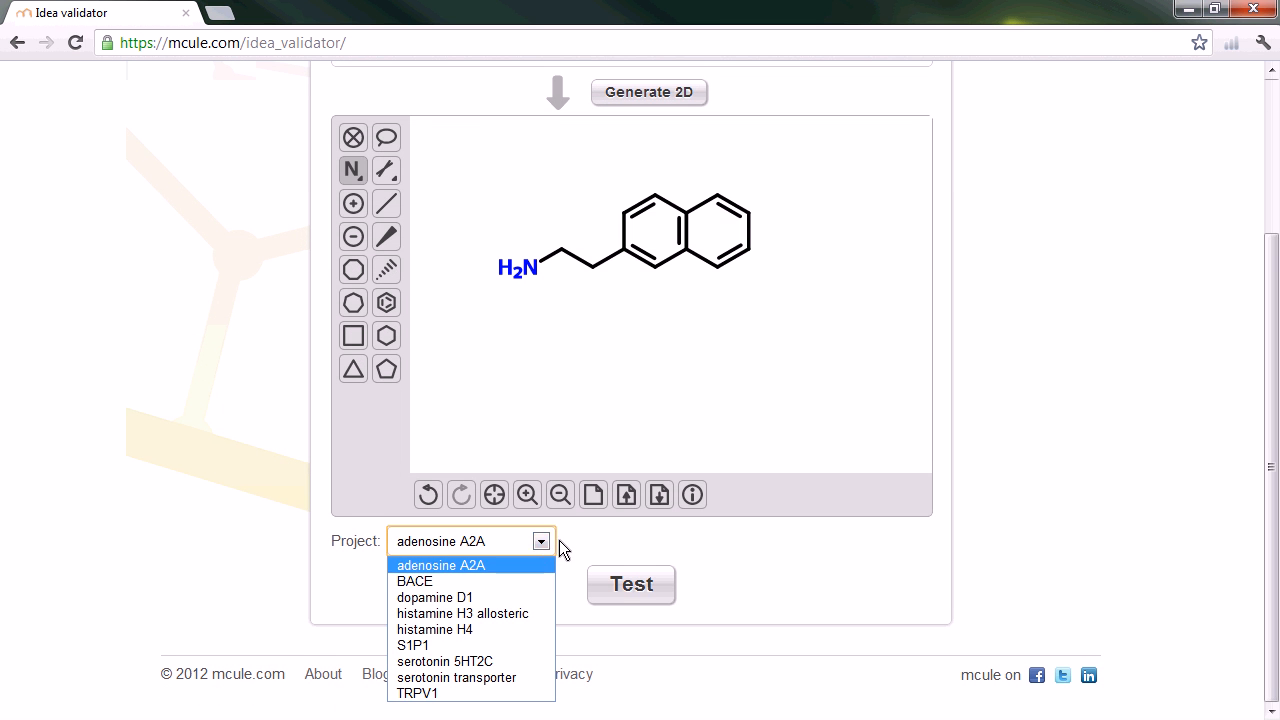
pyautogui.click(499, 630)
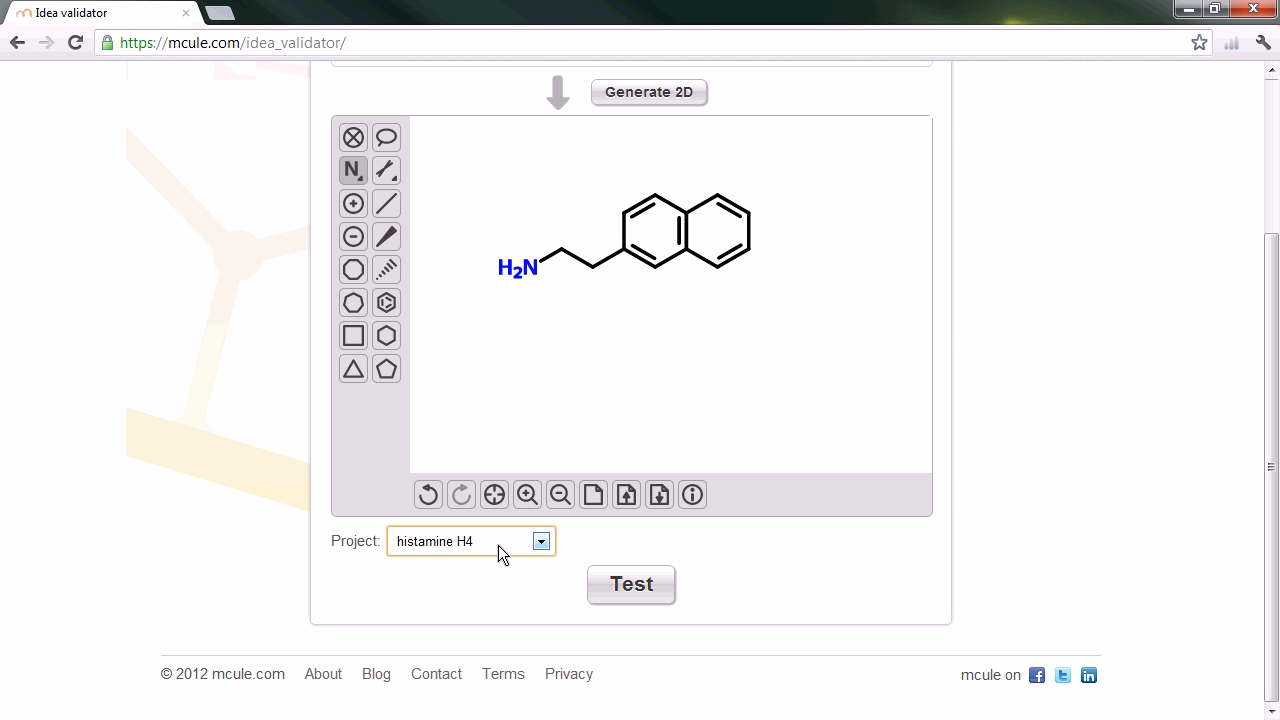
pyautogui.click(655, 592)
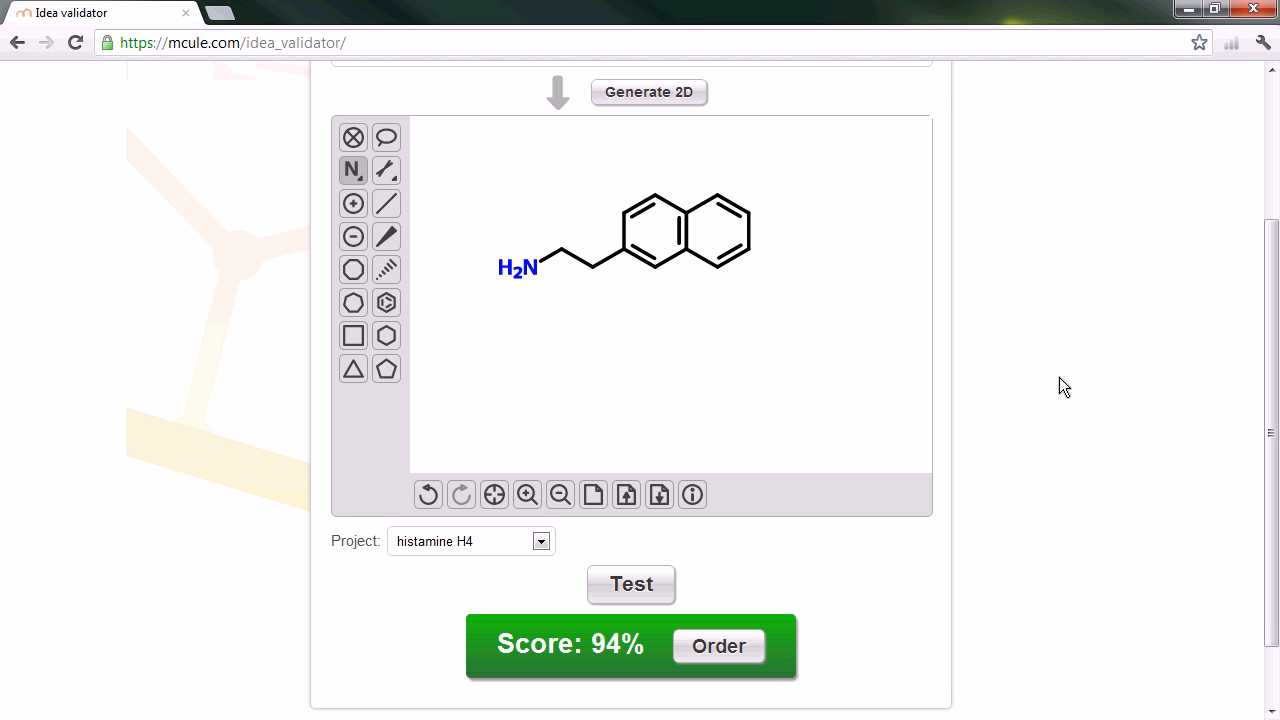
pyautogui.scroll(2, 1055, 395)
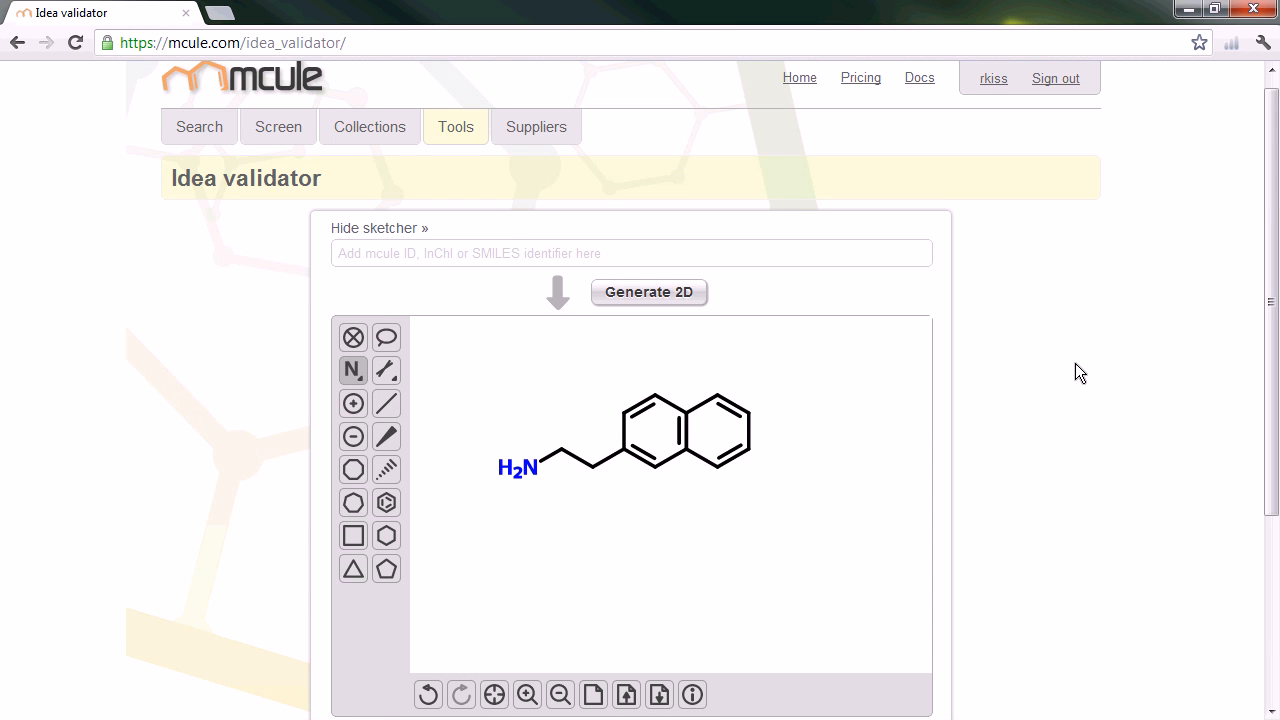
pyautogui.click(1193, 16)
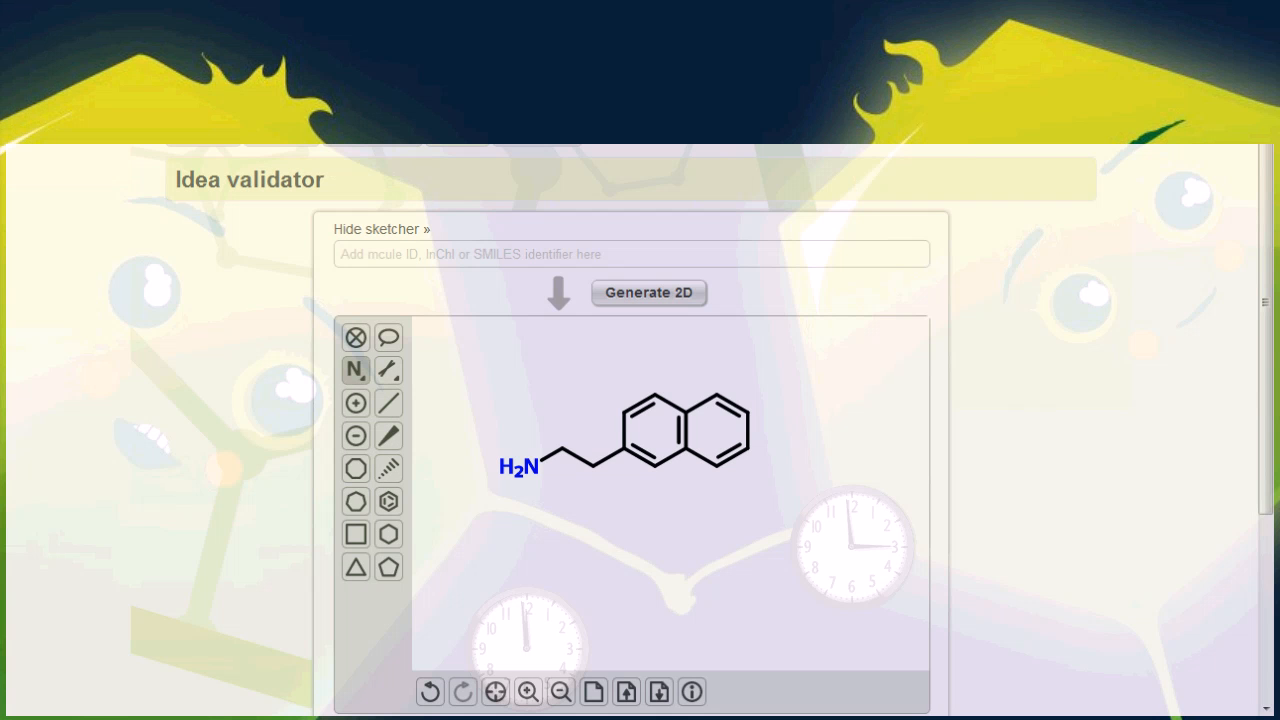